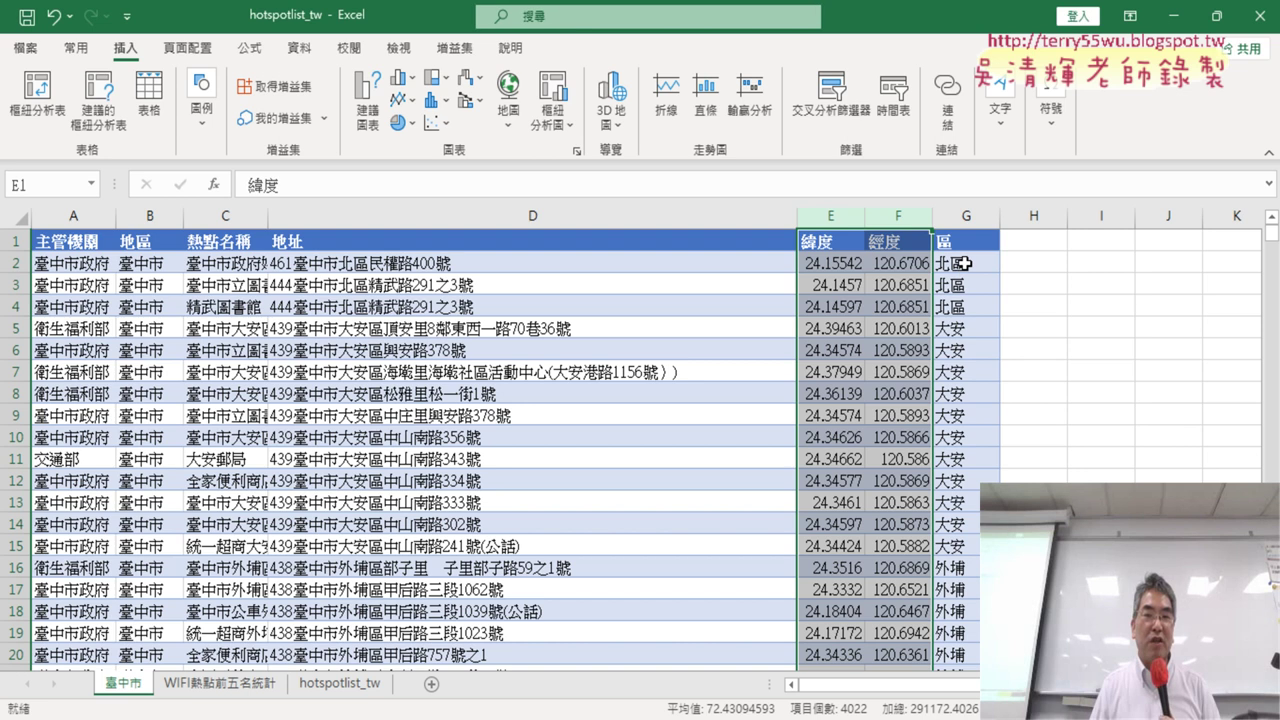
Step: Check cell G2's district formula, then open the WIFI熱點前五名統計 sheet and annotate its tab and the hotspotlist_tw source
left_click(960, 268)
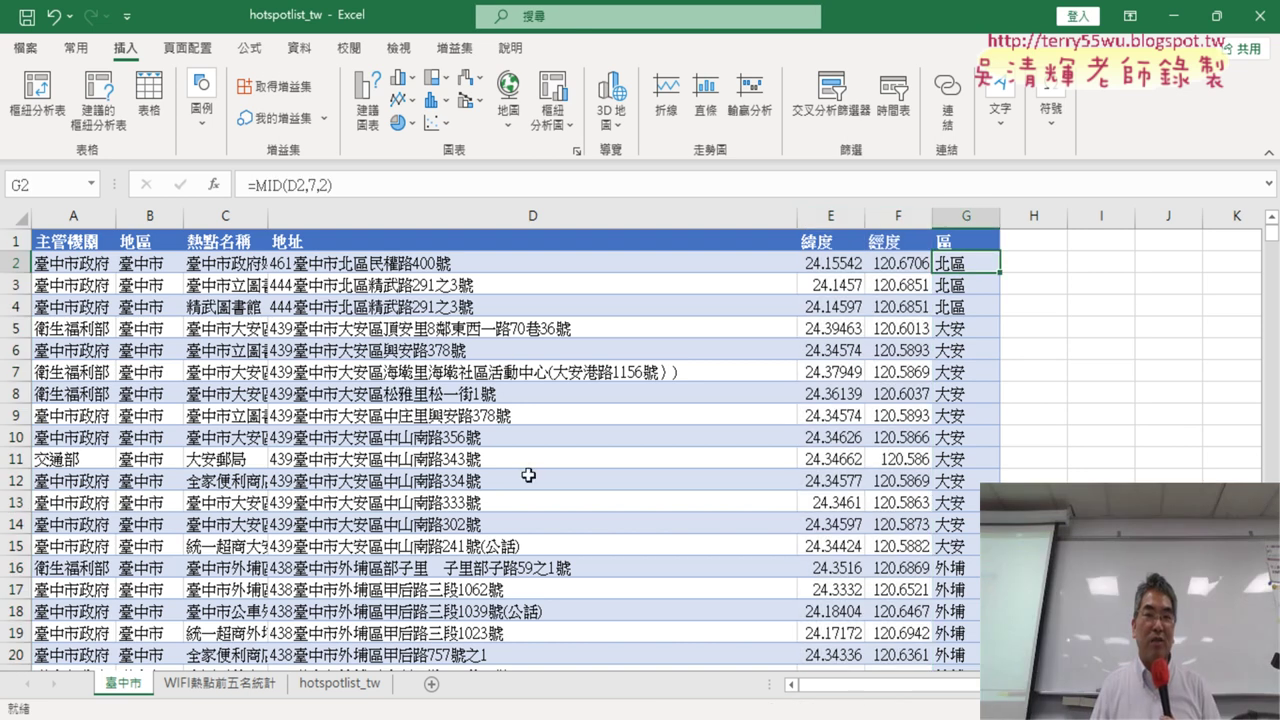
left_click(246, 688)
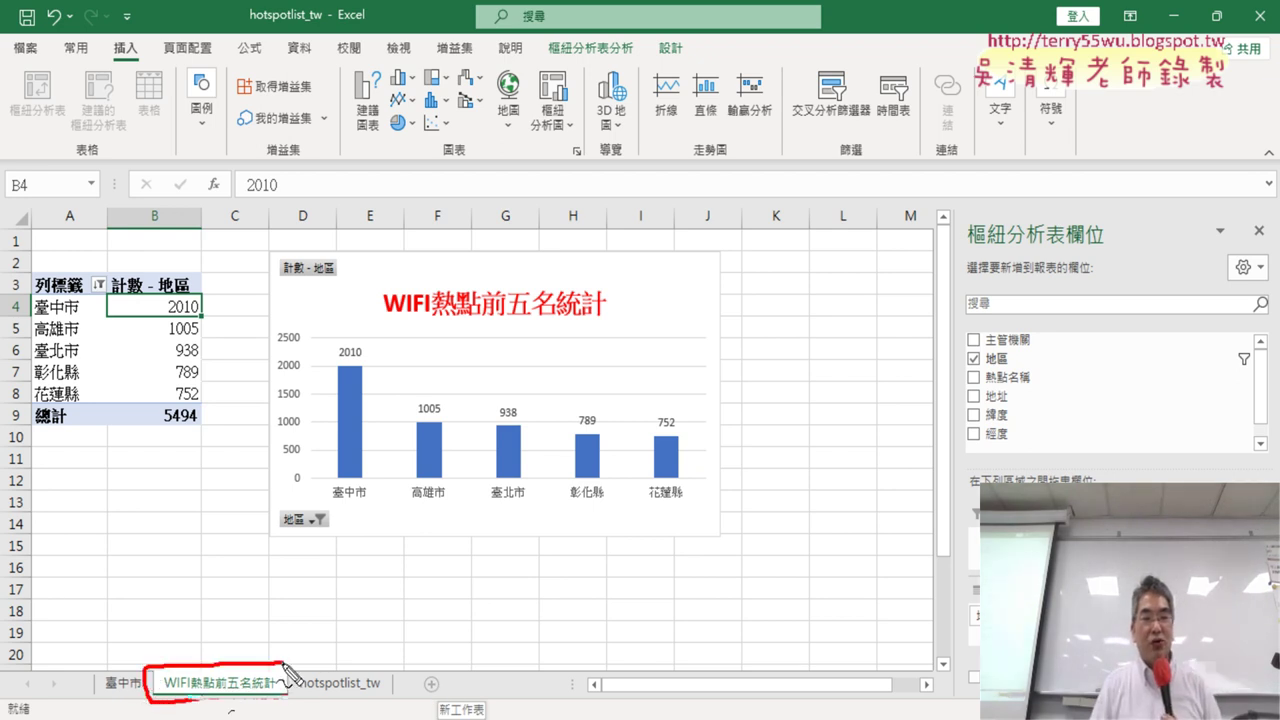
left_click_drag(160, 705, 292, 698)
left_click_drag(383, 705, 390, 686)
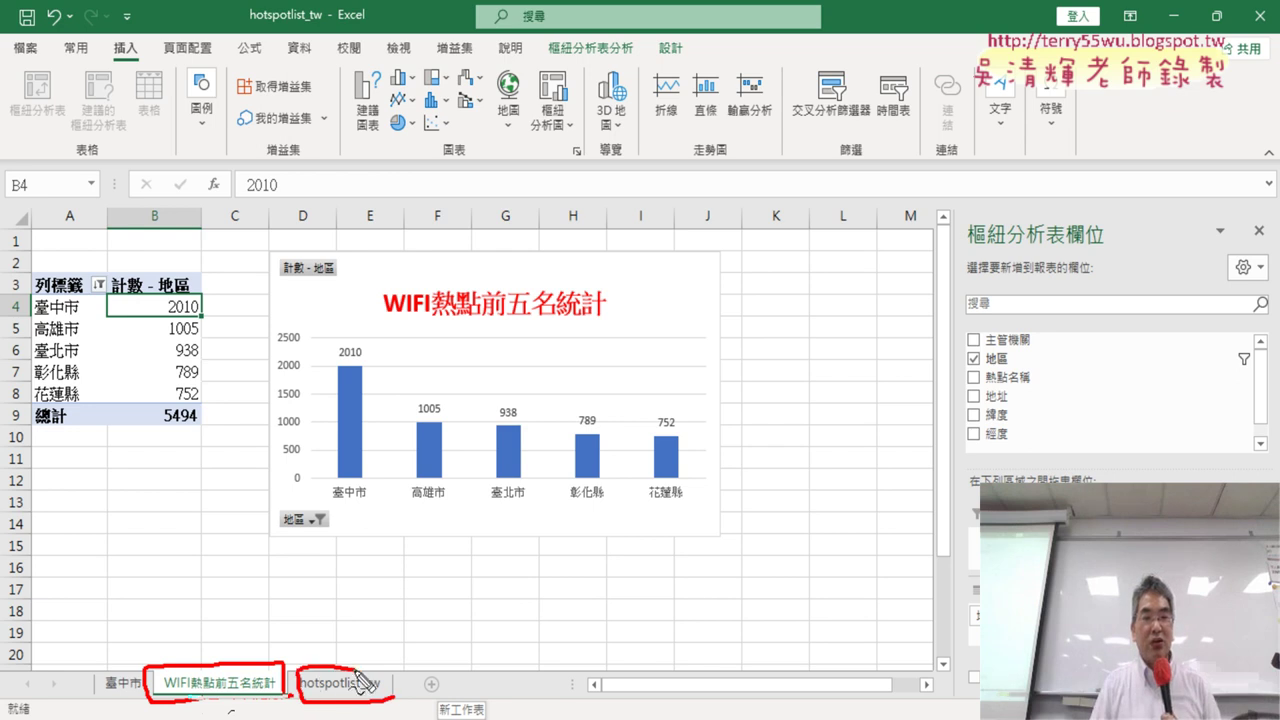
mouse_move(348, 645)
left_mouse_down()
mouse_move(292, 603)
mouse_move(203, 650)
left_mouse_up()
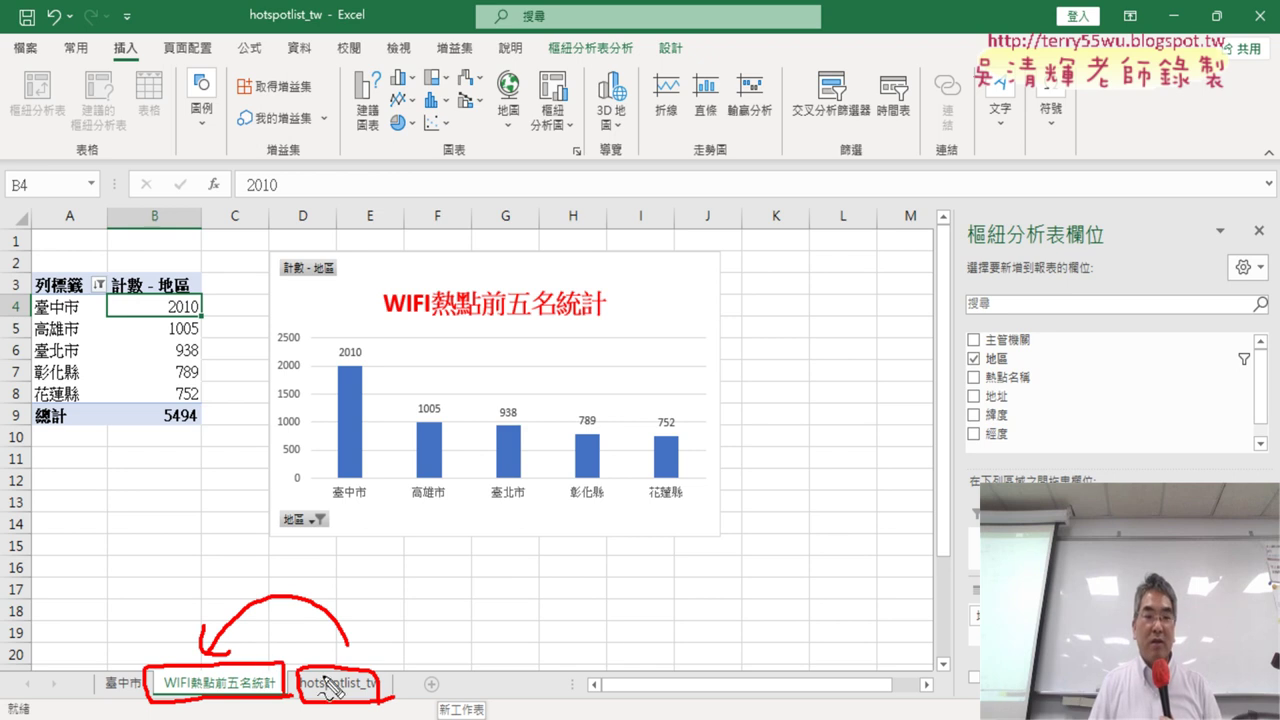
Step: Circle and highlight the pivot table and bar chart, then clear all annotations
left_click_drag(120, 427, 137, 418)
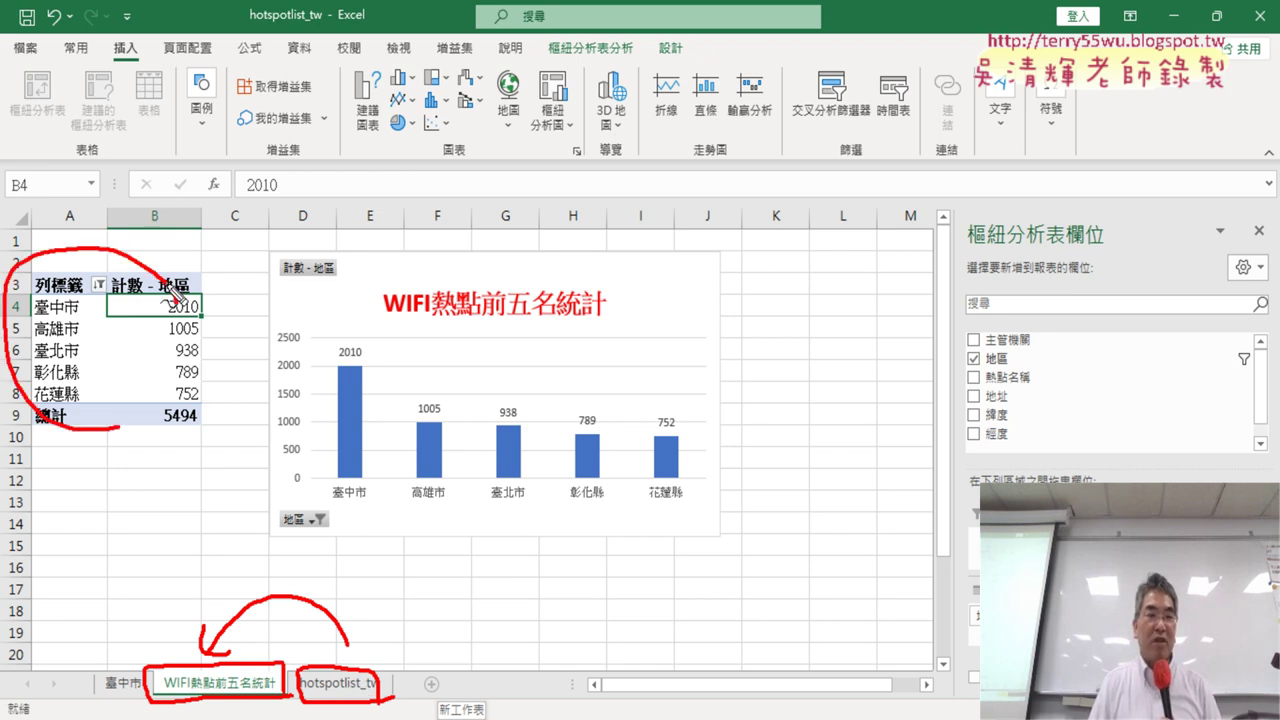
left_click_drag(533, 532, 620, 518)
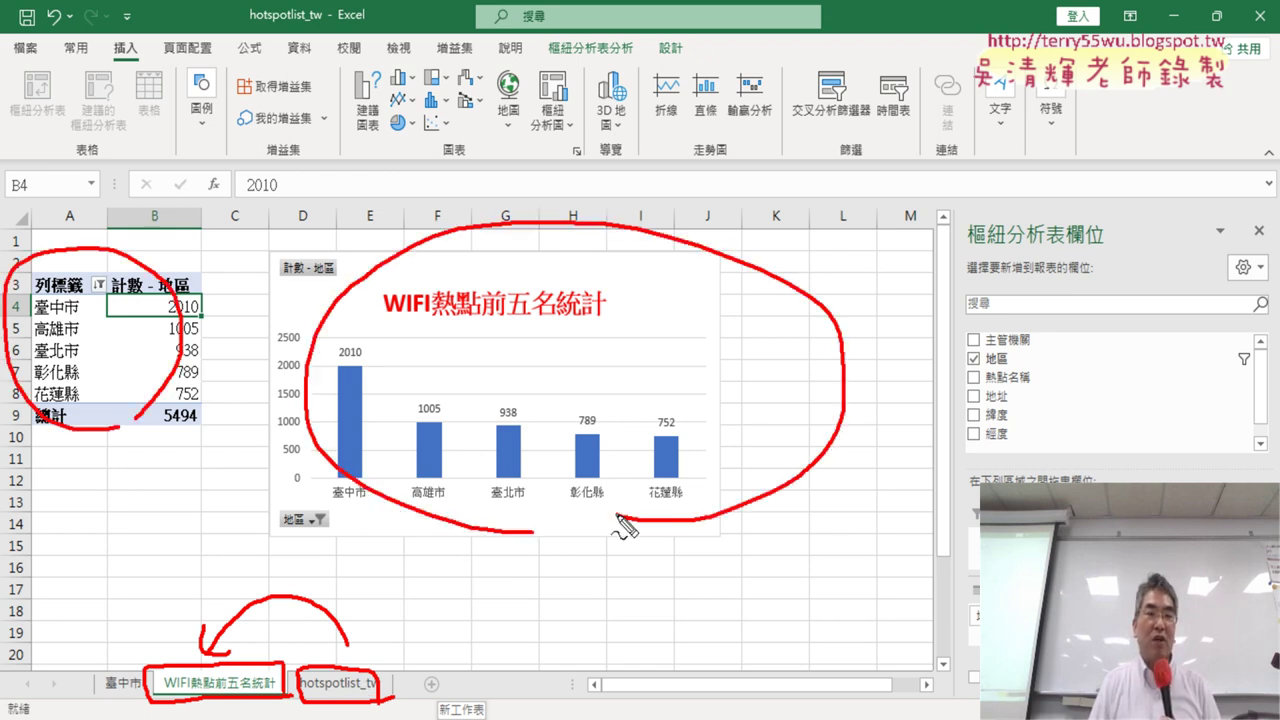
left_click_drag(102, 297, 85, 382)
mouse_move(462, 328)
left_mouse_down()
mouse_move(462, 392)
mouse_move(562, 385)
left_mouse_up()
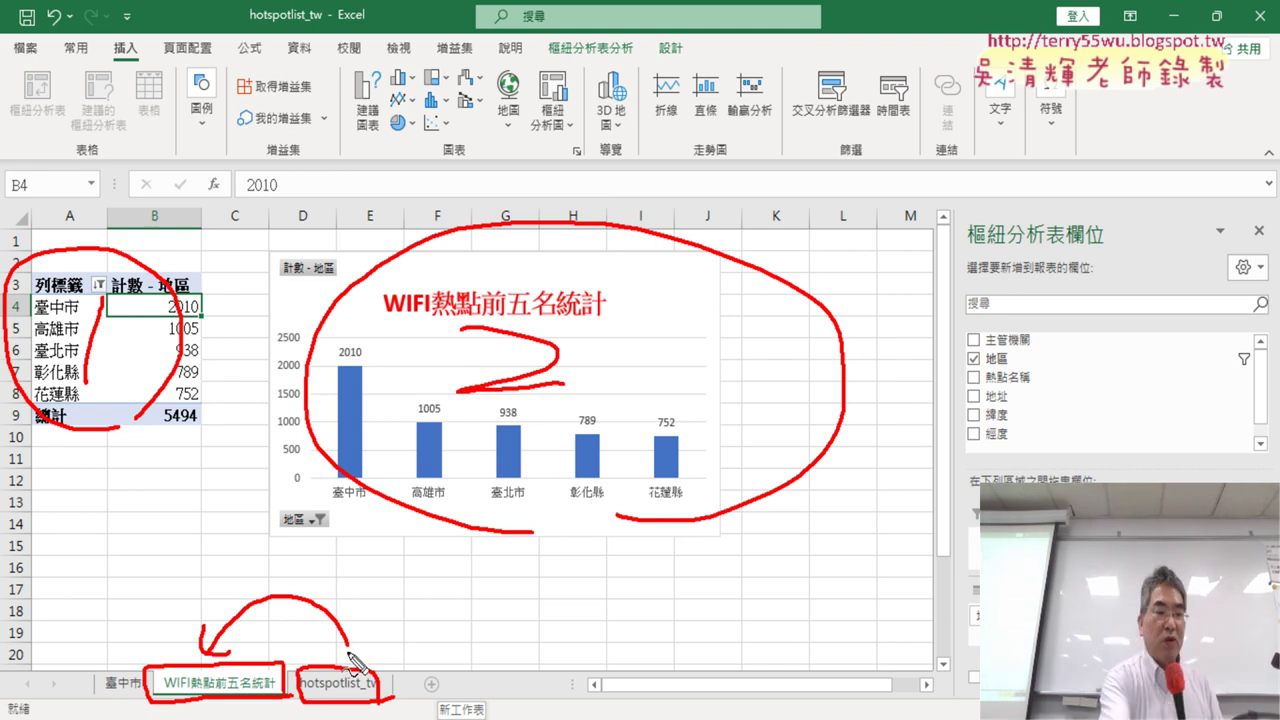
key("Escape")
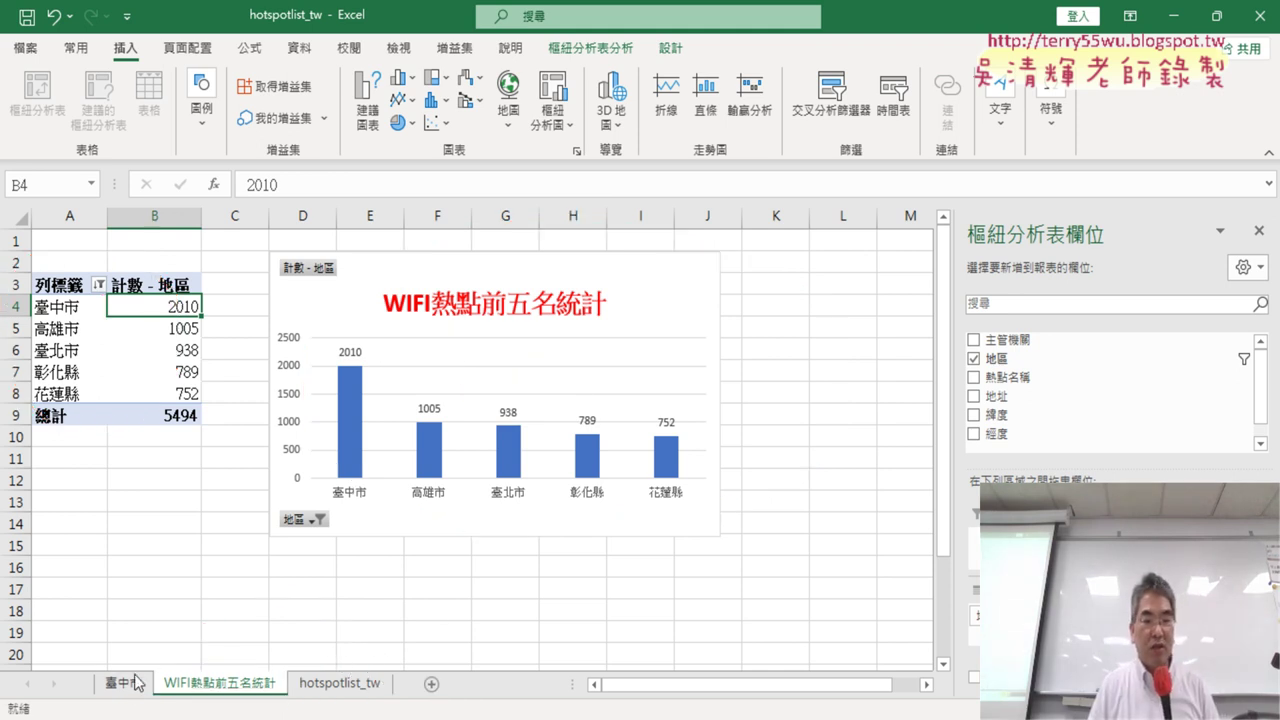
Step: Delete the WIFI熱點前五名統計 sheet and confirm the deletion
right_click(212, 692)
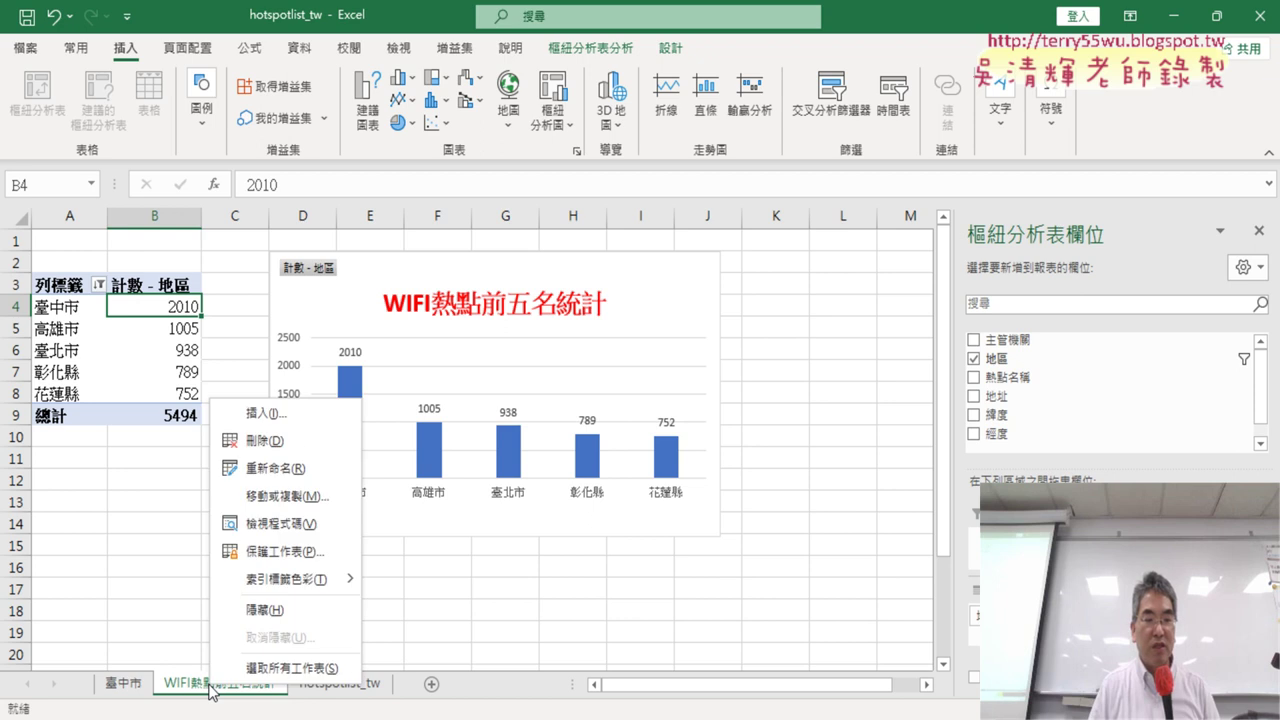
left_click(294, 447)
left_click(602, 423)
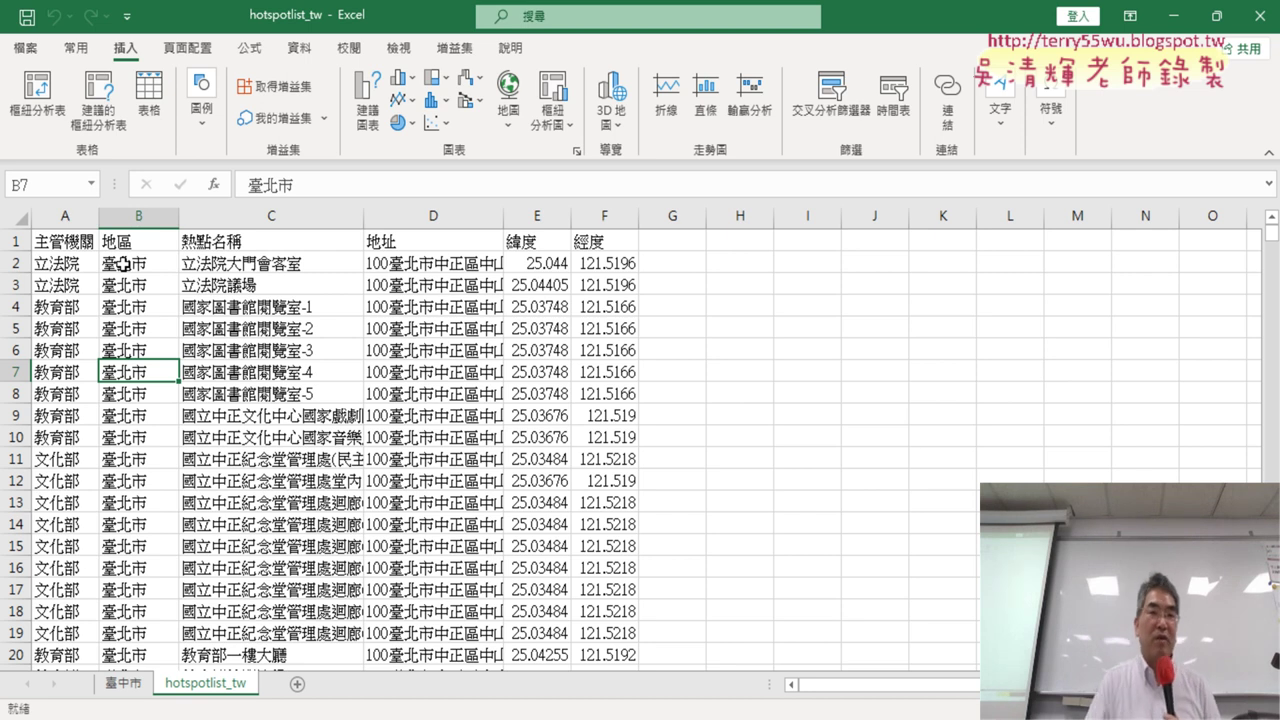
left_click(37, 98)
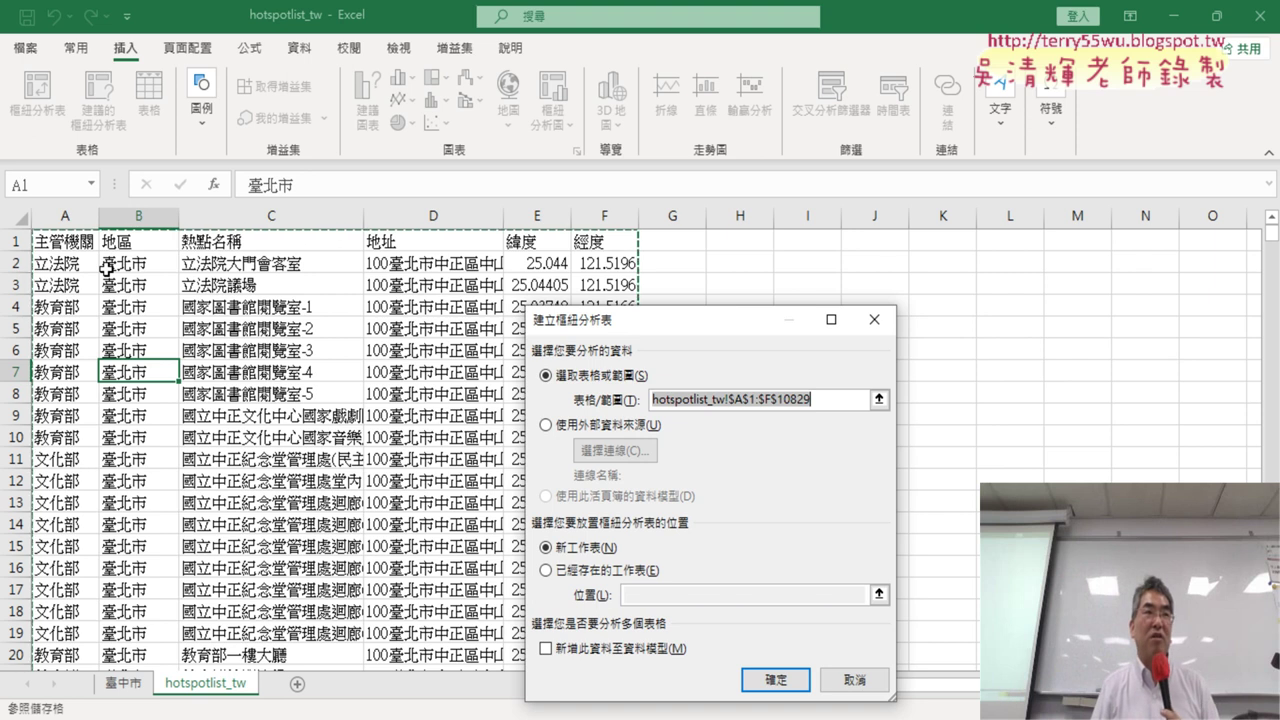
left_click(852, 680)
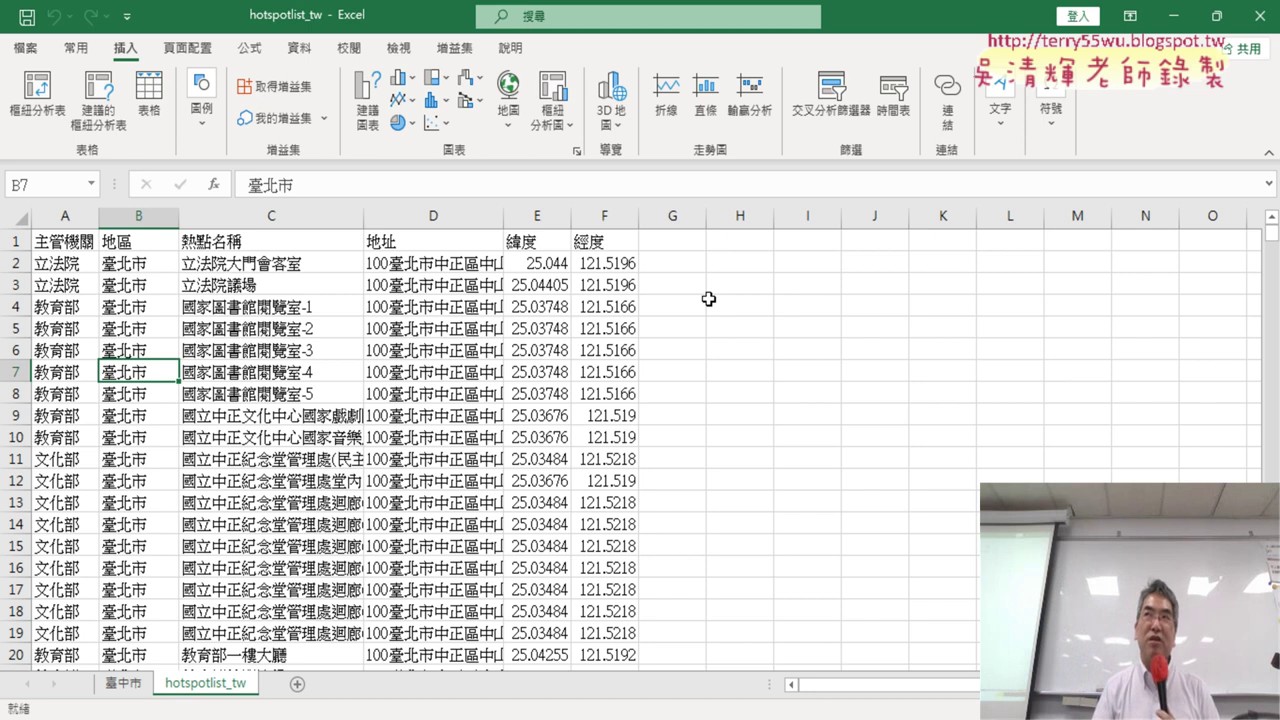
Step: Enable the 開發人員 (Developer) tab under Customize Ribbon in Excel Options
left_click(127, 16)
left_click(190, 411)
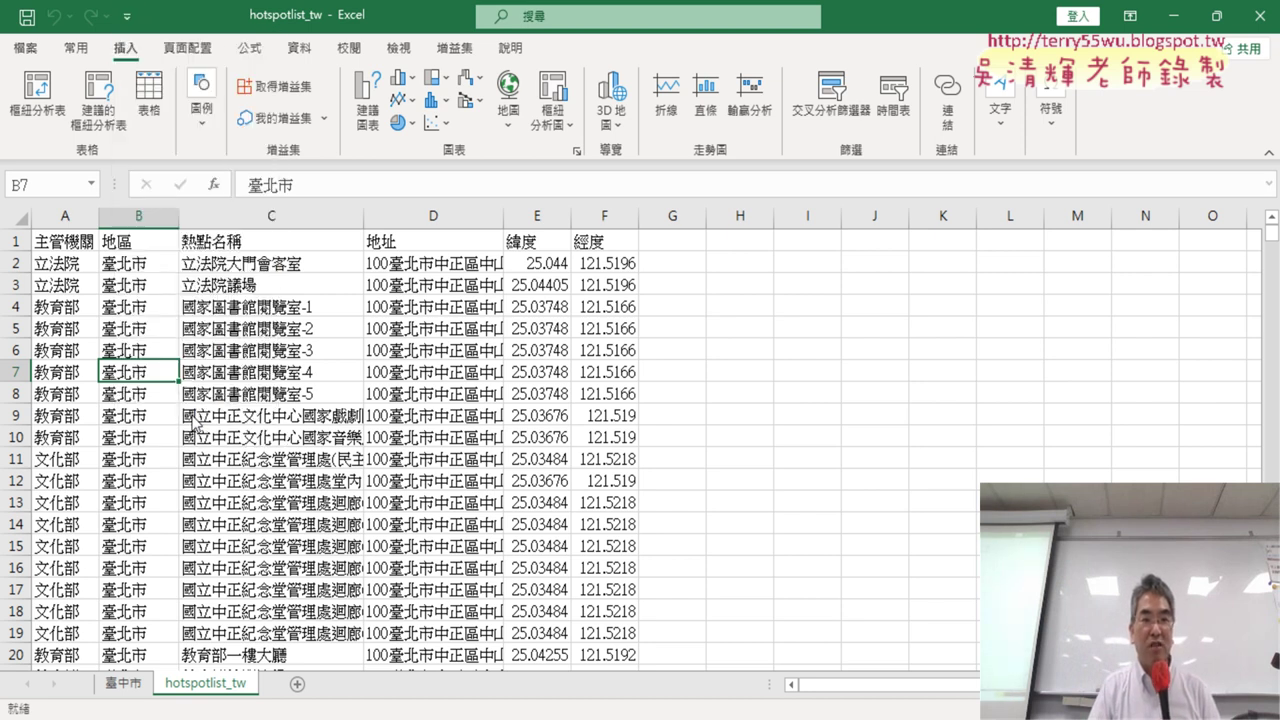
left_click(309, 292)
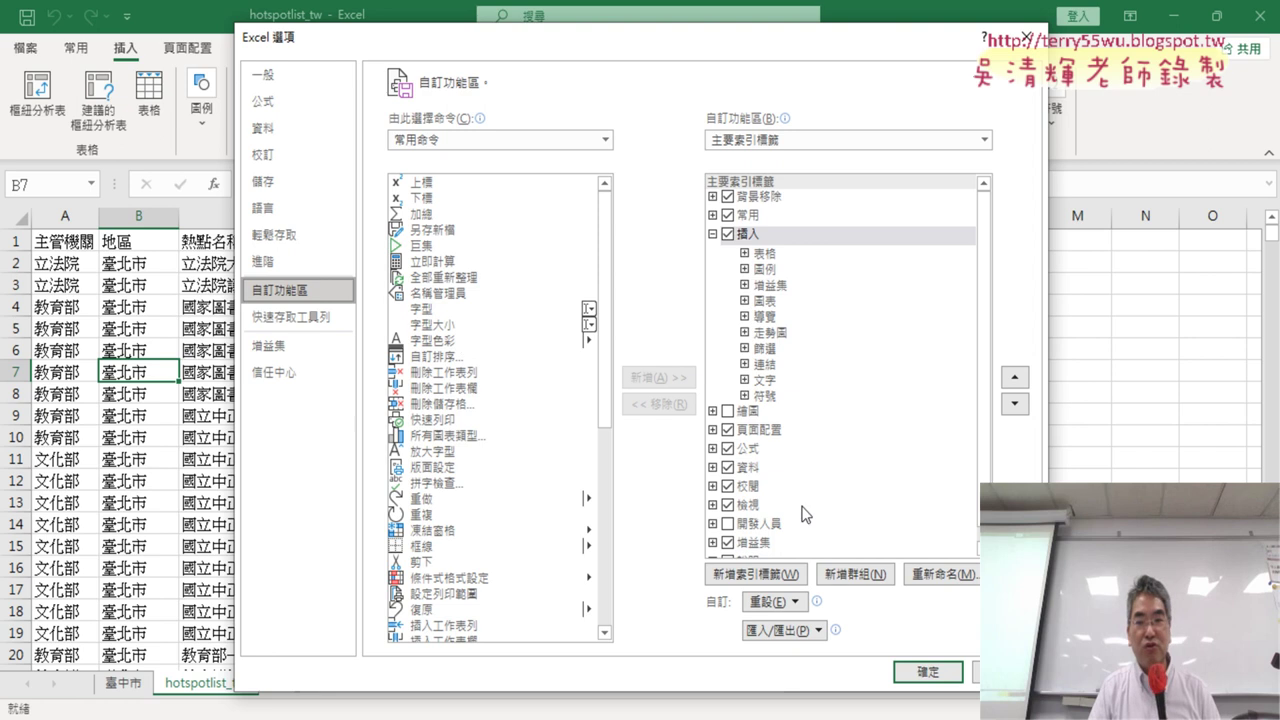
left_click(728, 524)
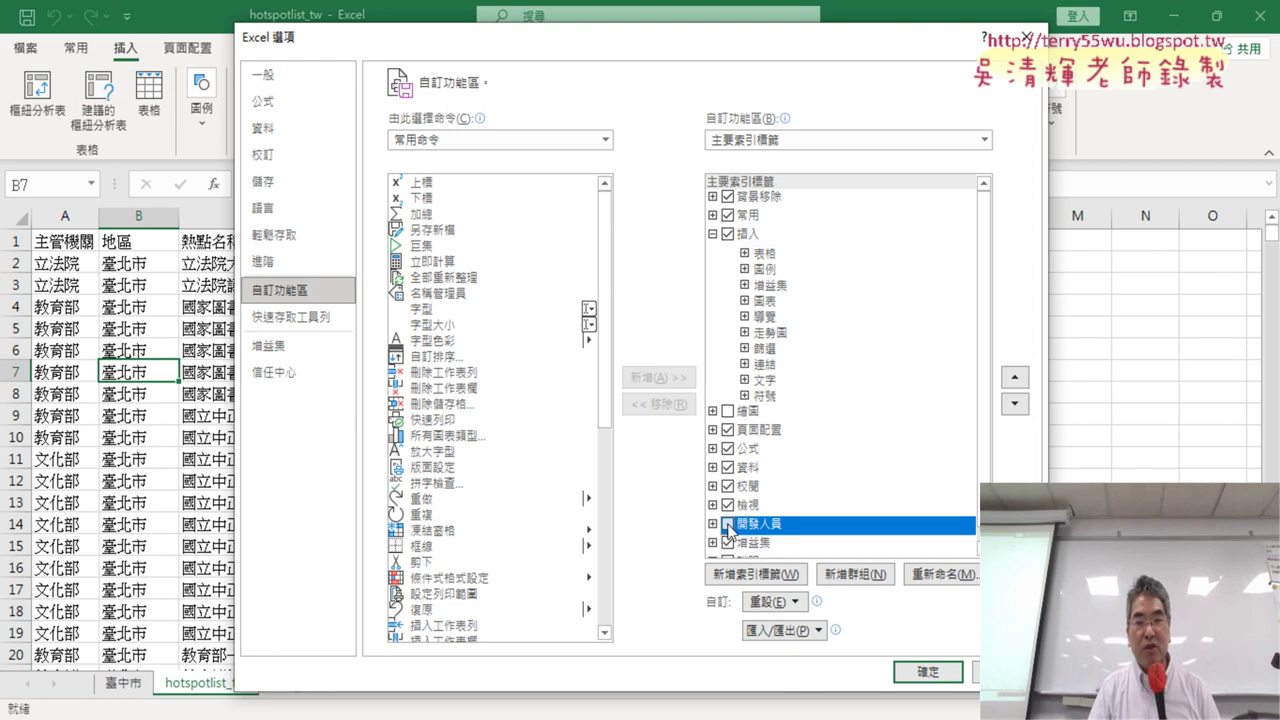
left_click(928, 670)
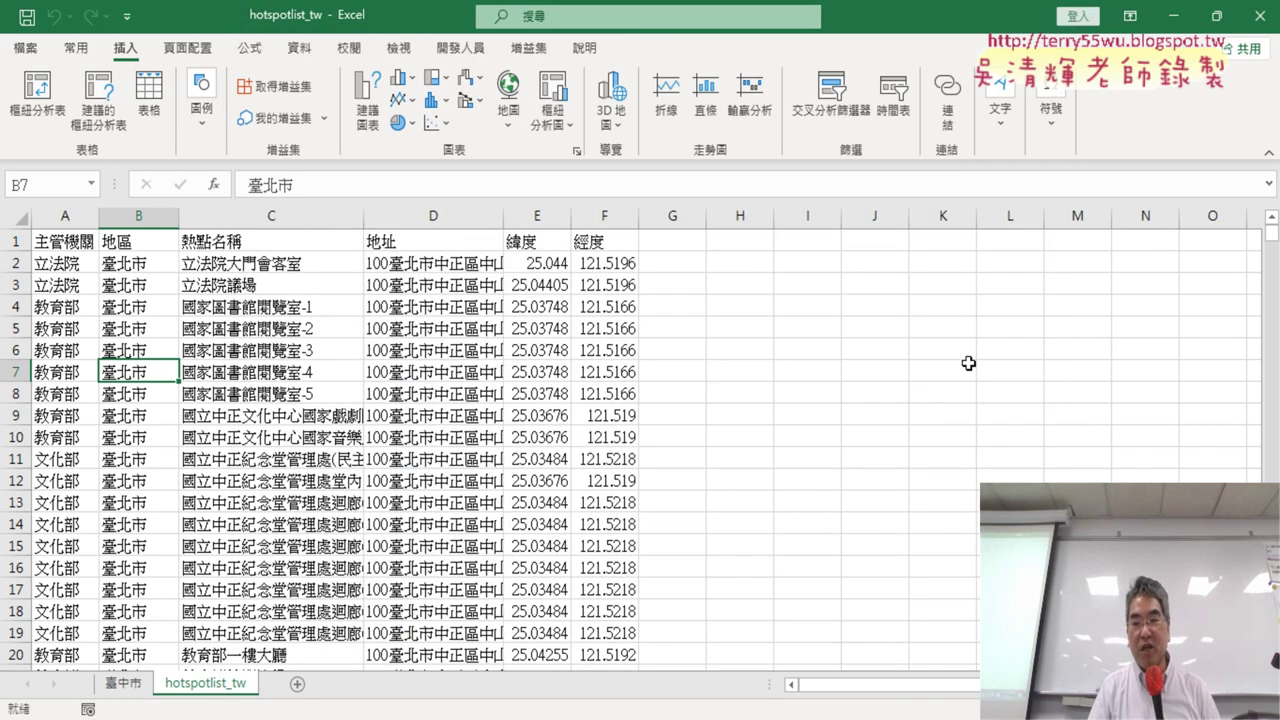
Step: Start recording a macro named 樞紐表 from the Developer tab
left_click(458, 48)
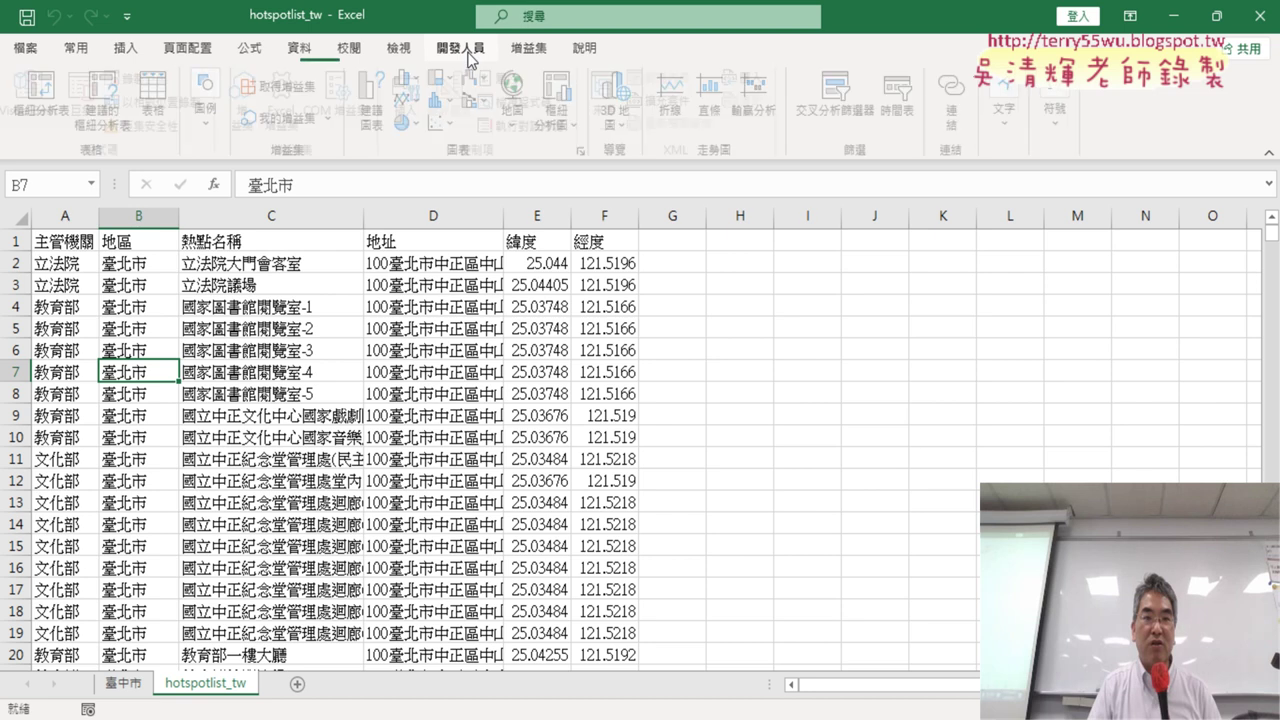
left_click(155, 79)
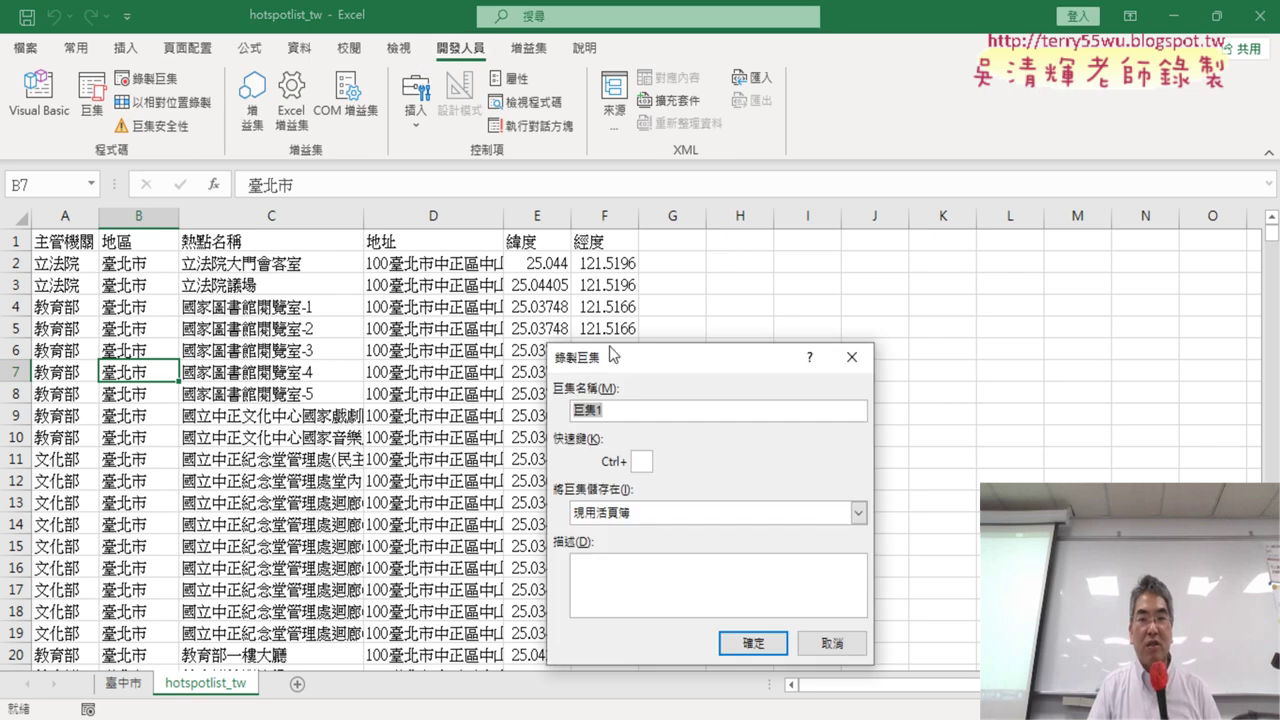
left_click_drag(698, 376, 676, 230)
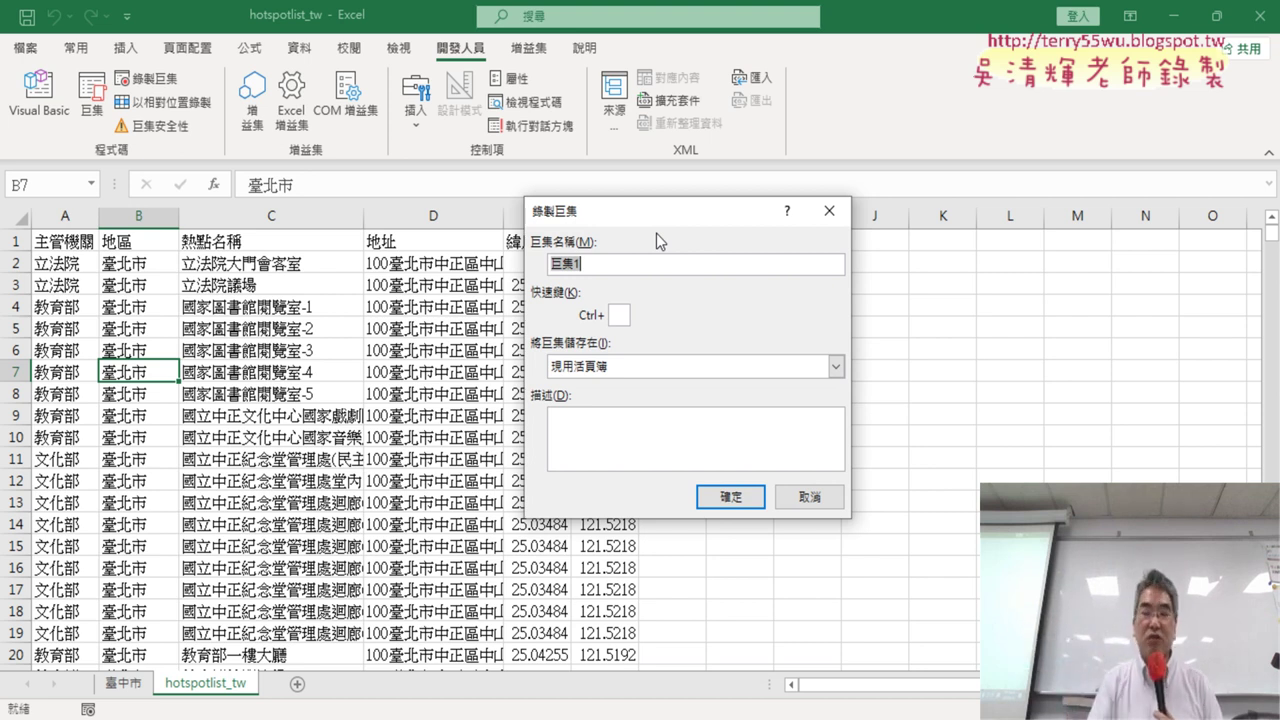
type("ㄕ")
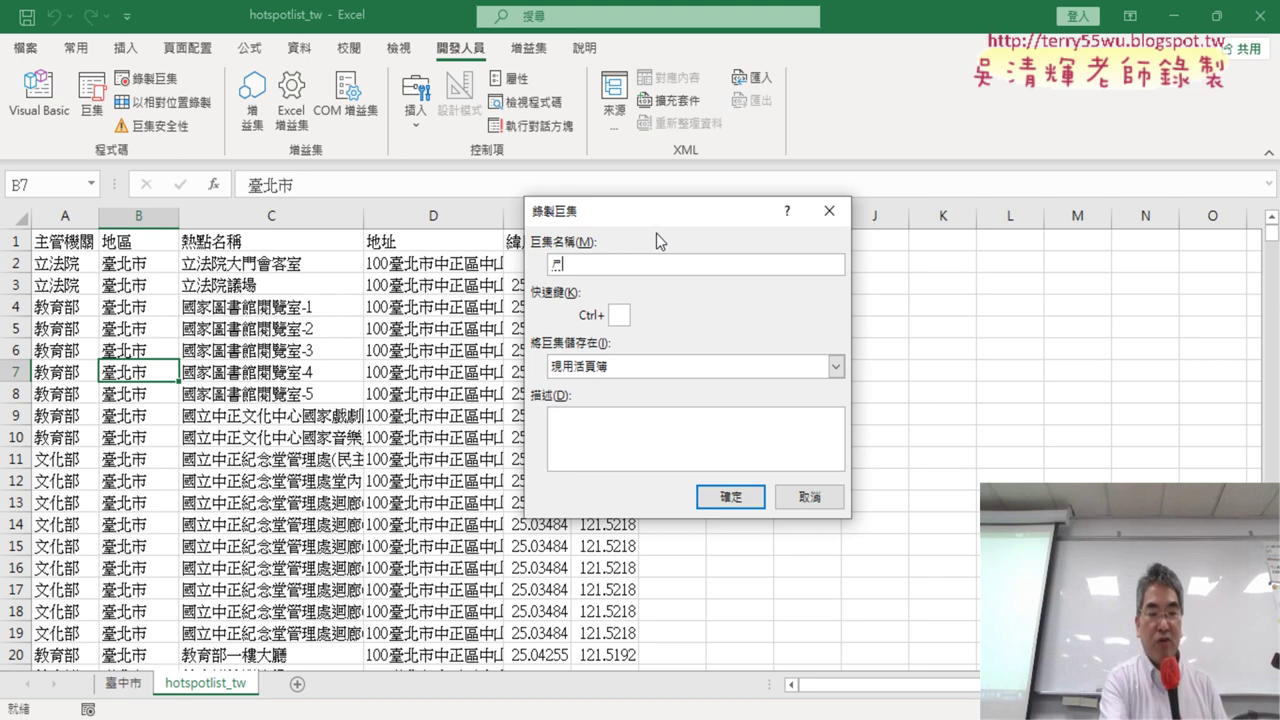
type("書ㄋㄧ")
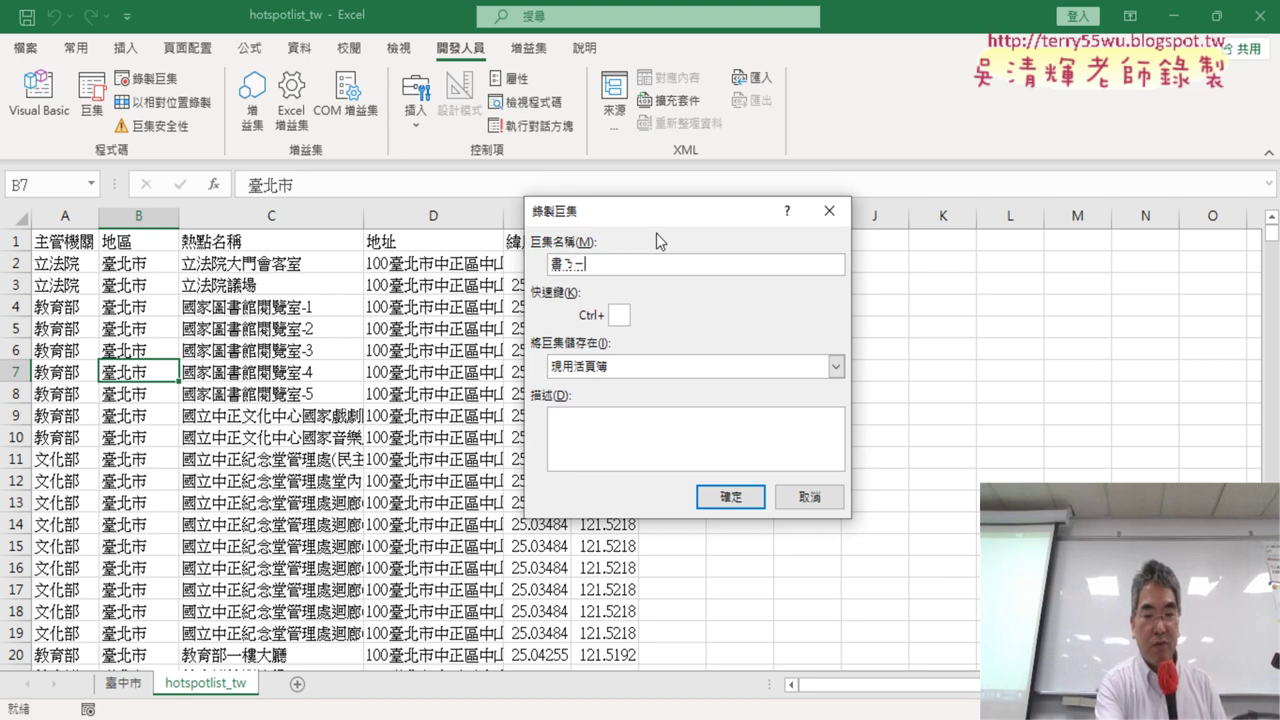
type("籤ㄅ")
type("表")
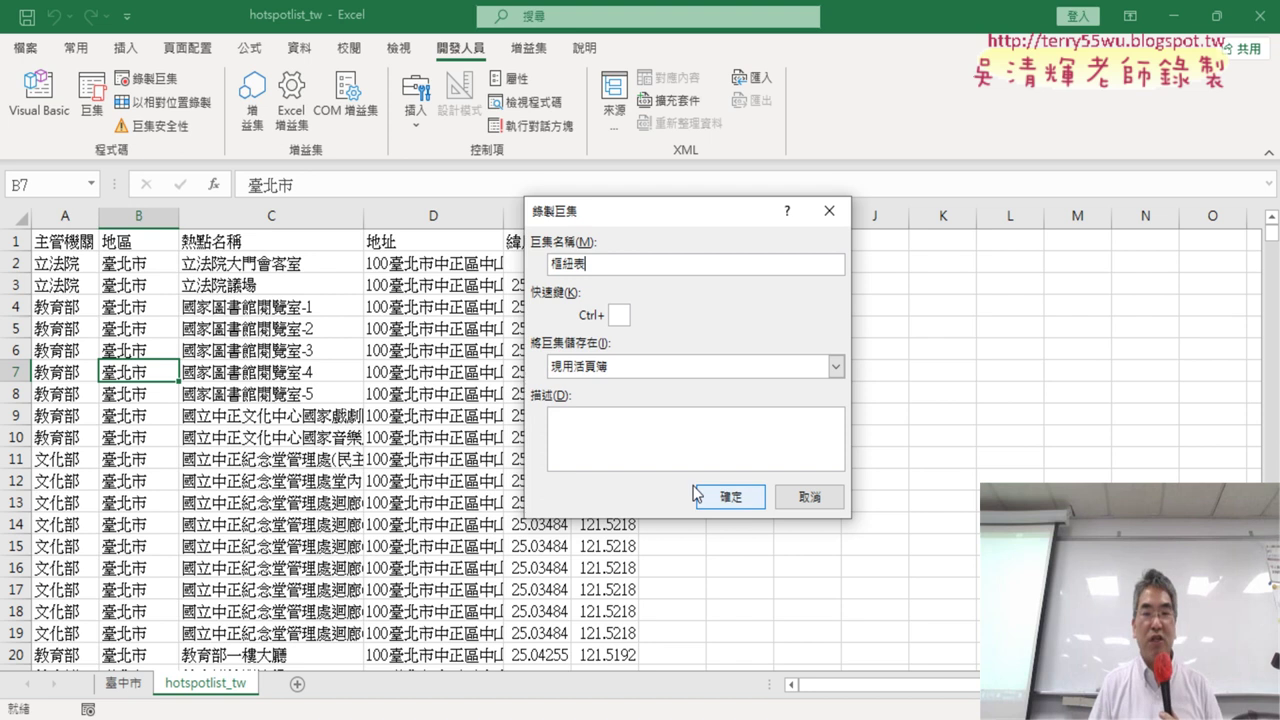
left_click(728, 497)
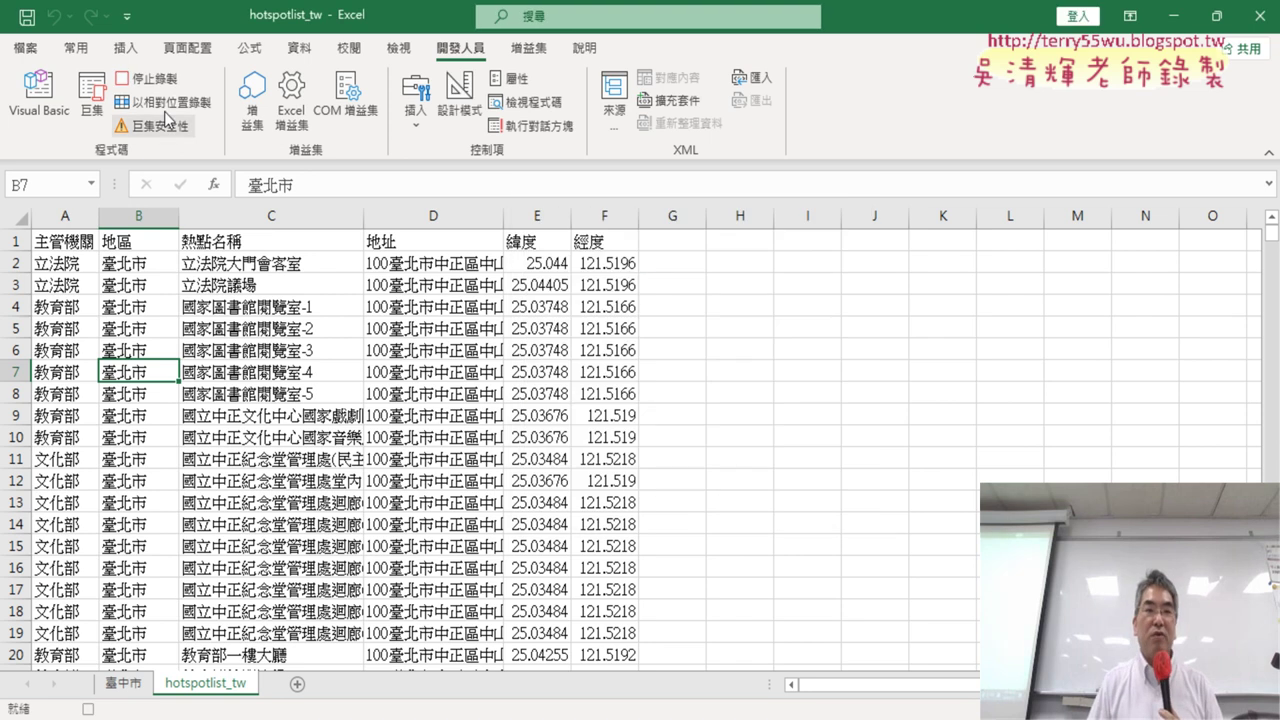
Step: Insert a pivot table from hotspotlist_tw!$A$1:$F$10829 on a new worksheet
left_click(125, 47)
left_click(40, 105)
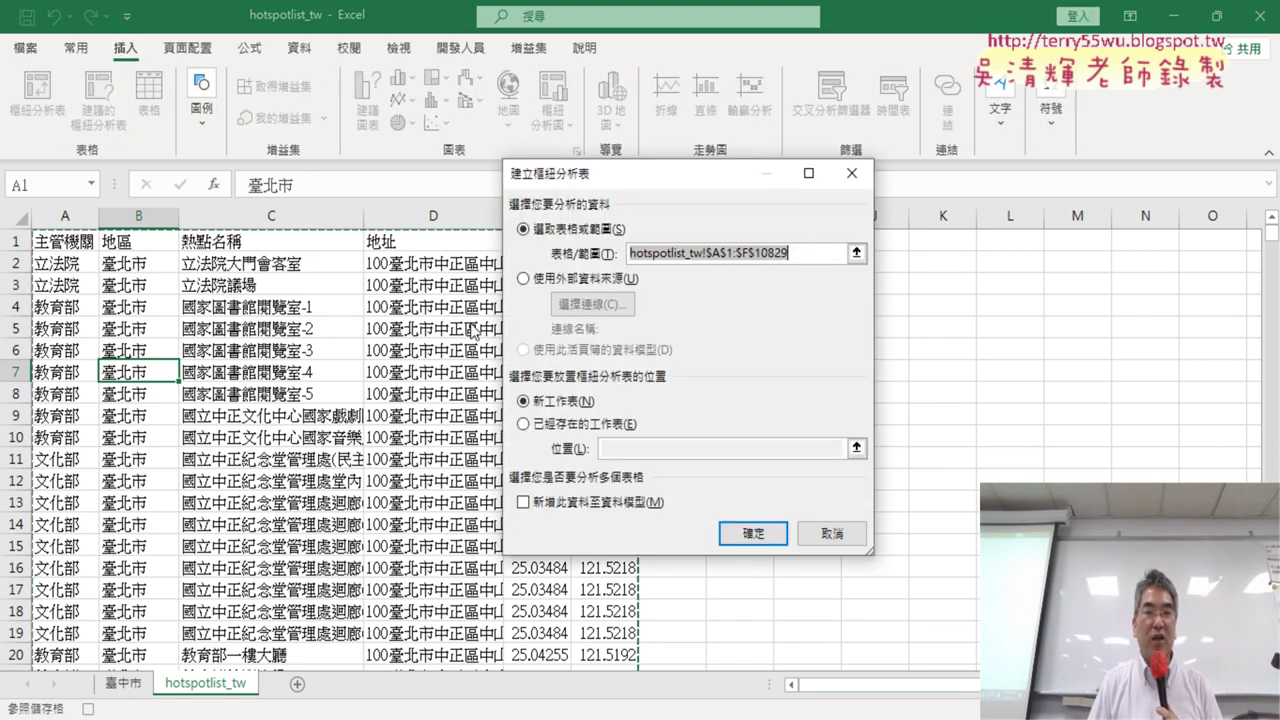
left_click(762, 531)
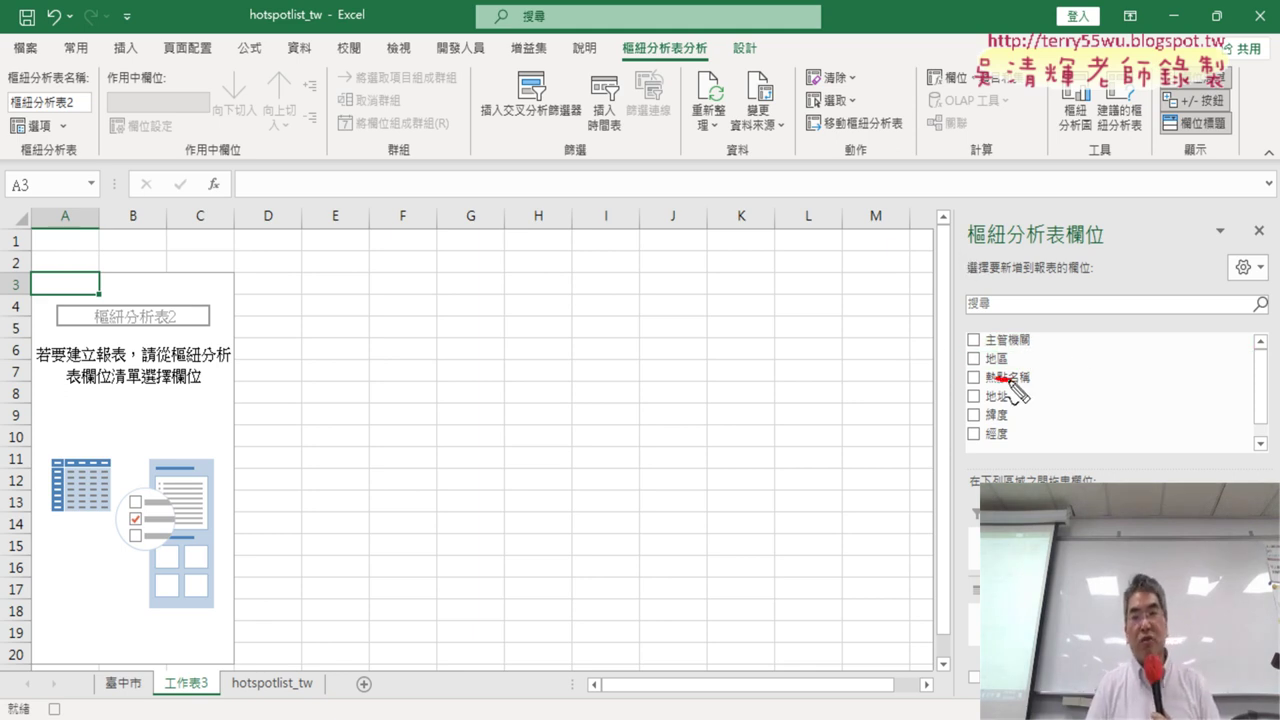
mouse_move(1005, 332)
left_mouse_down()
mouse_move(1025, 370)
mouse_move(1015, 484)
left_mouse_up()
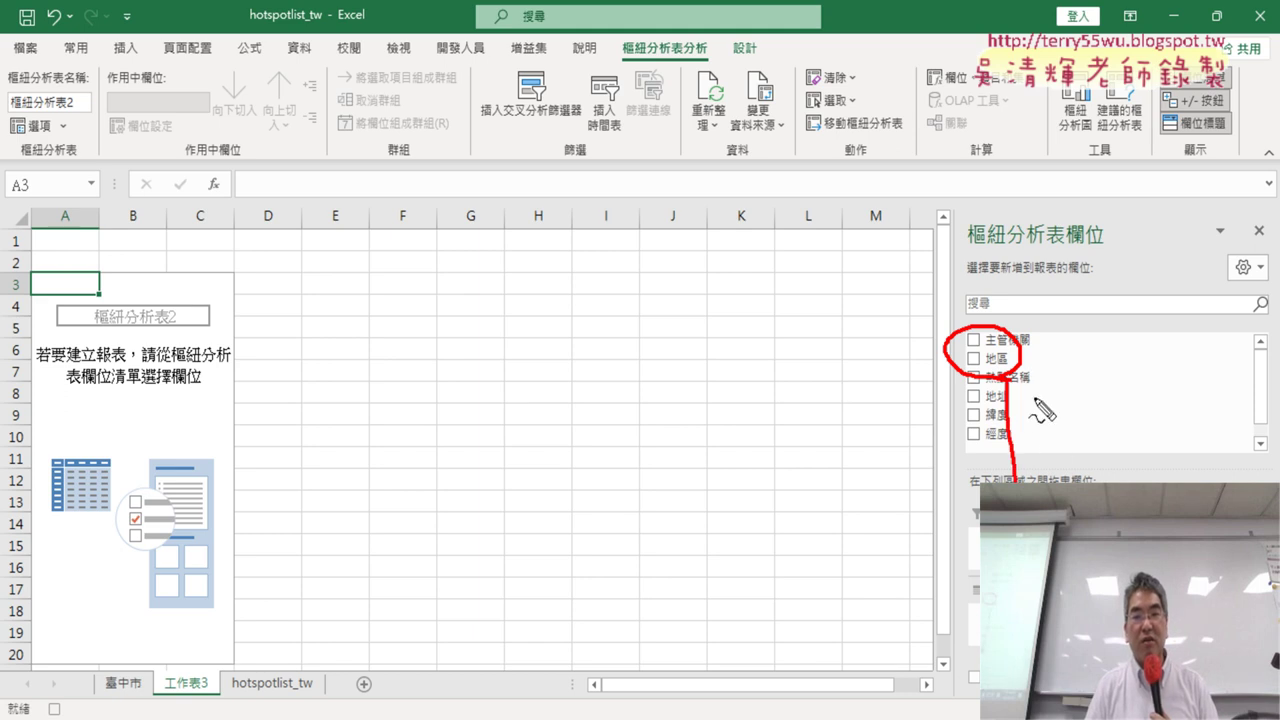
left_click_drag(1036, 375, 1108, 484)
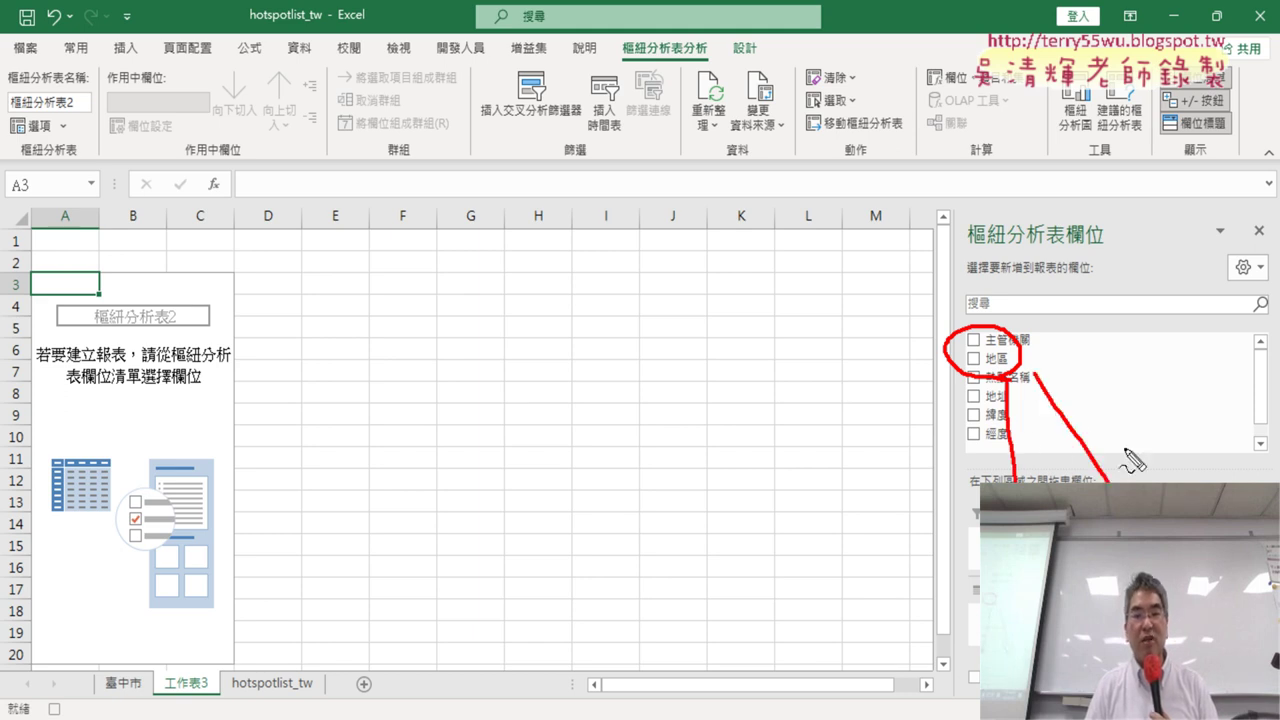
left_click_drag(1134, 413, 1122, 466)
left_click_drag(980, 450, 998, 470)
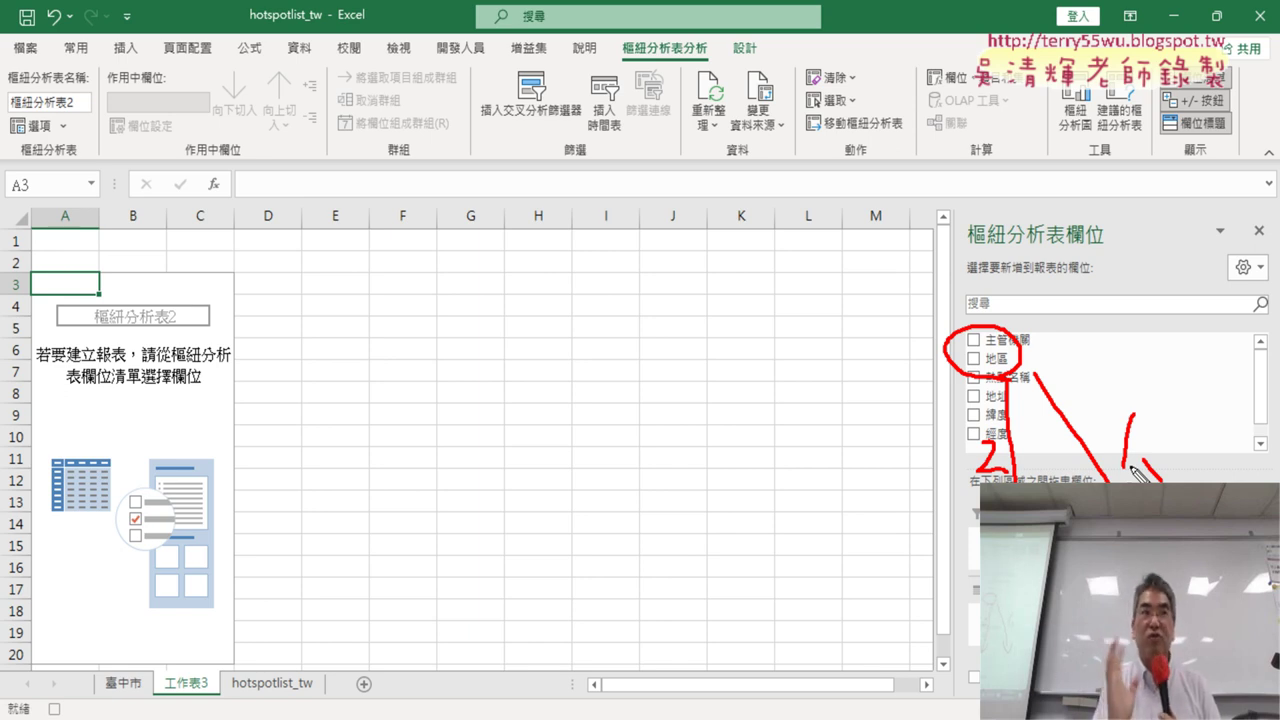
key("Escape")
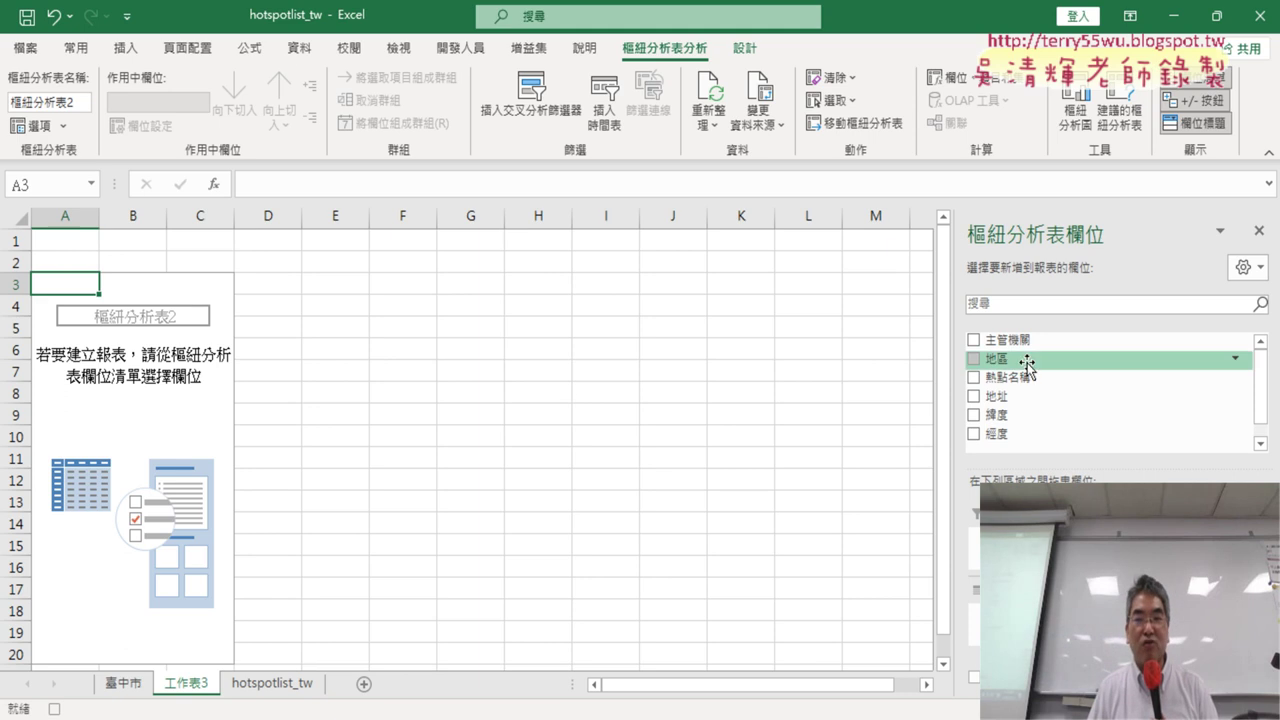
scroll(1014, 363, "down", 1)
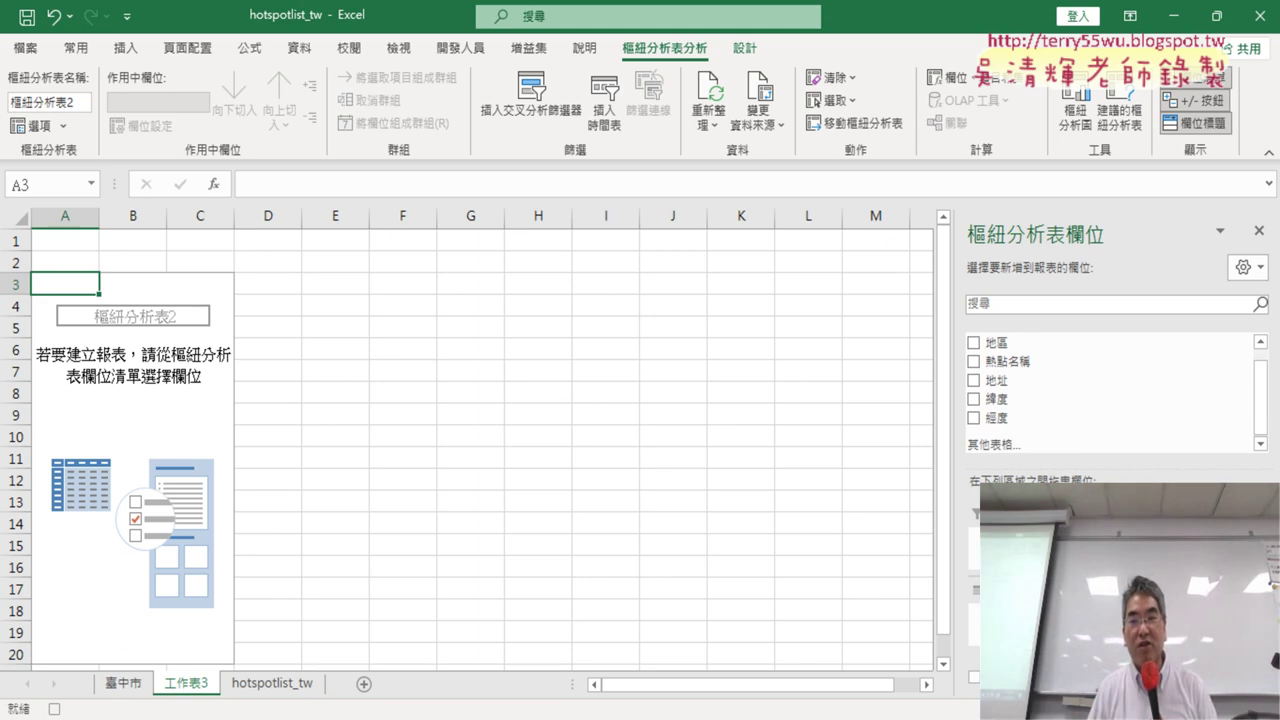
Step: Add 地區 as row labels and sort the region counts largest to smallest
left_click(973, 342)
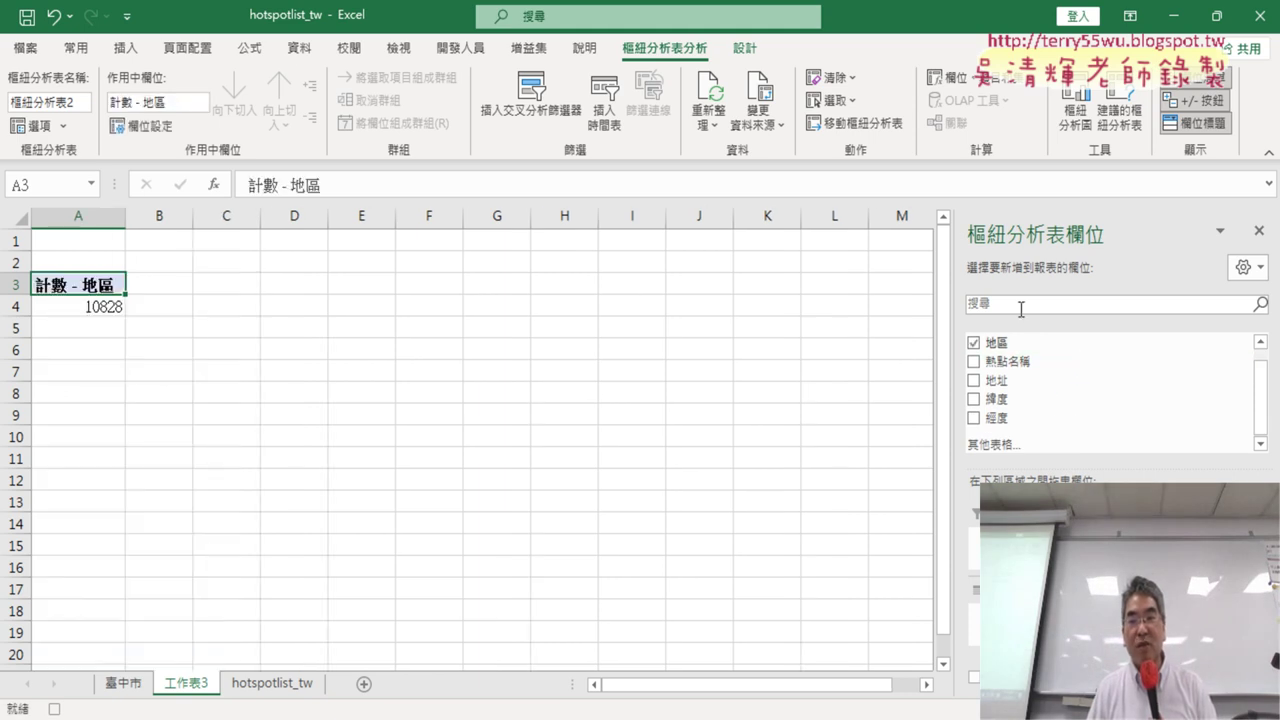
left_click_drag(1000, 560, 1030, 620)
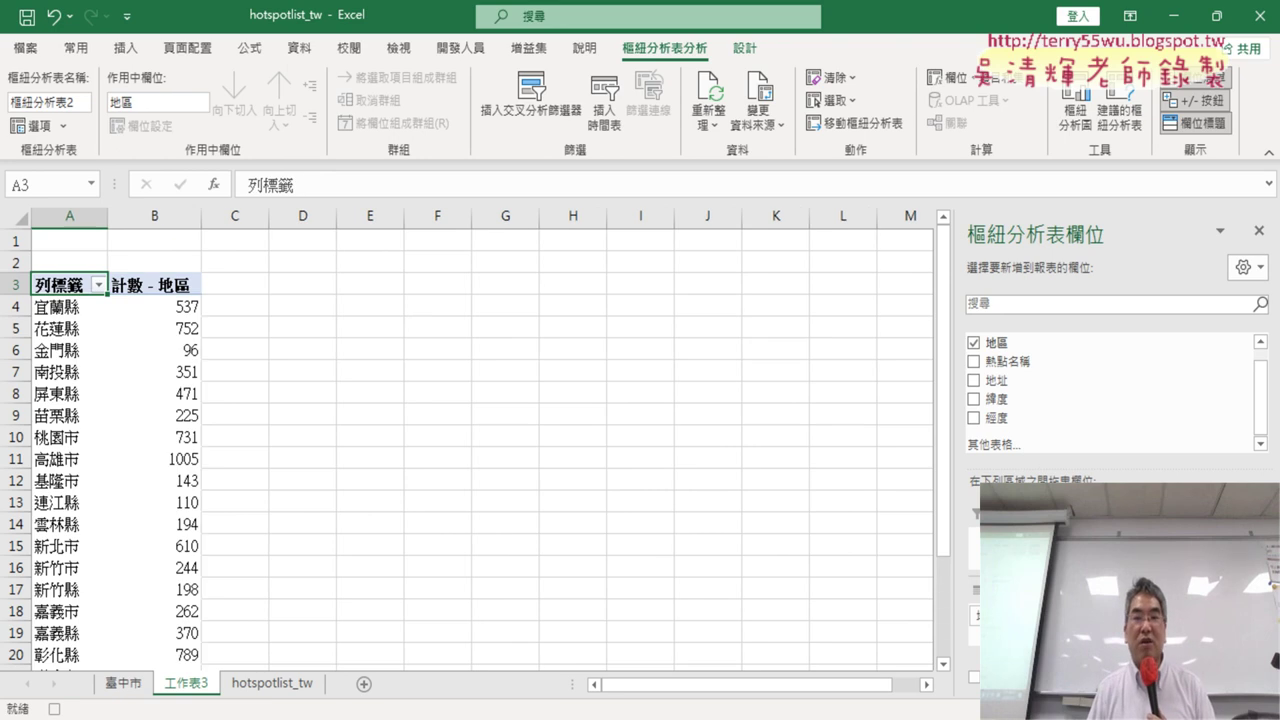
mouse_move(176, 309)
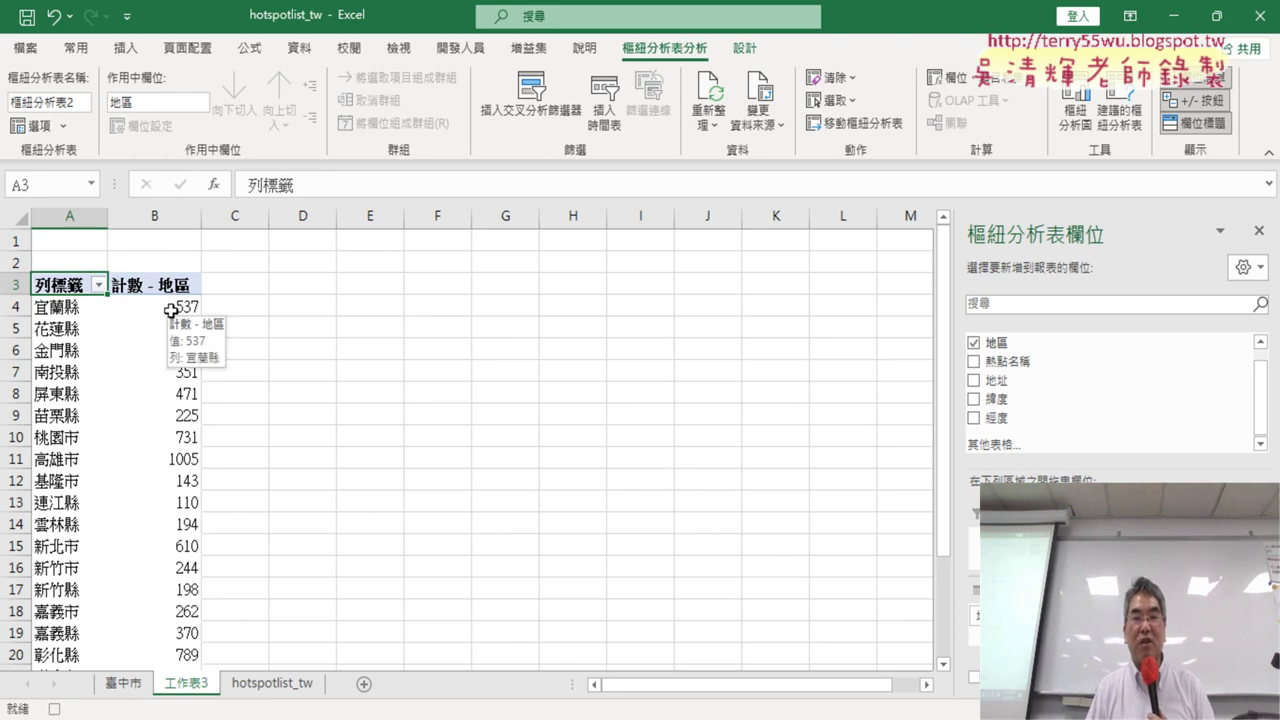
left_click(163, 312)
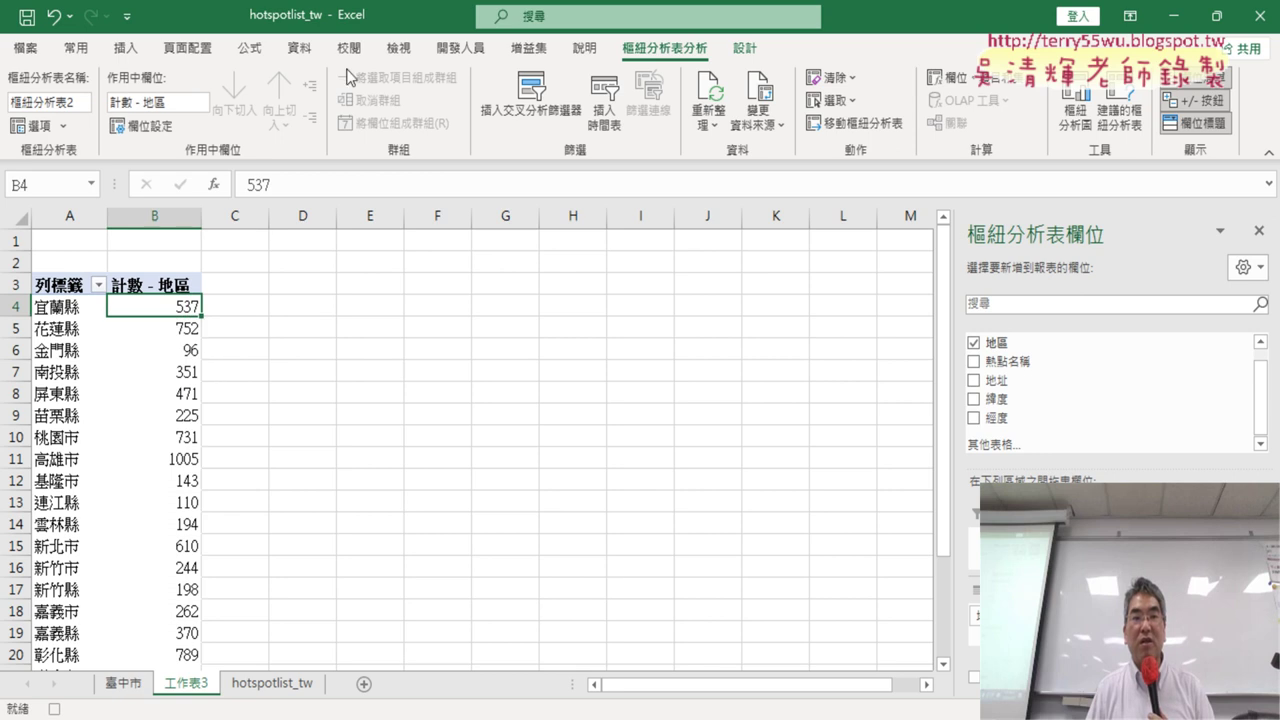
left_click(297, 48)
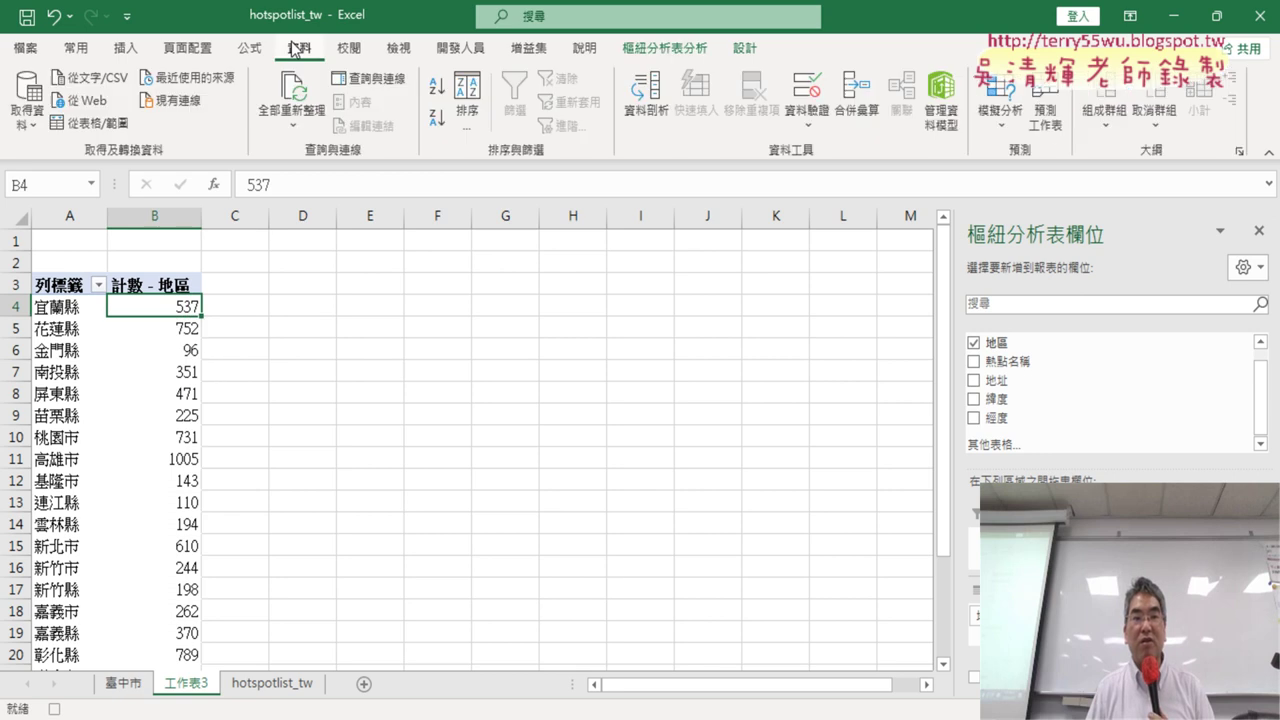
left_click(437, 118)
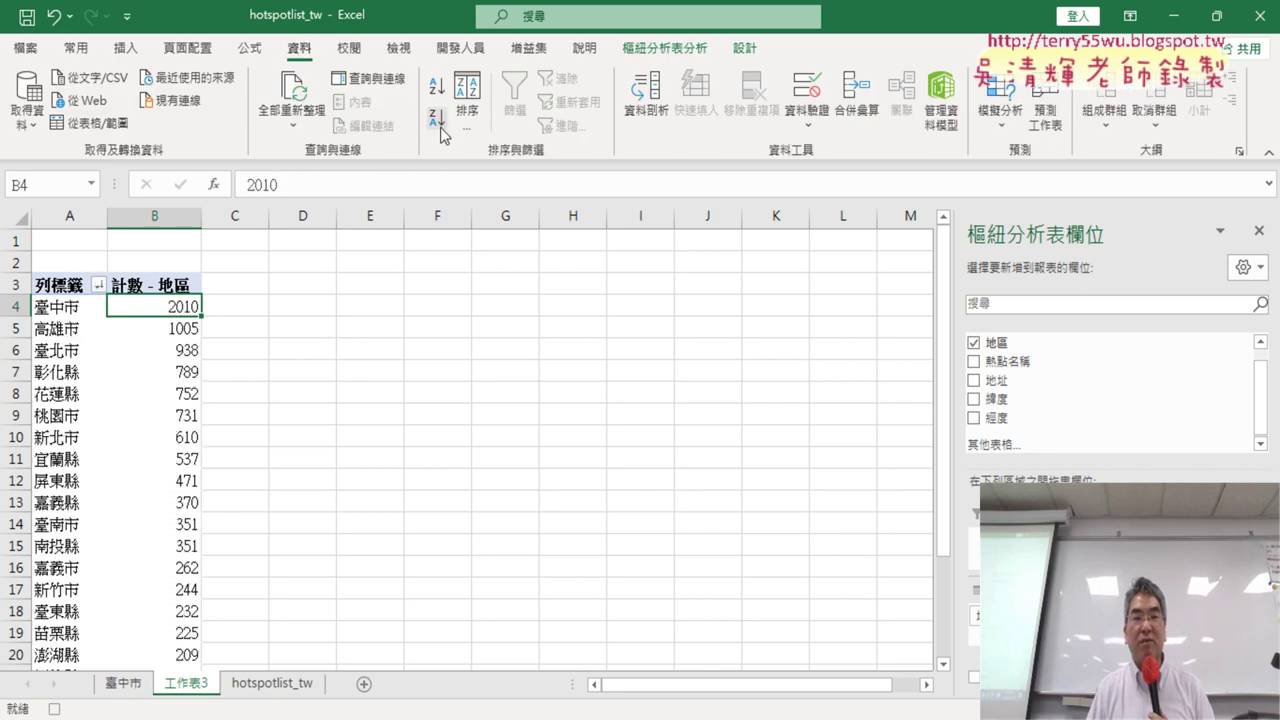
Step: Apply a Top 10 value filter set to 5 so only the top five regions remain
left_click(100, 287)
mouse_move(90, 444)
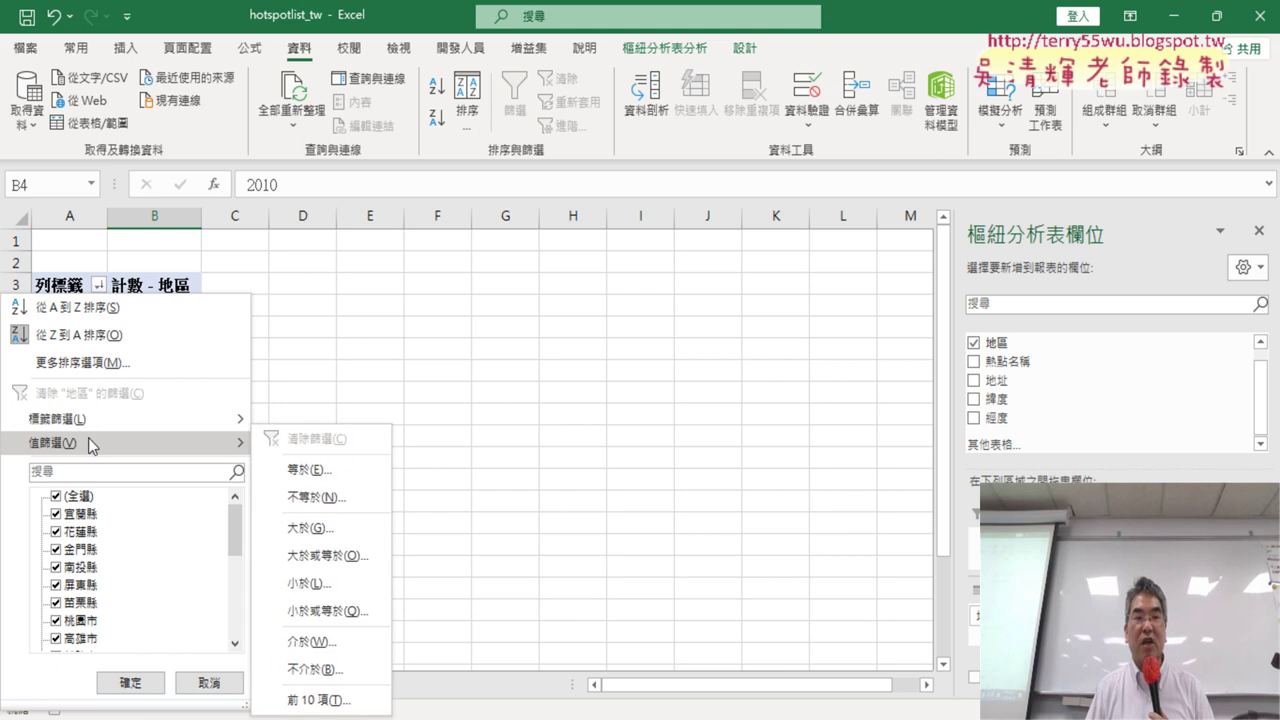
left_click(316, 700)
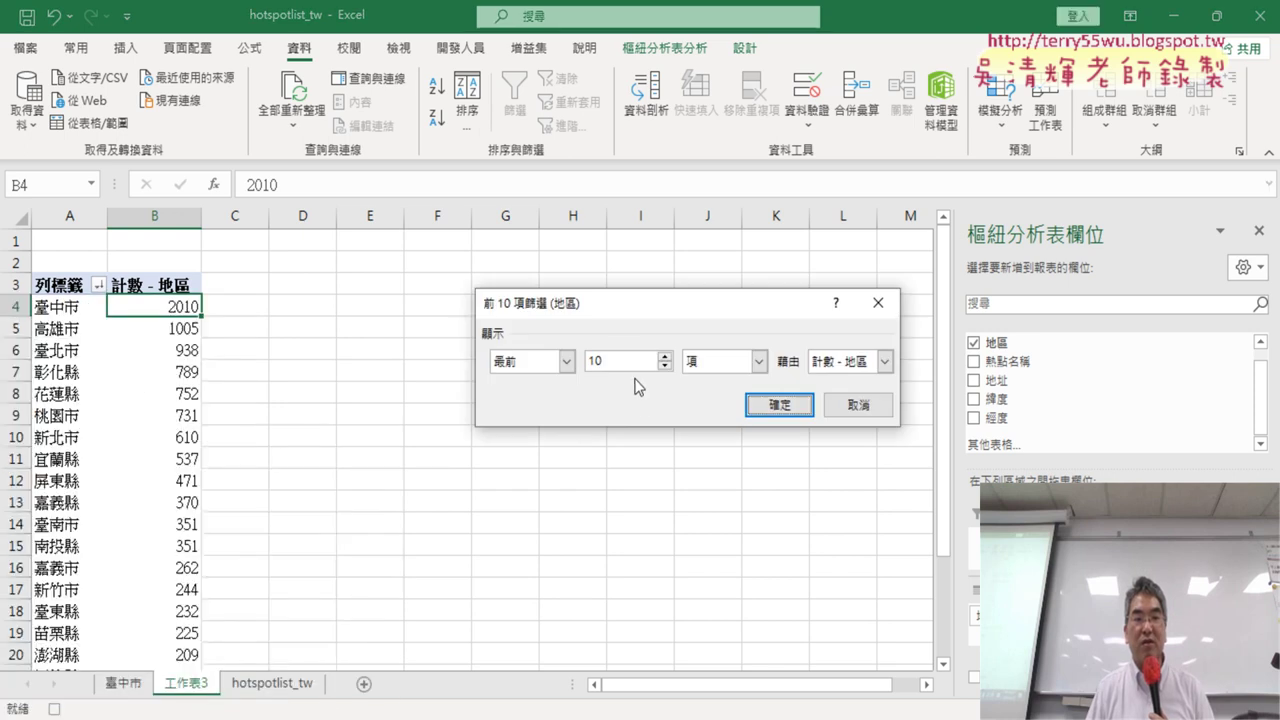
type("5")
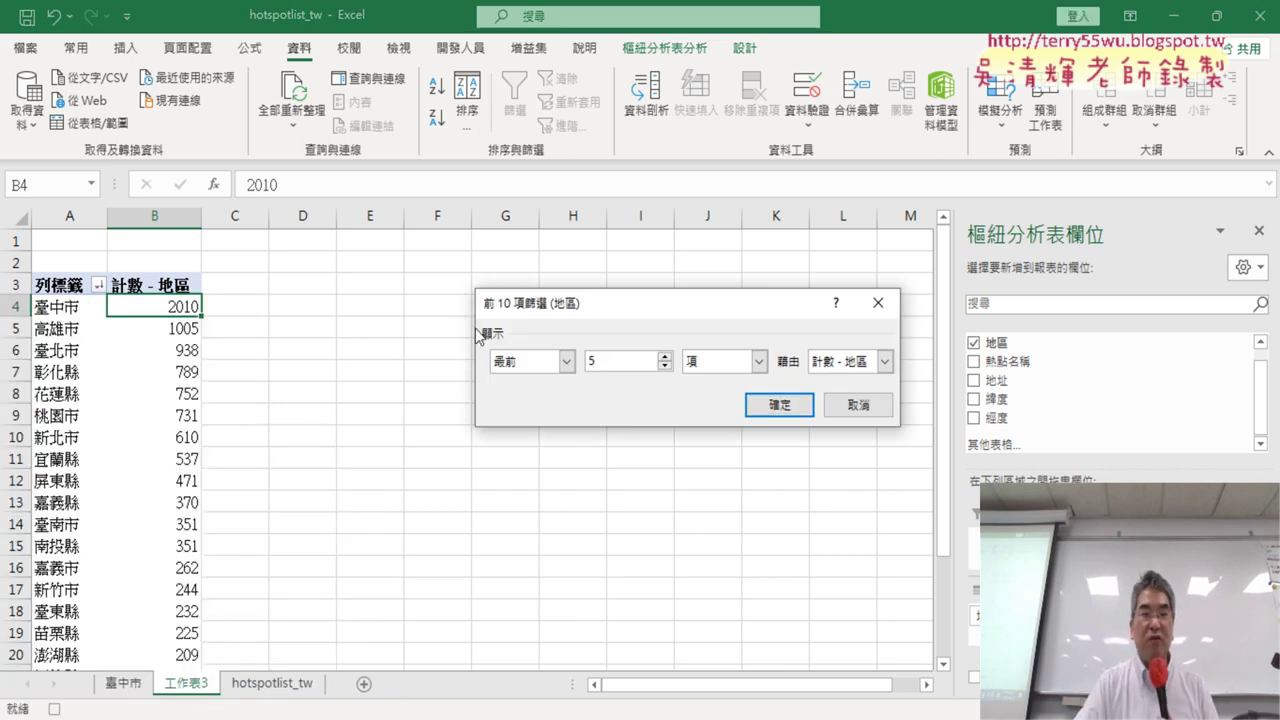
left_click(781, 406)
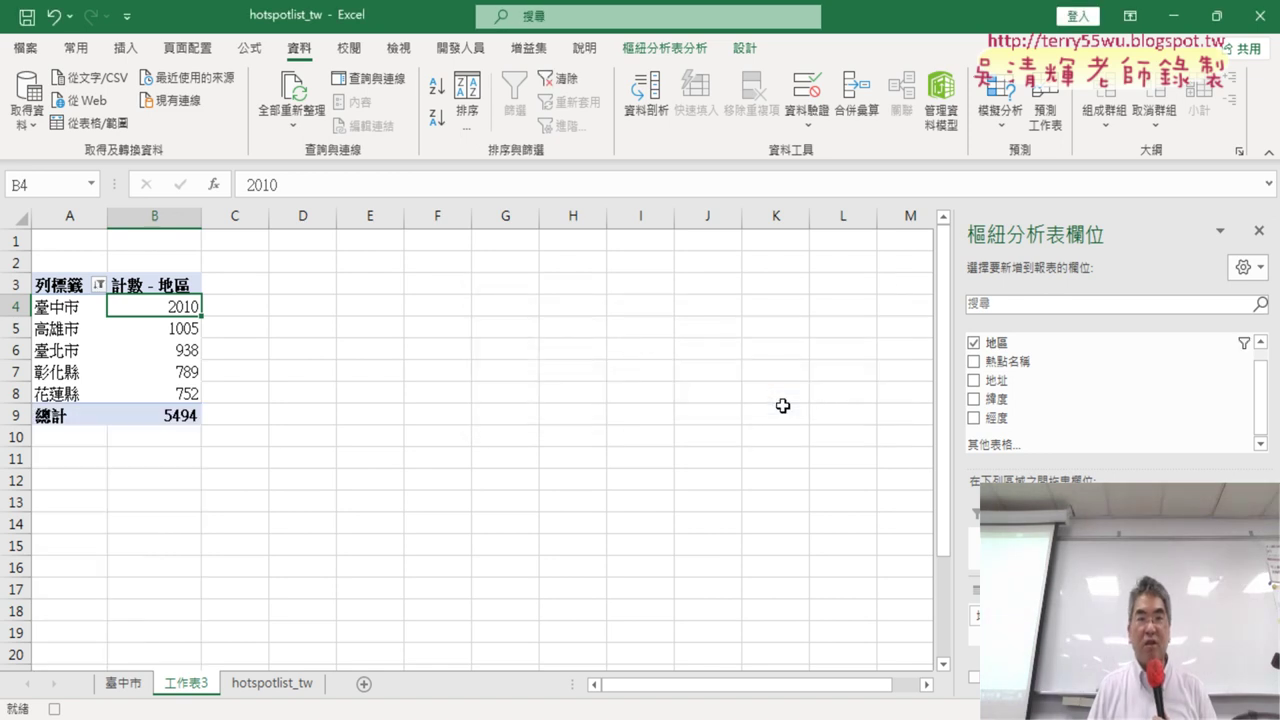
left_click(465, 55)
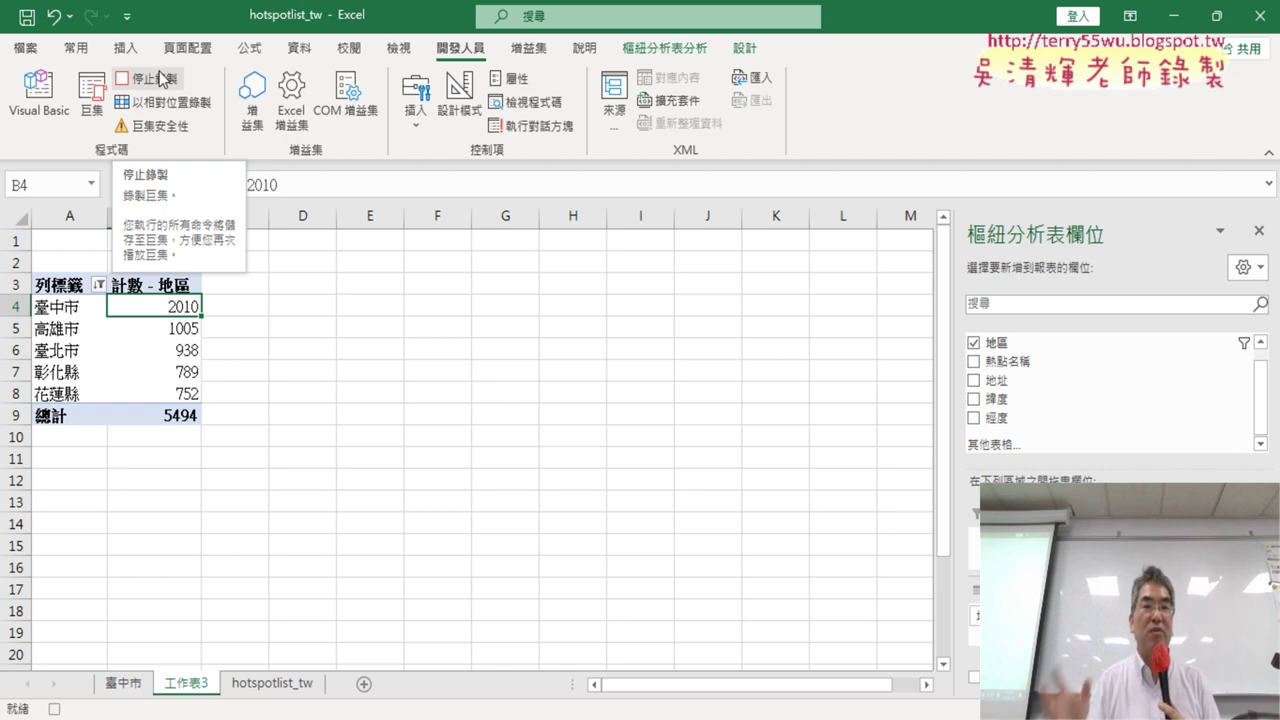
Step: Stop the 樞紐表 recording, delete sheet 工作表3 with confirmation, and open the Macros dialog
left_click(162, 80)
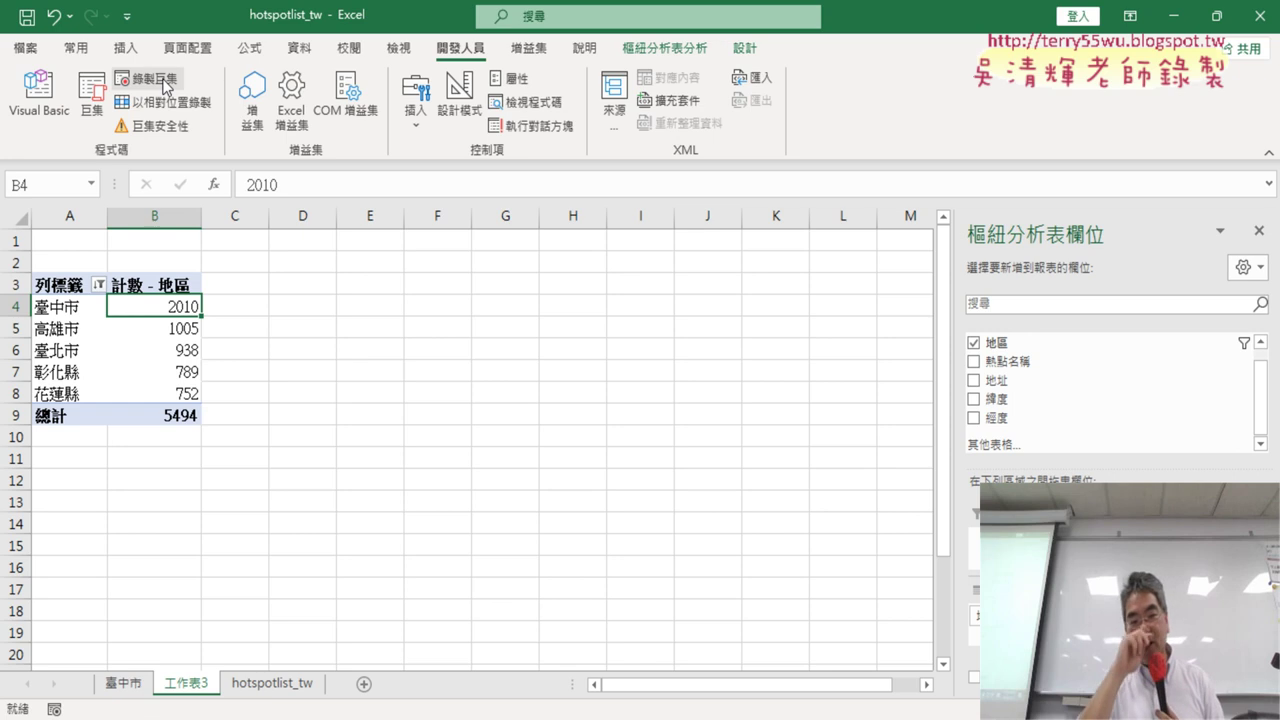
right_click(198, 690)
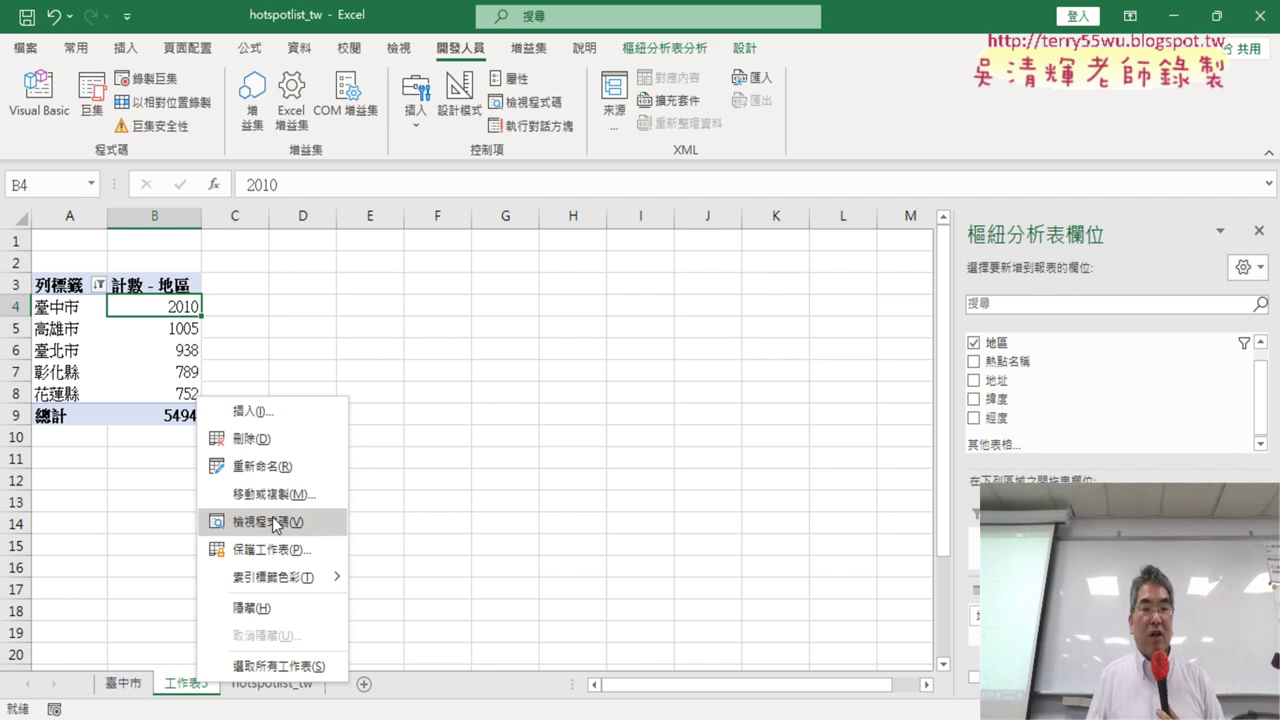
left_click(281, 441)
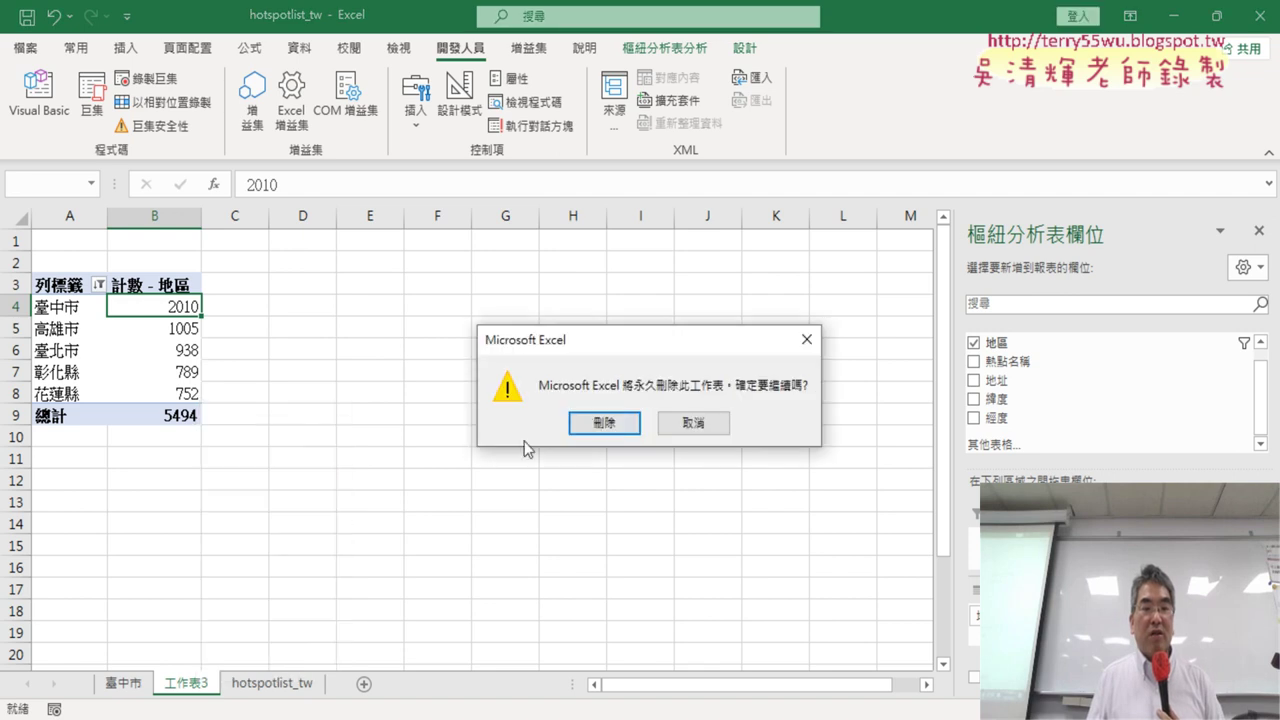
left_click(614, 429)
left_click(93, 100)
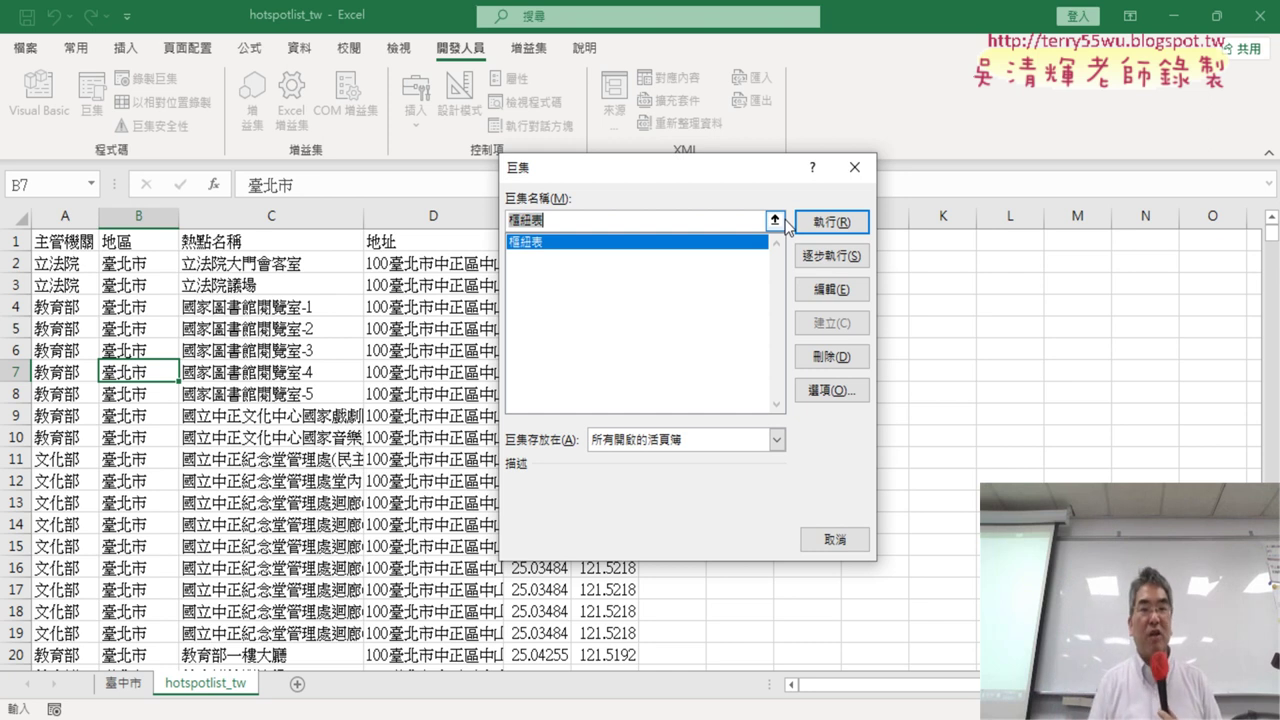
Step: Run the 樞紐表 macro from the Macro dialog
left_click(845, 224)
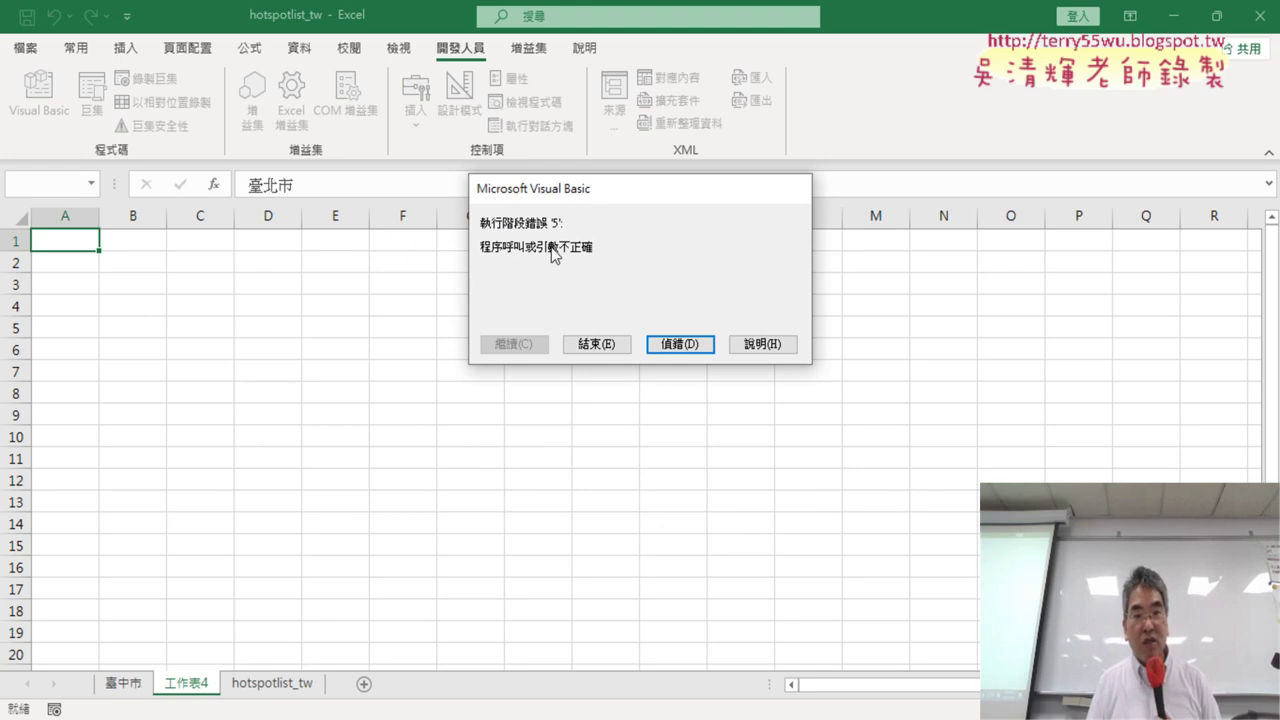
Step: Debug the failing macro line and maximize the Module1 code window
left_click(680, 344)
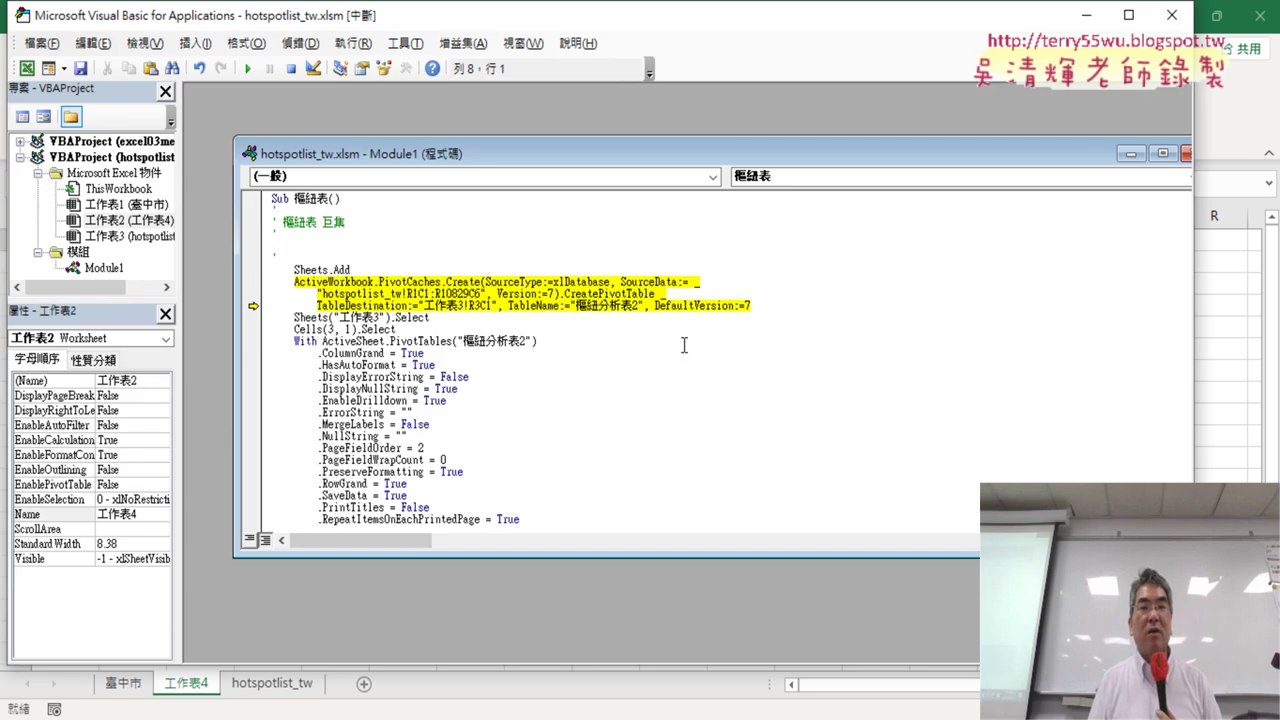
left_click(1161, 153)
left_click(1164, 43)
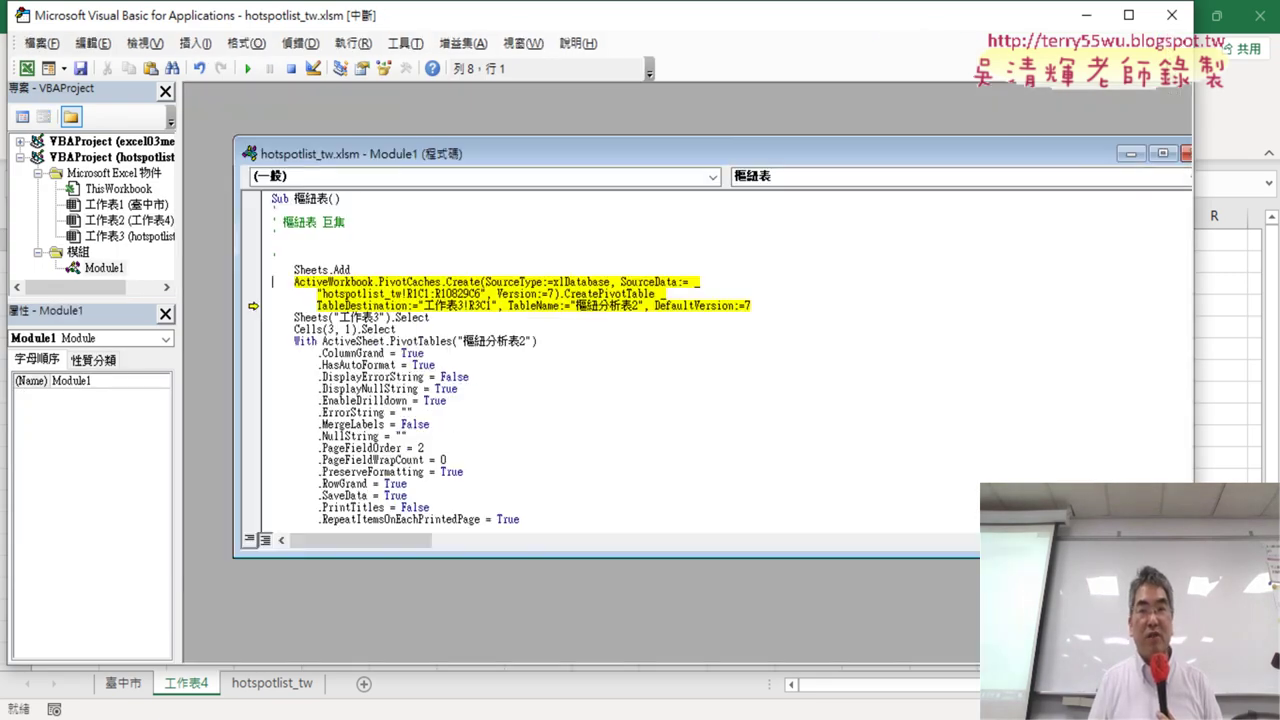
left_click(1161, 153)
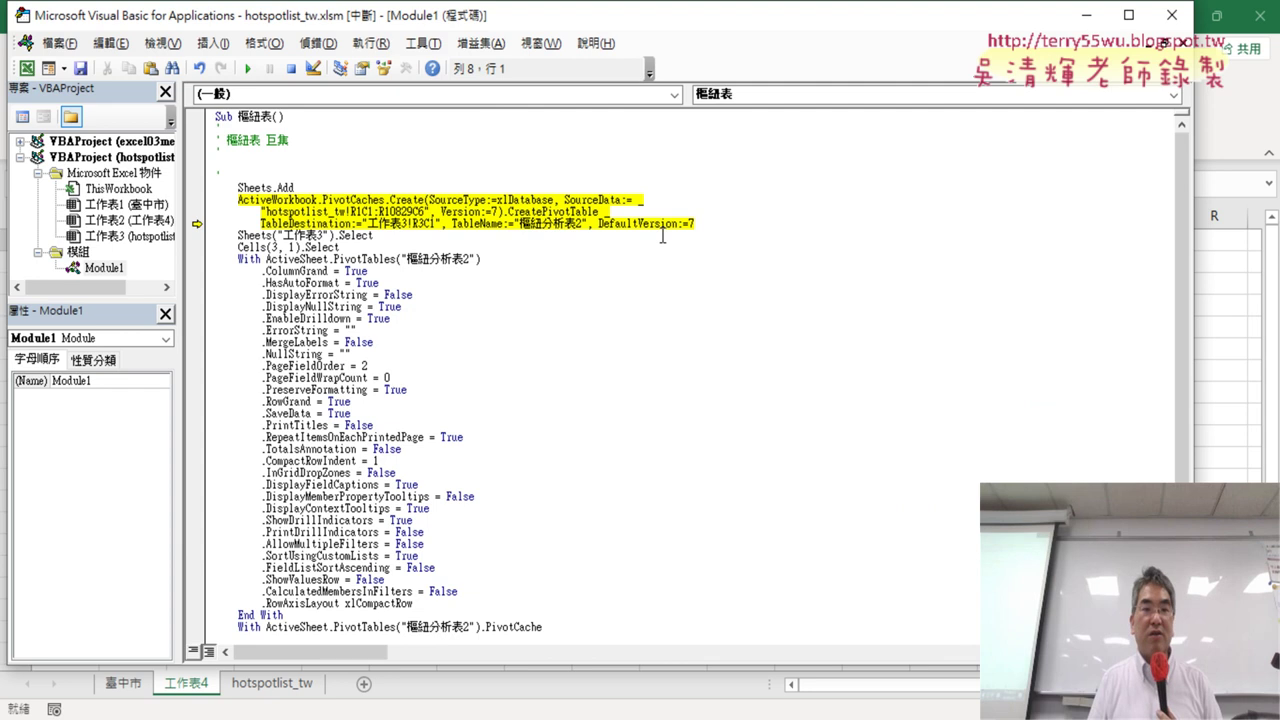
Step: Set the code font size to 12 in the editor's Editor Format options
left_click(422, 43)
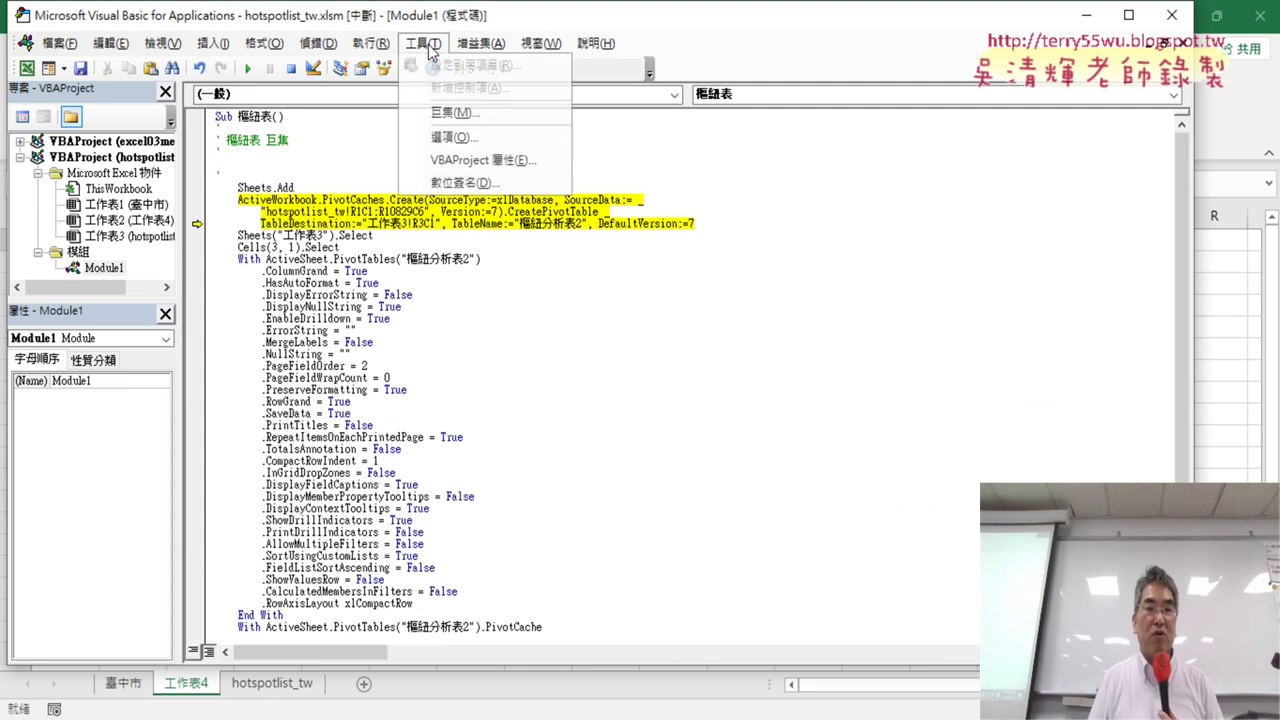
left_click(472, 137)
left_click(545, 175)
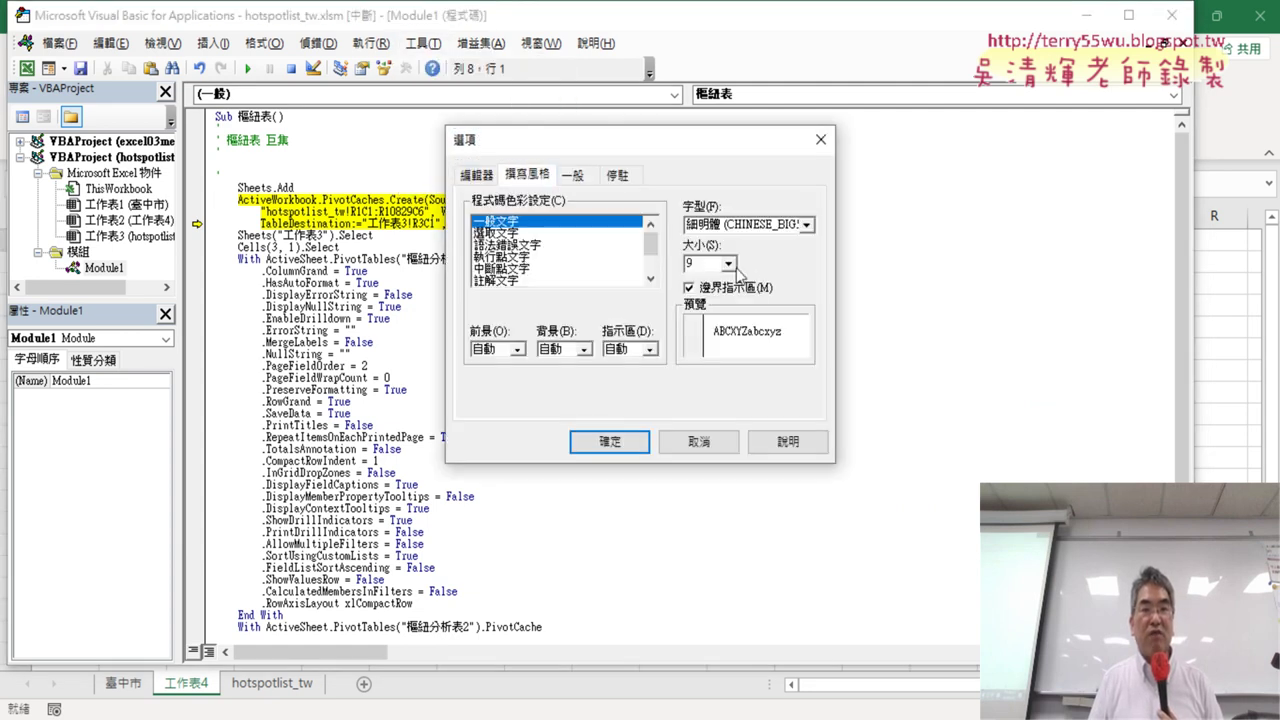
left_click(729, 263)
left_click(714, 322)
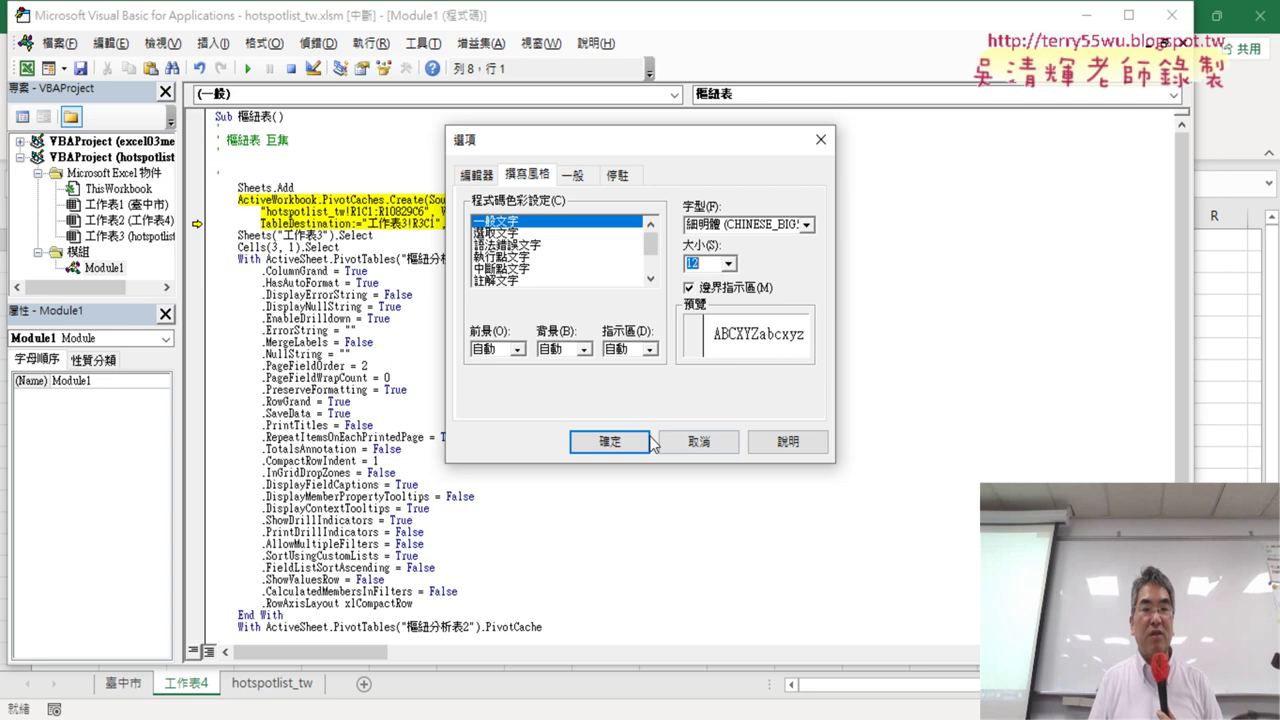
left_click(644, 440)
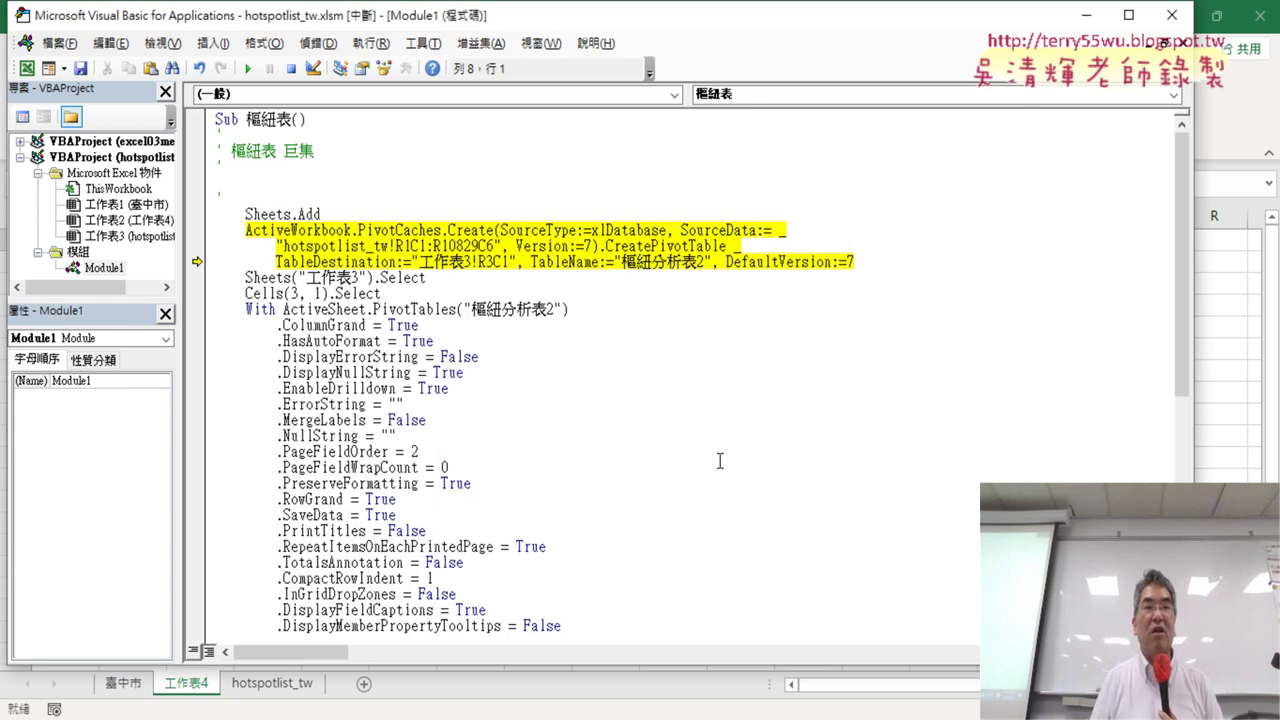
Step: Shrink and reposition the VBA editor window so the worksheet shows beside the code
mouse_move(14, 8)
left_mouse_down()
mouse_move(208, 62)
mouse_move(145, 36)
left_mouse_up()
mouse_move(234, 62)
left_mouse_down()
mouse_move(295, 62)
mouse_move(243, 40)
left_mouse_up()
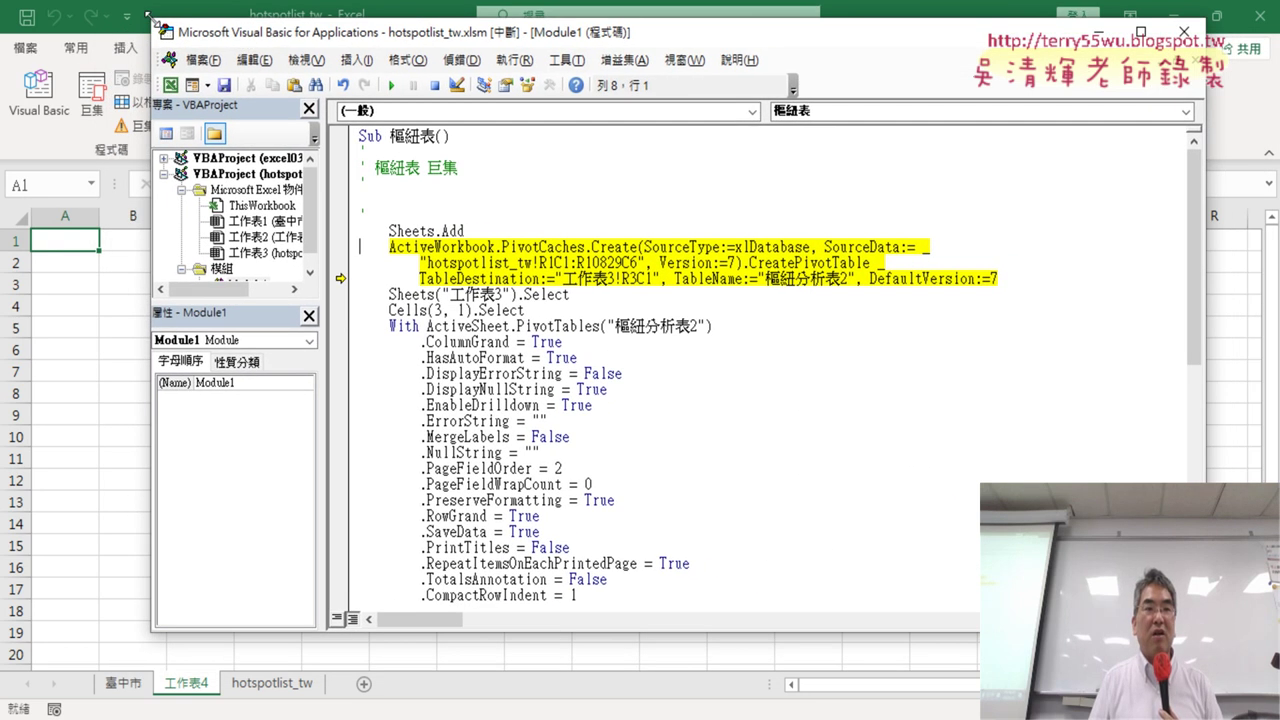
left_click_drag(147, 15, 203, 56)
left_click_drag(366, 84, 373, 69)
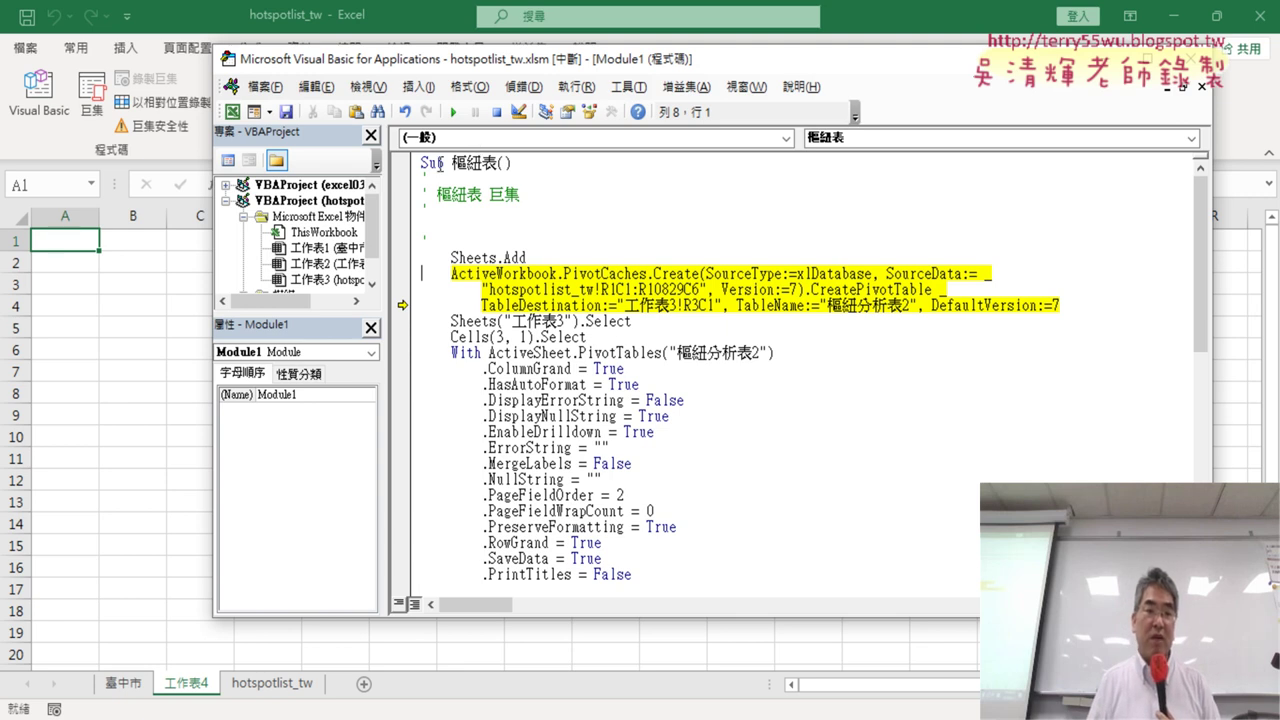
Step: Delete the recorded comment lines and blank line under Sub 樞紐表()
left_click_drag(425, 245, 414, 181)
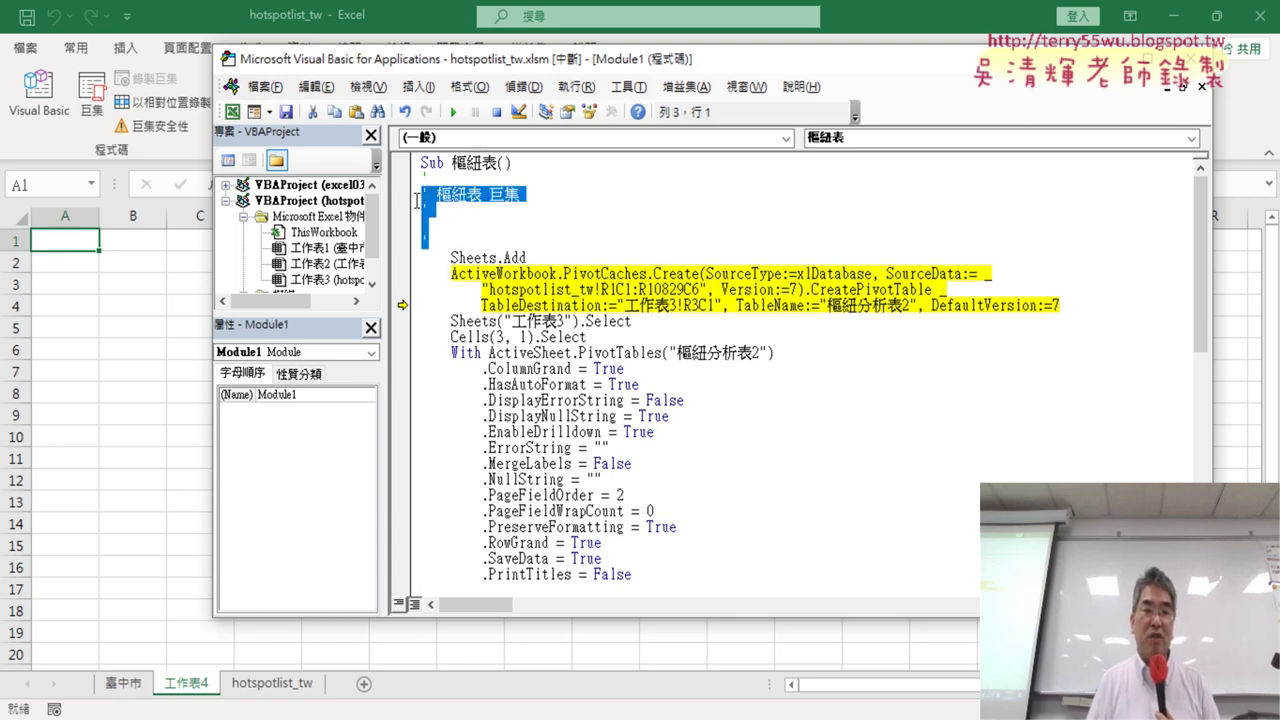
mouse_move(820, 273)
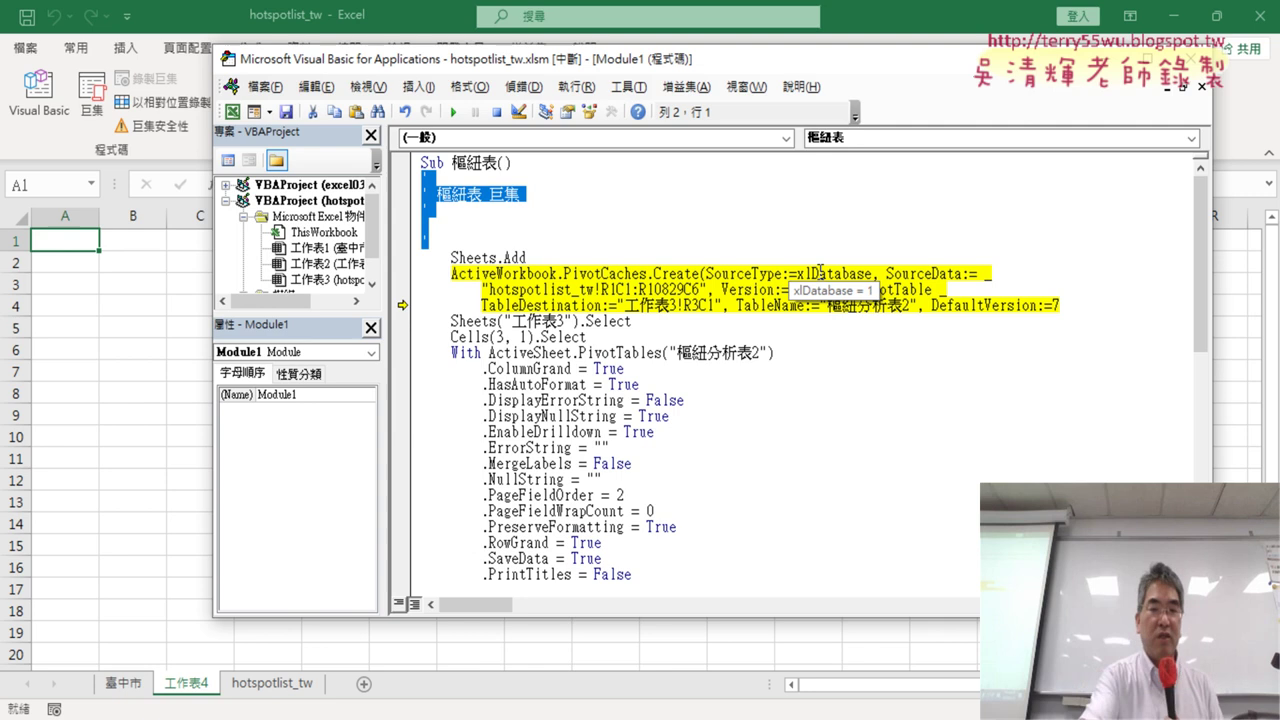
key("Delete")
key("Delete")
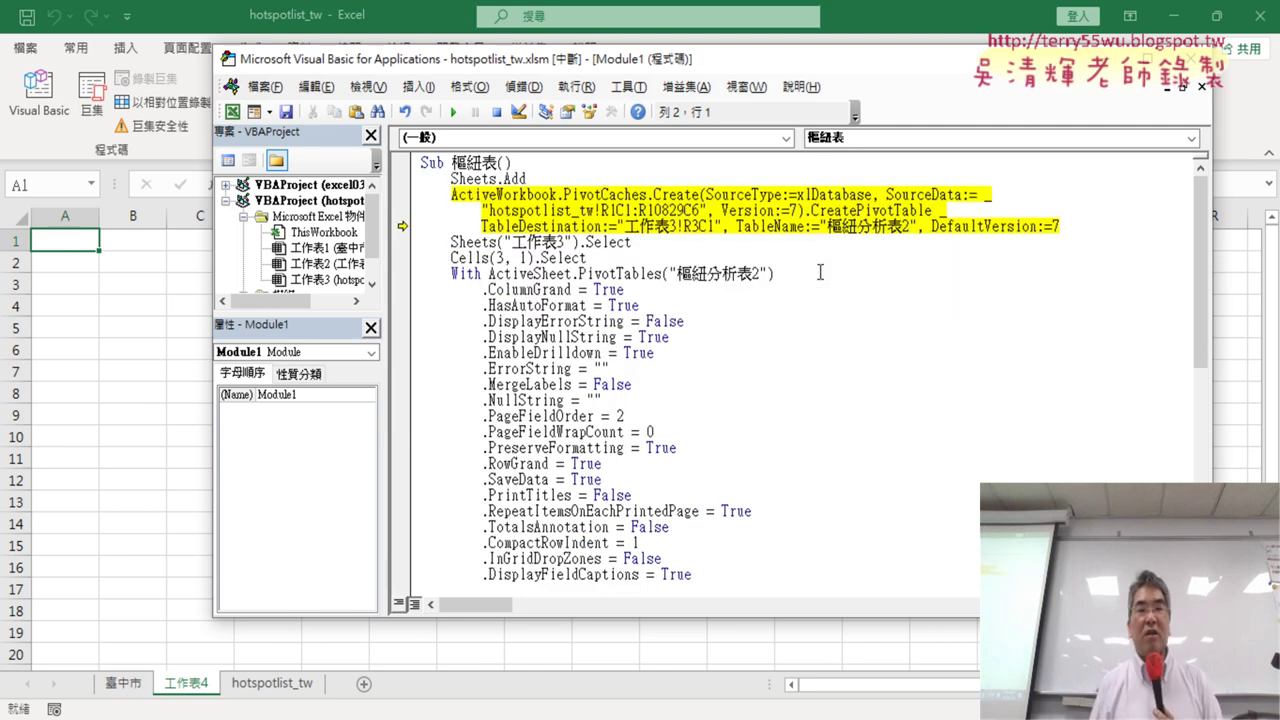
Step: Mark Sheets.Add, the 工作表4 tab and 工作表3 in TableDestination in red, then clear the ink
left_click_drag(536, 182, 474, 180)
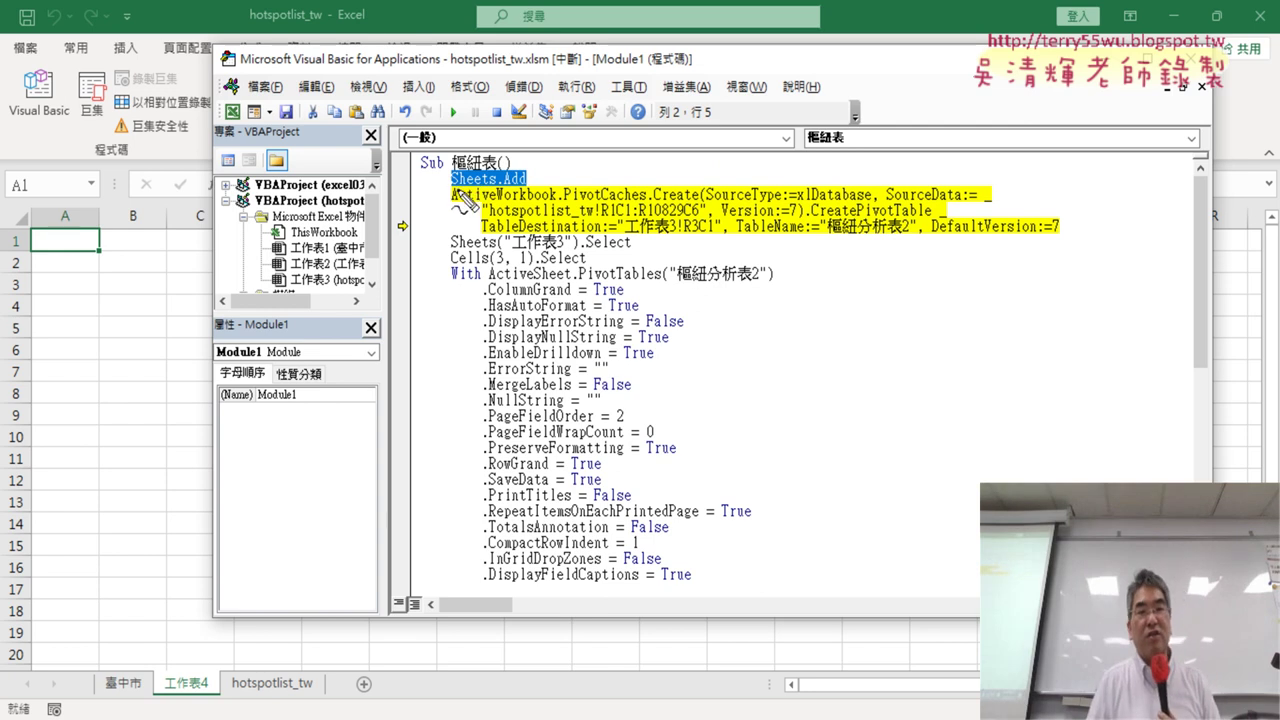
mouse_move(520, 187)
left_mouse_down()
mouse_move(450, 190)
mouse_move(302, 250)
mouse_move(208, 648)
mouse_move(236, 630)
left_mouse_up()
left_click_drag(174, 697, 210, 696)
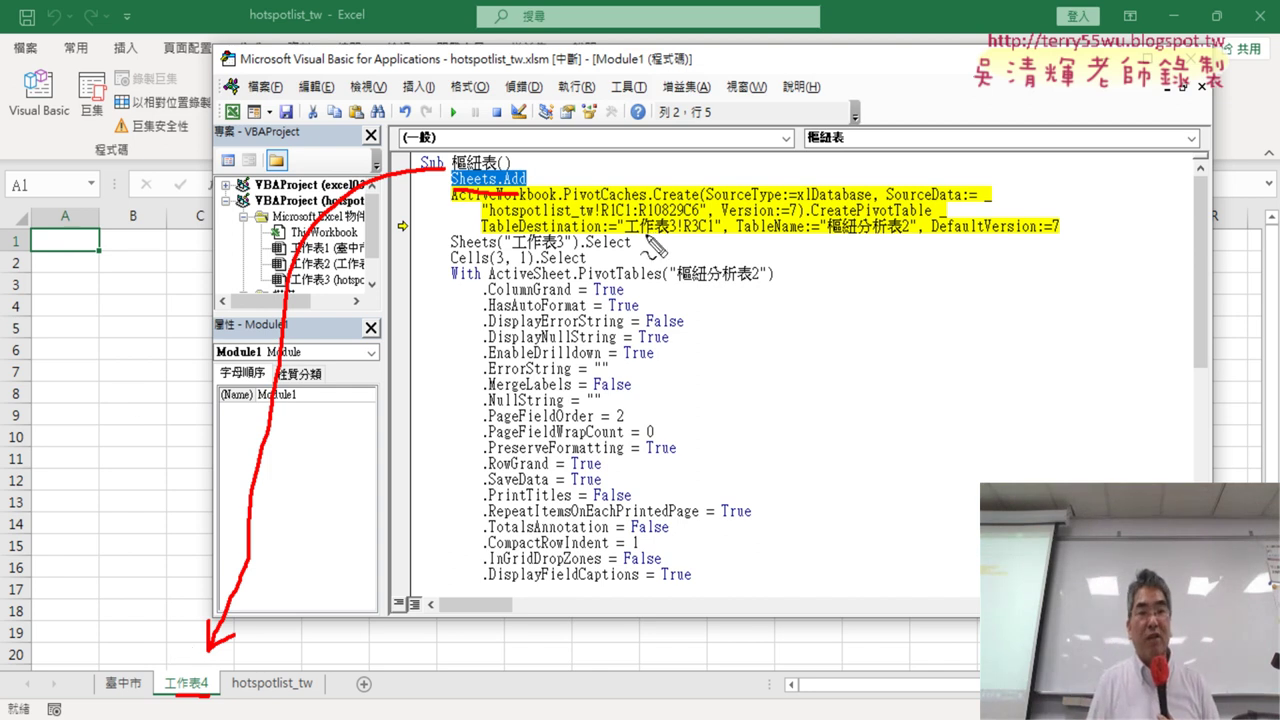
left_click_drag(640, 237, 688, 234)
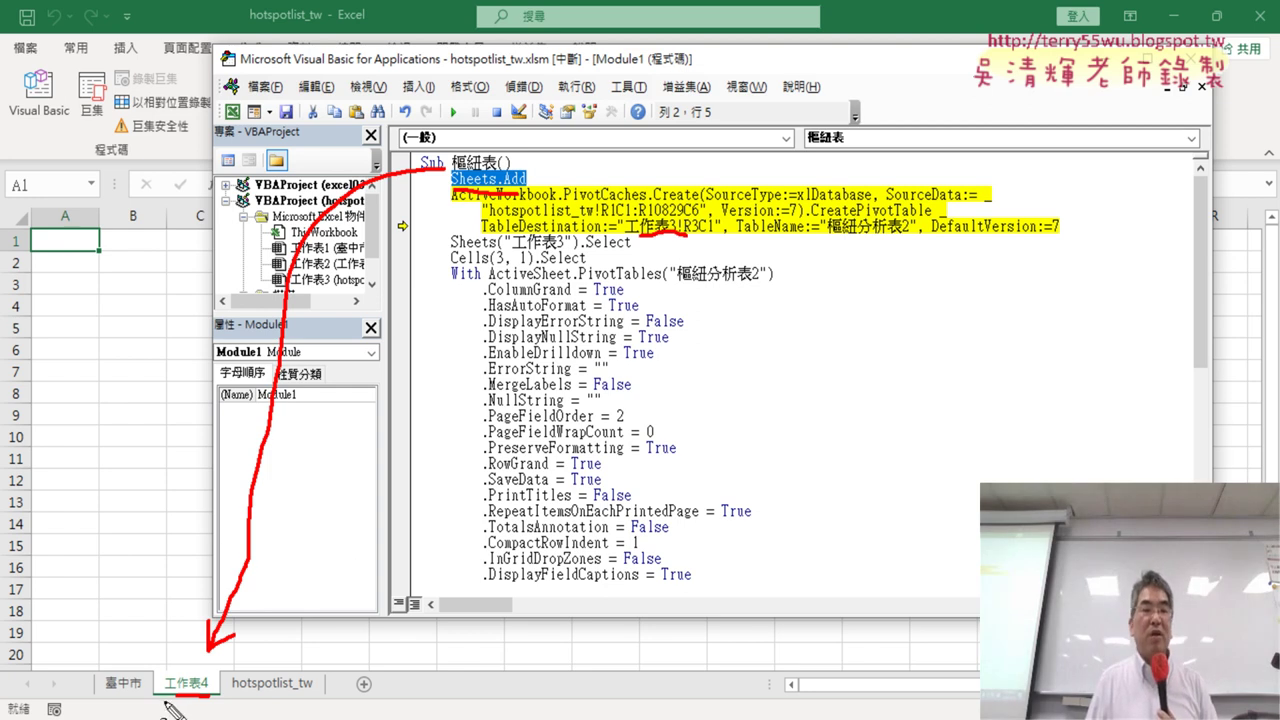
mouse_move(170, 708)
left_mouse_down()
mouse_move(215, 672)
mouse_move(236, 695)
mouse_move(182, 702)
left_mouse_up()
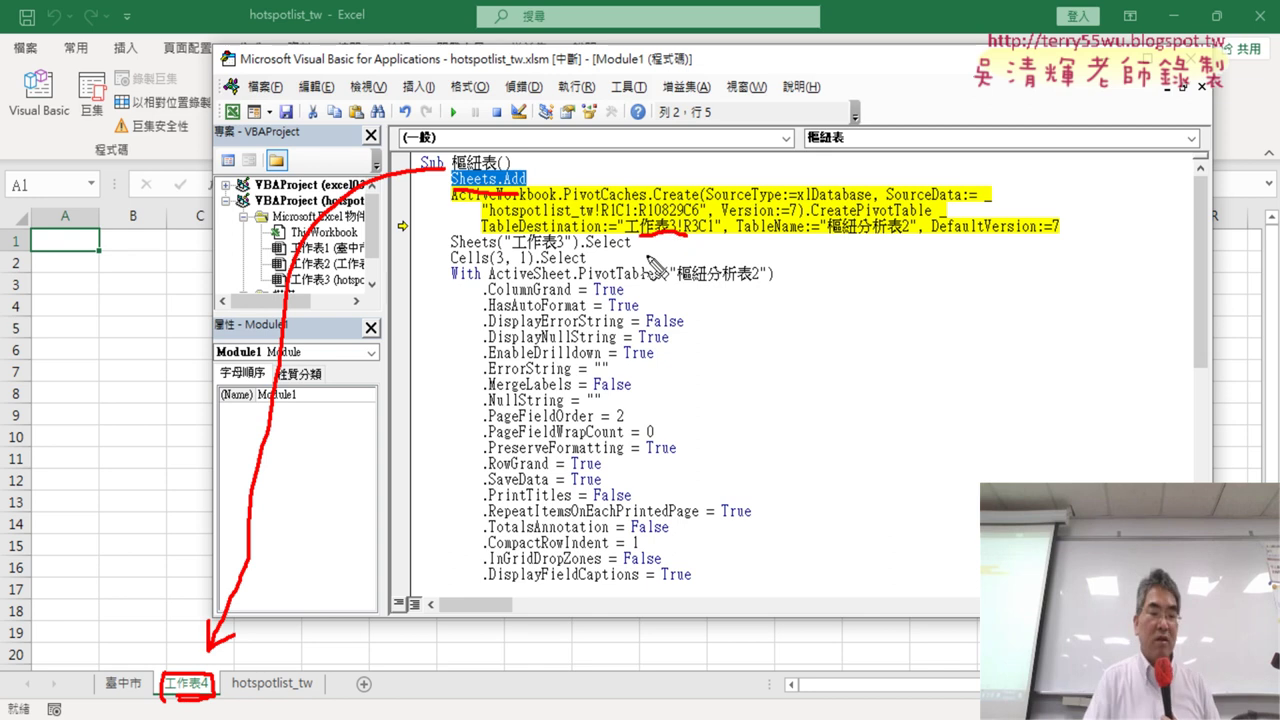
key("Escape")
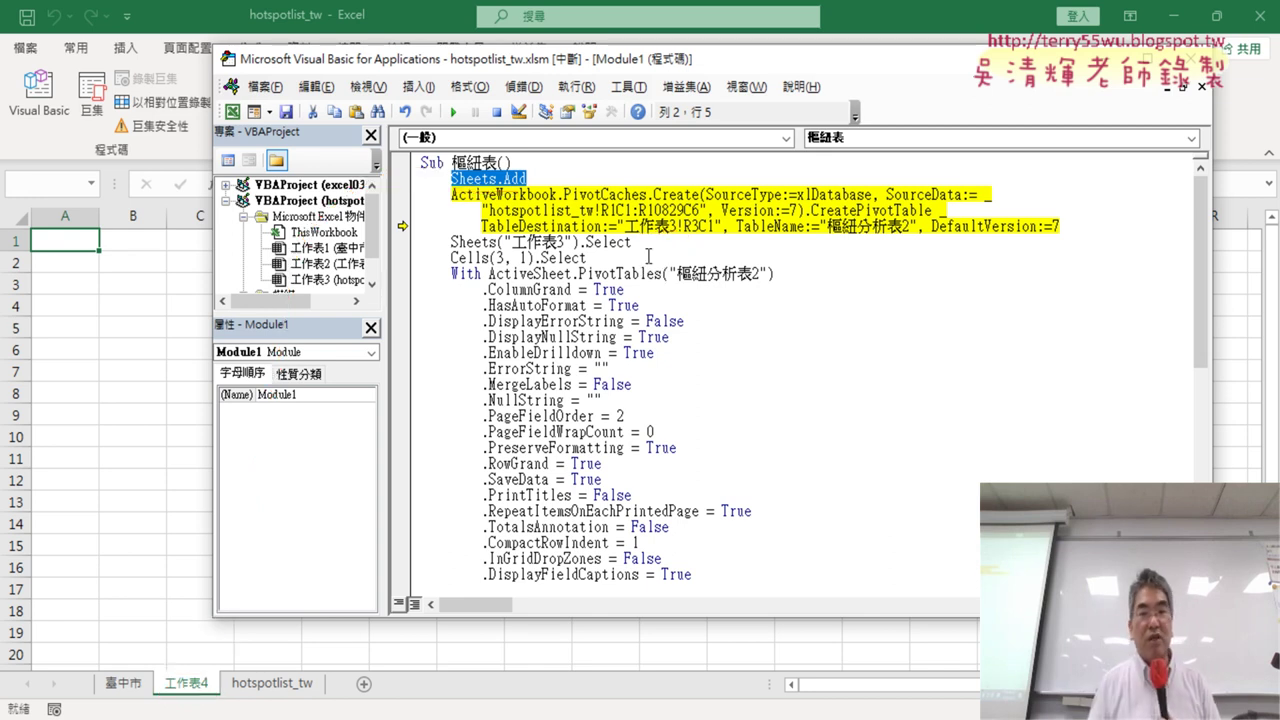
Step: Delete the 工作表3! reference so TableDestination reads just R3C1
left_click_drag(624, 226, 680, 226)
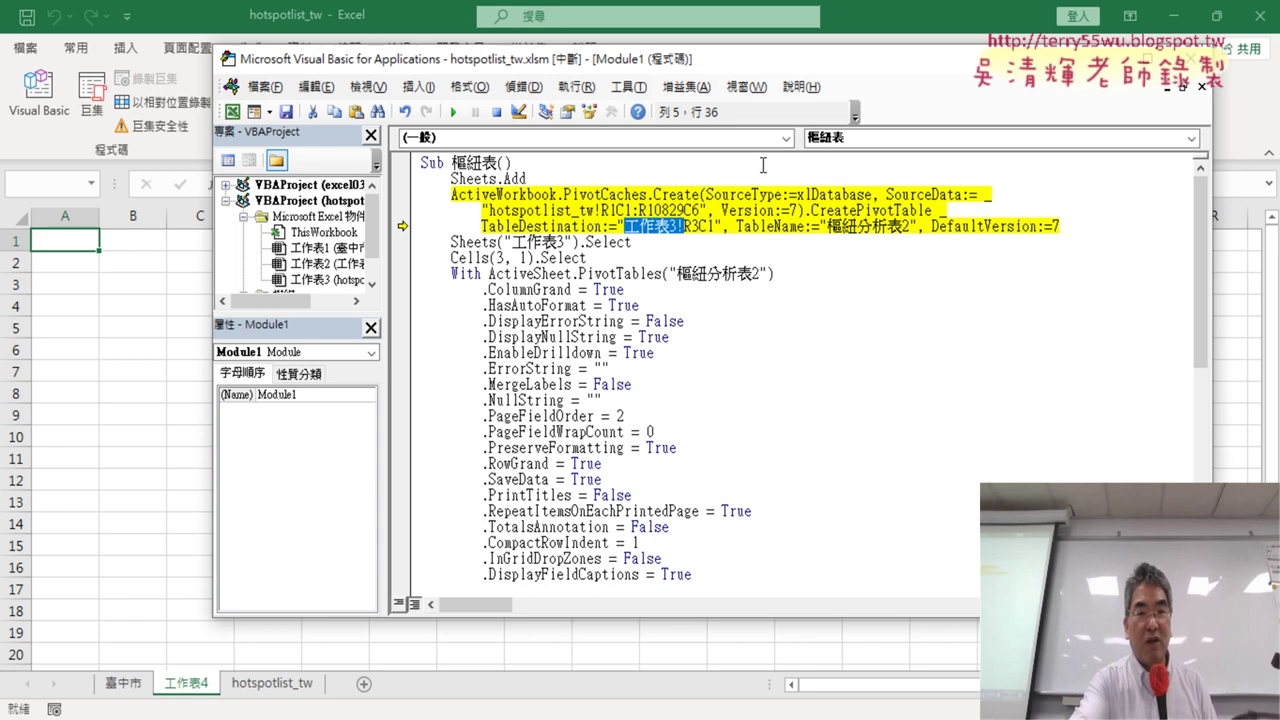
key("Delete")
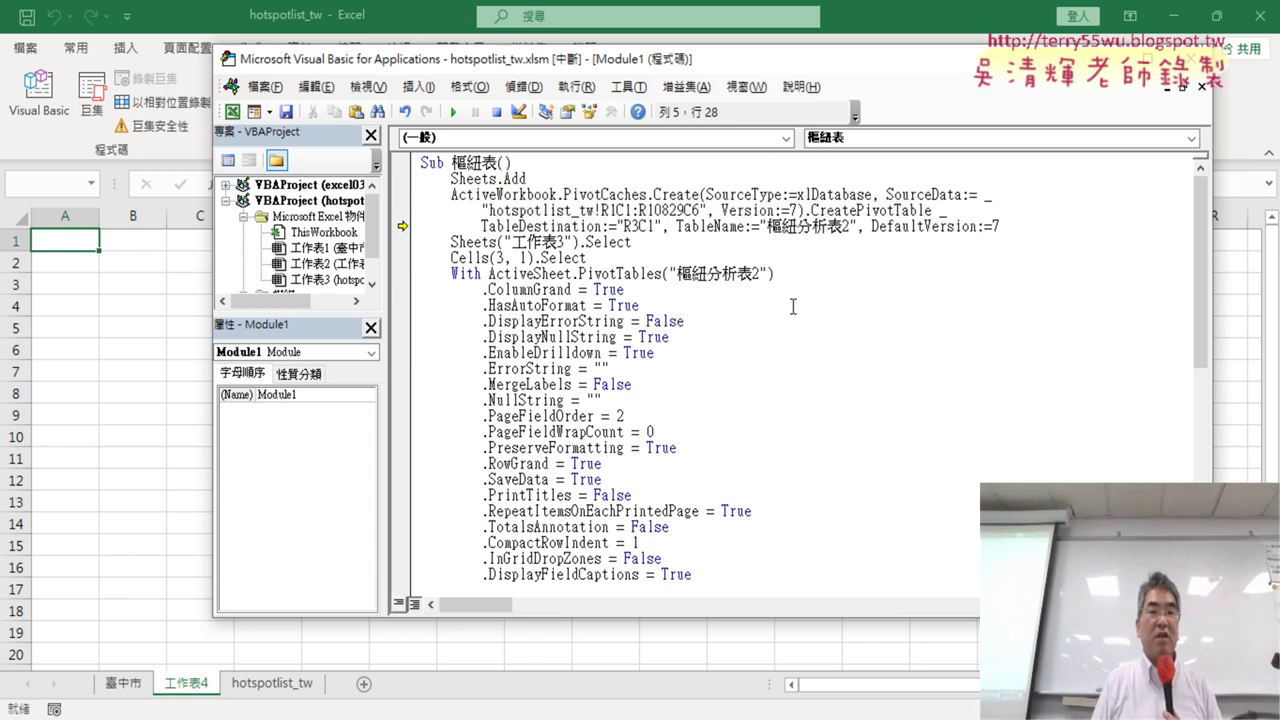
key("F8")
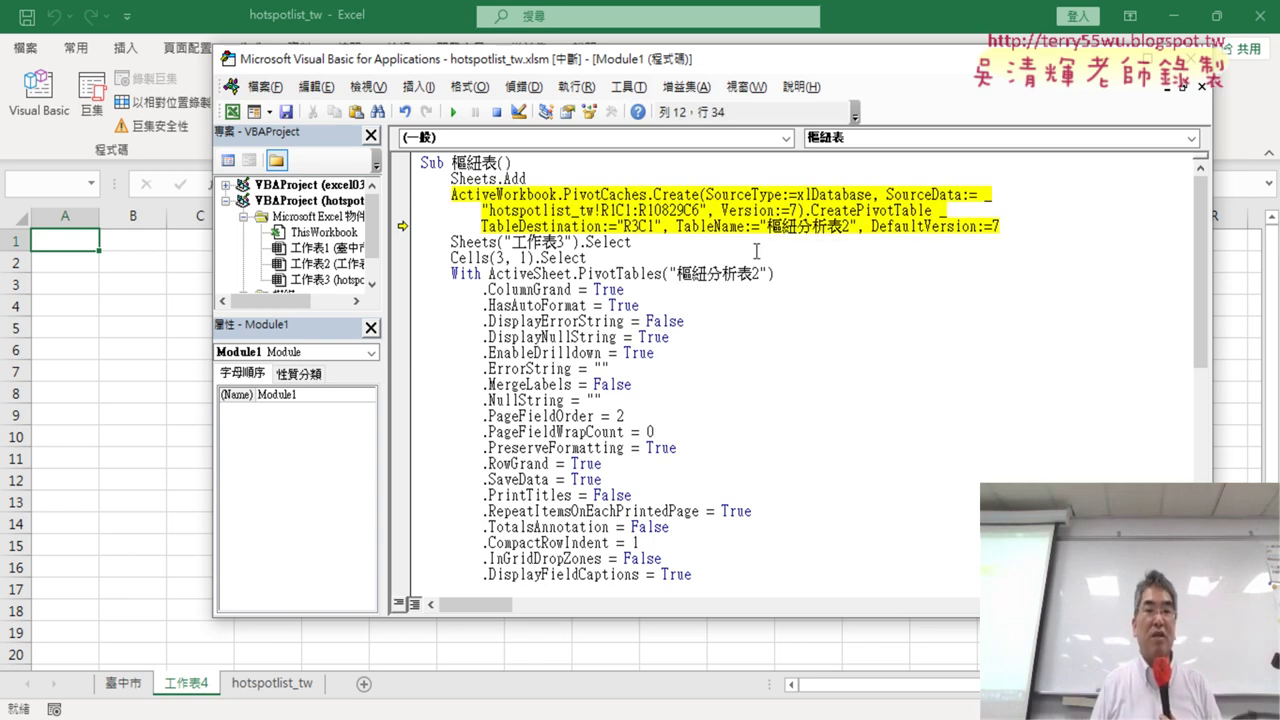
left_click(522, 87)
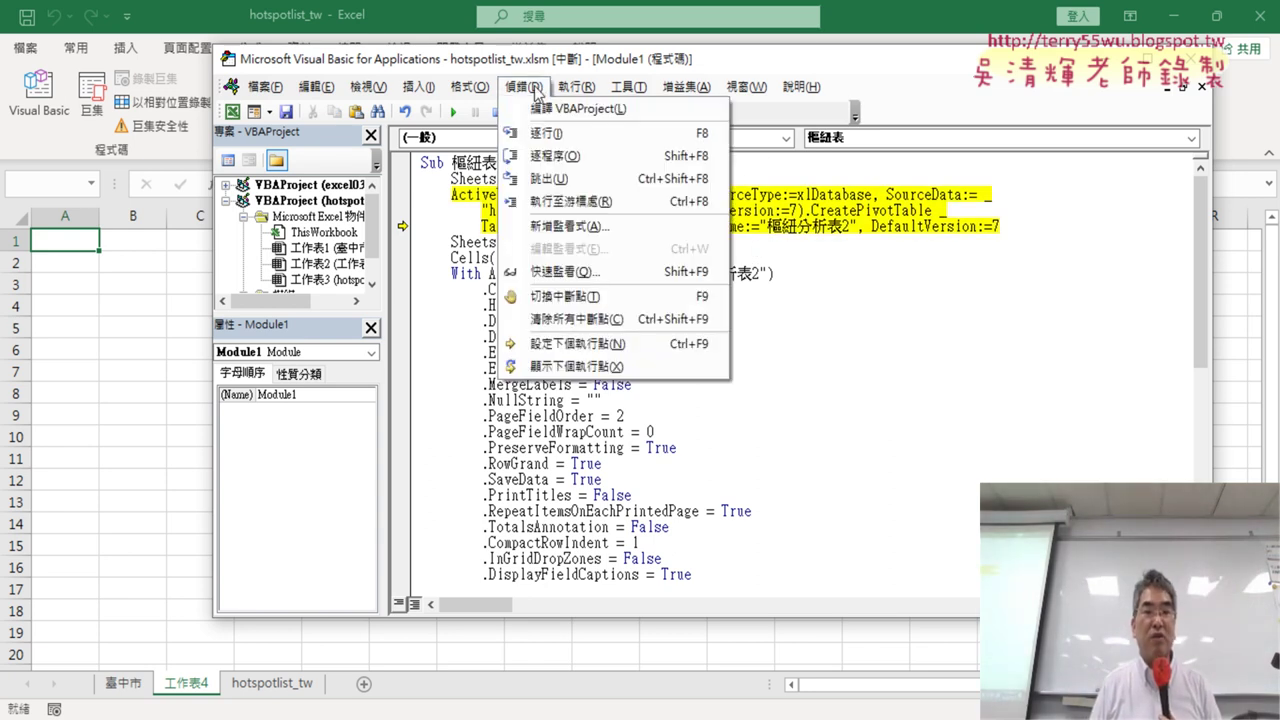
Step: Step through the pivot-cache line, then delete the Sheets("工作表3").Select and Cells(3, 1).Select lines
left_click(644, 135)
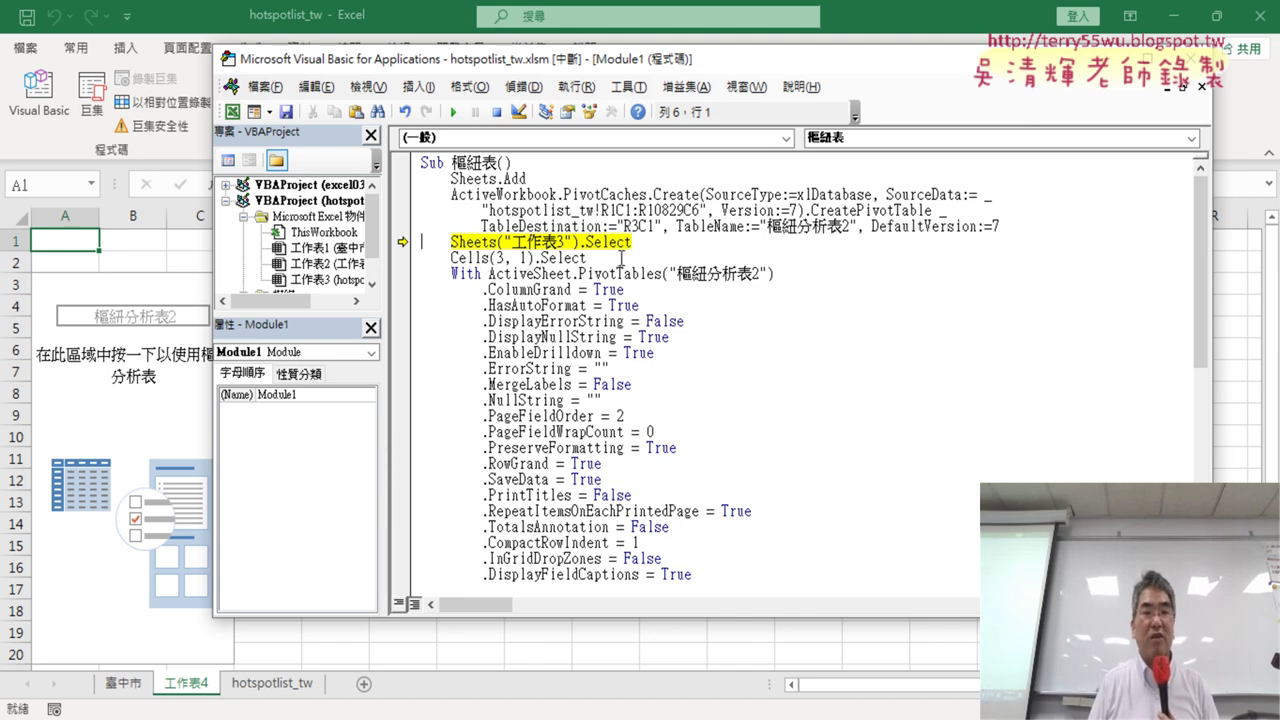
left_click_drag(621, 258, 420, 242)
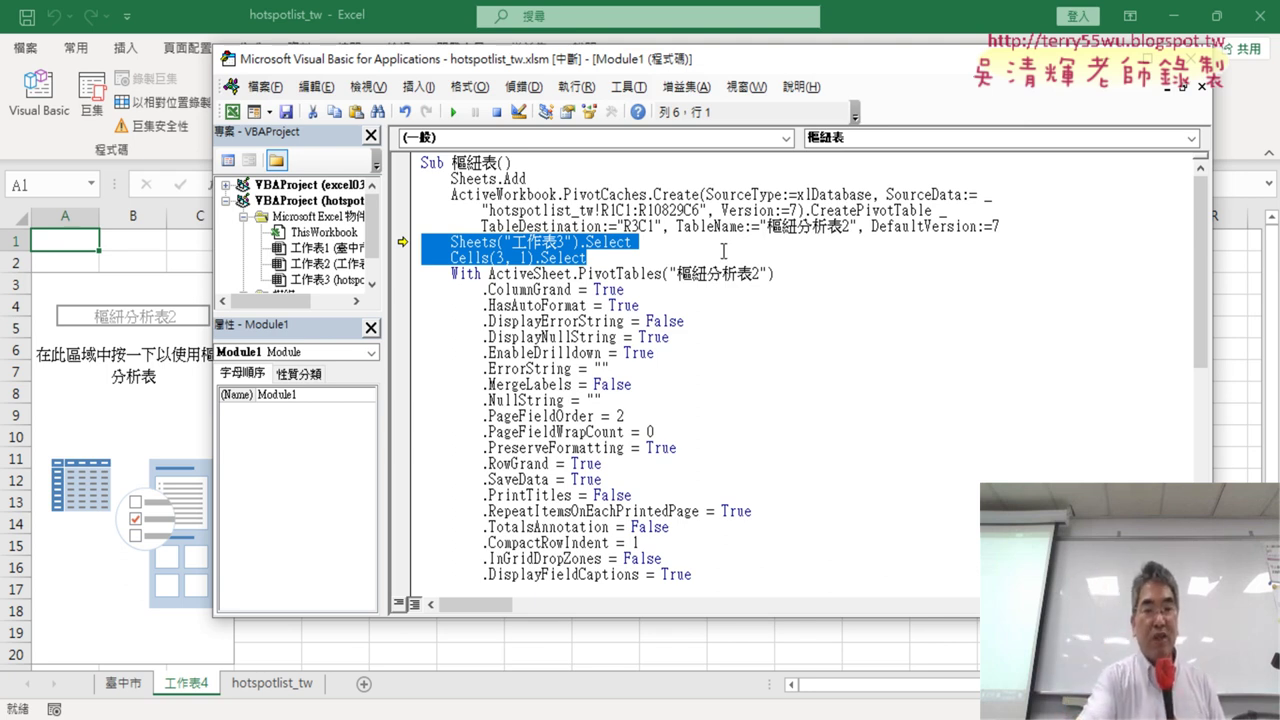
key("Delete")
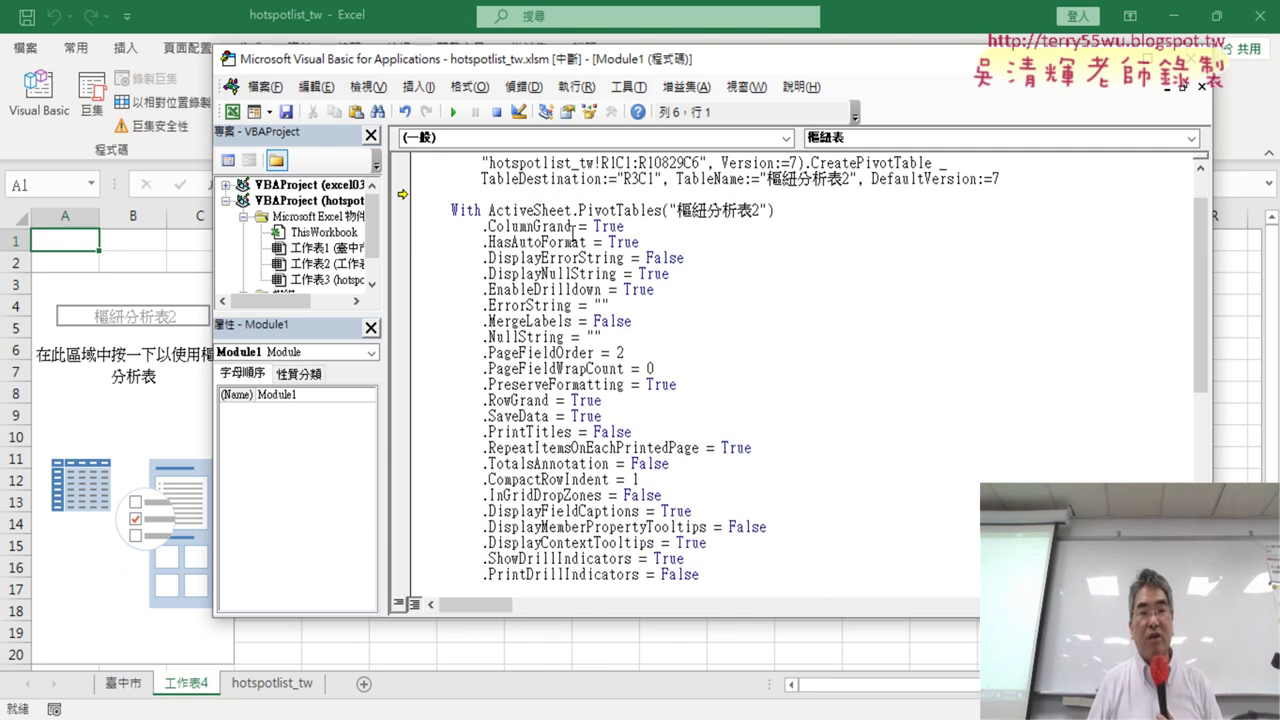
Step: Step execution to the With block of 樞紐分析表2 display settings and select the whole block
key("F8")
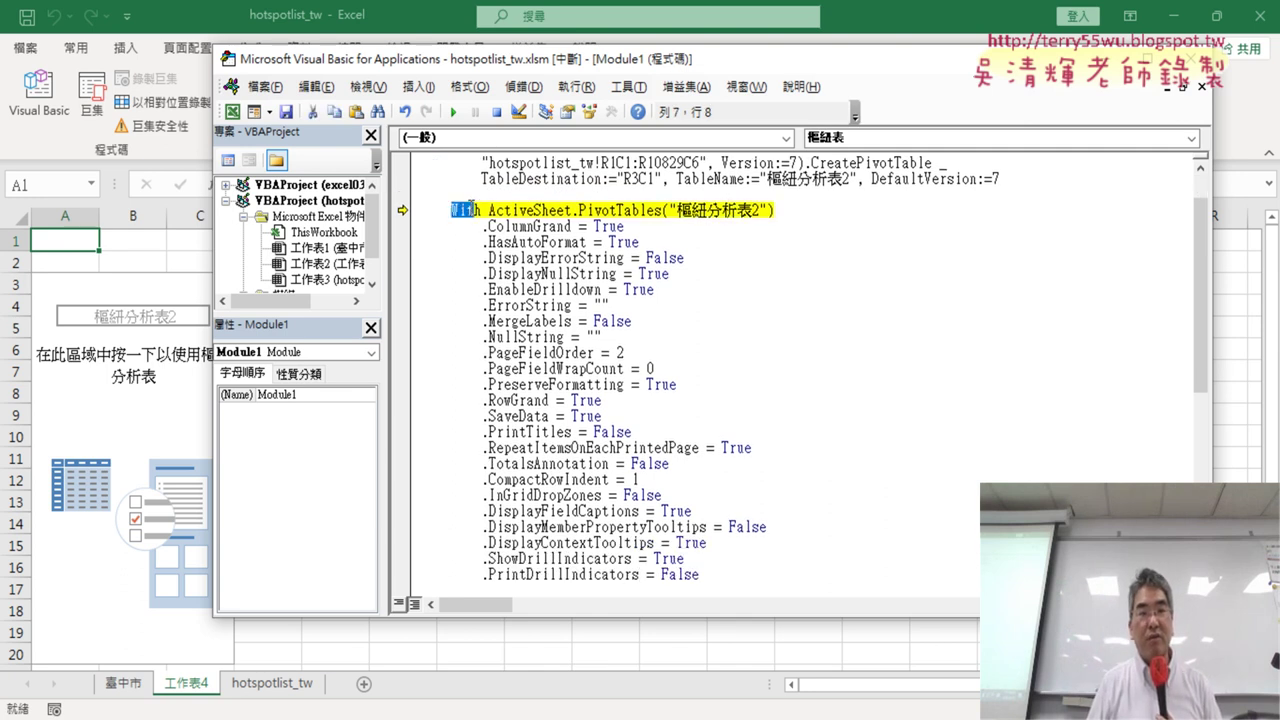
scroll(485, 208, "down", 1)
scroll(555, 305, "down", 3)
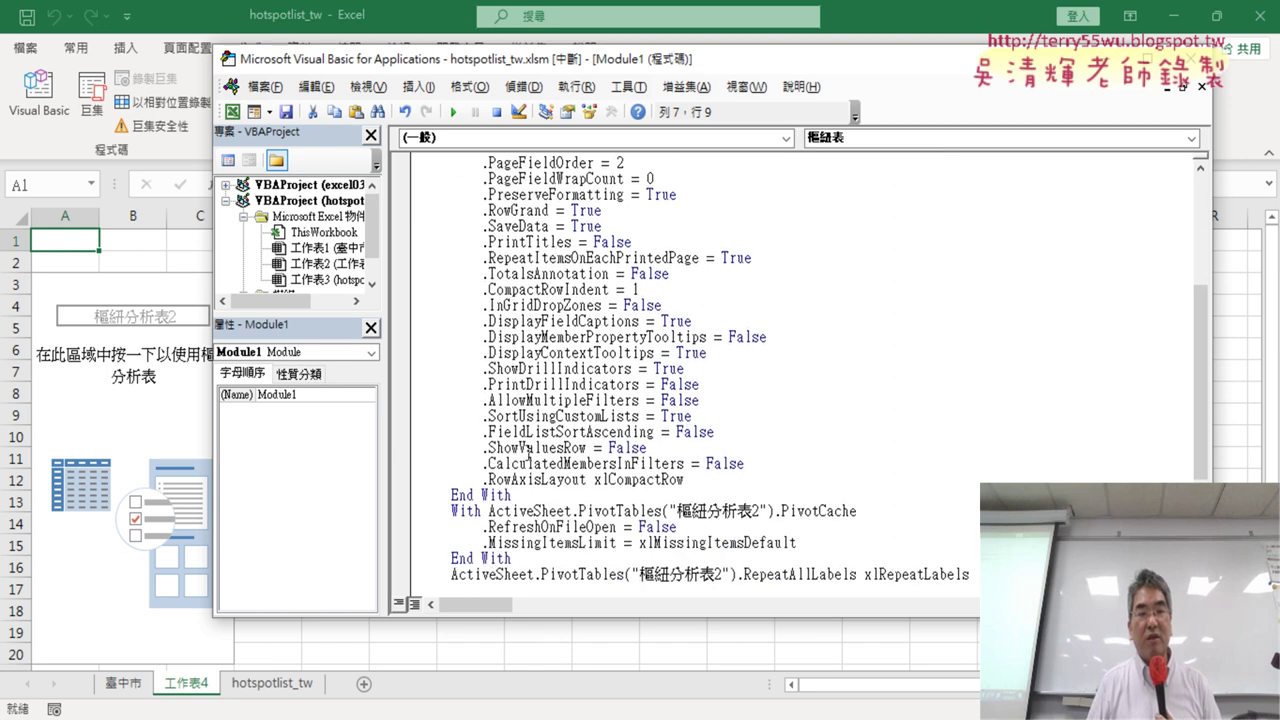
mouse_move(517, 494)
left_mouse_down()
mouse_move(393, 307)
mouse_move(393, 257)
left_mouse_up()
scroll(762, 334, "down", 1)
scroll(794, 322, "down", 3)
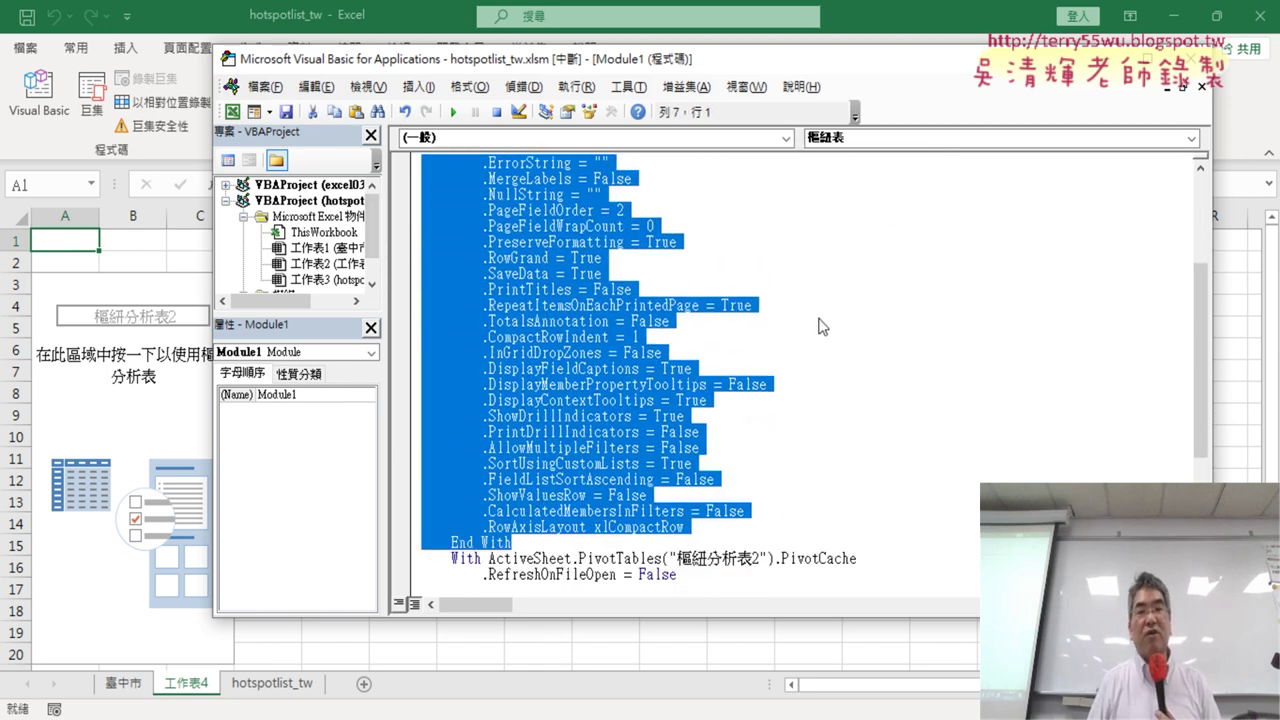
scroll(818, 326, "up", 4)
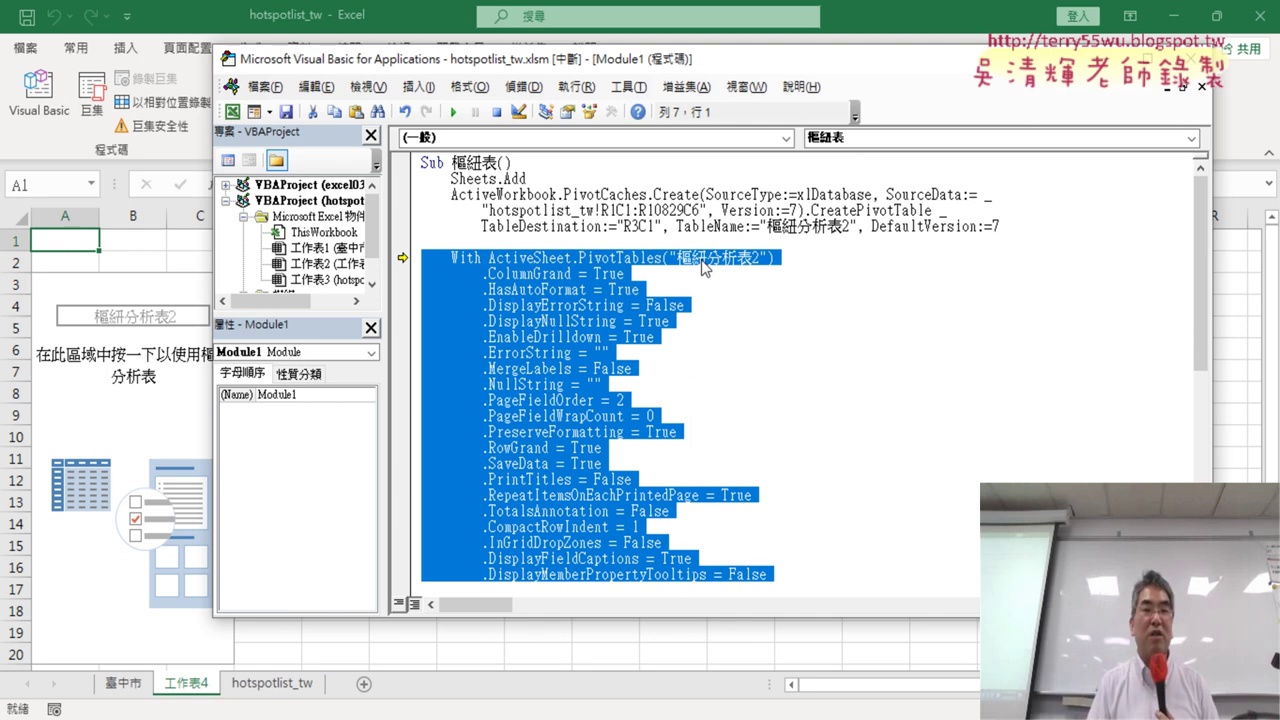
scroll(740, 330, "down", 2)
scroll(728, 335, "down", 3)
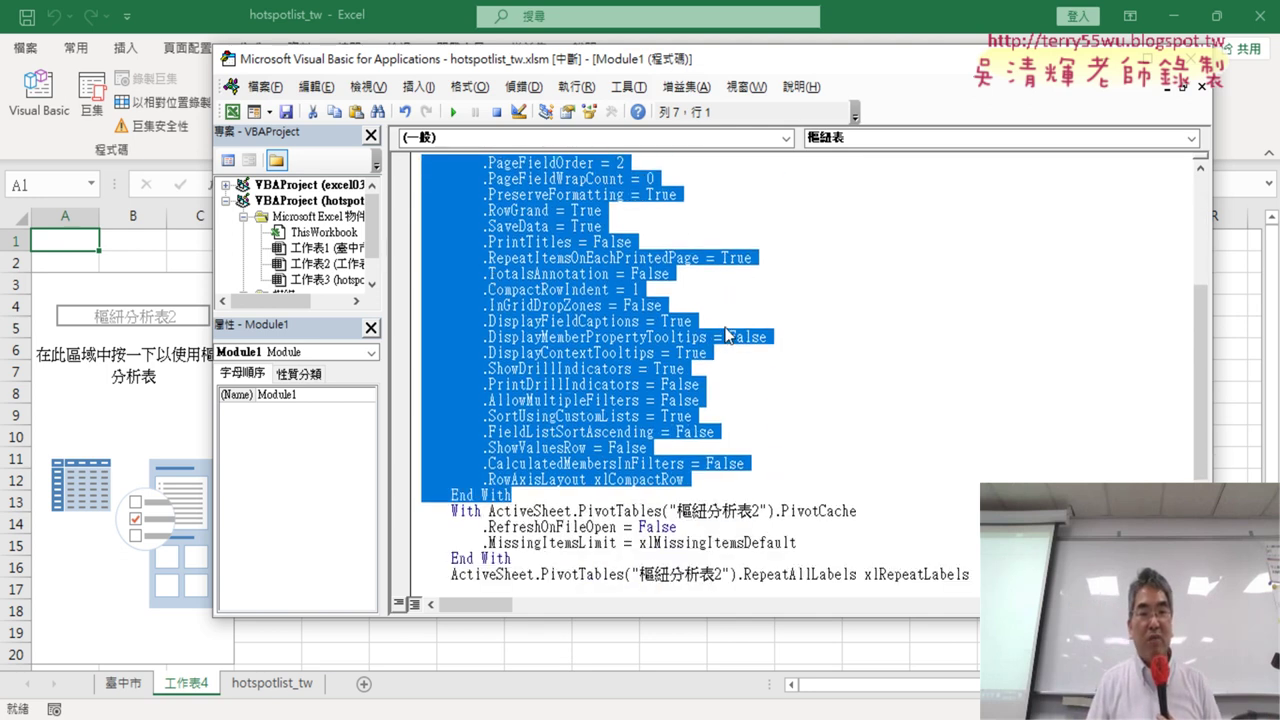
scroll(728, 335, "up", 3)
scroll(666, 324, "up", 4)
scroll(520, 295, "down", 5)
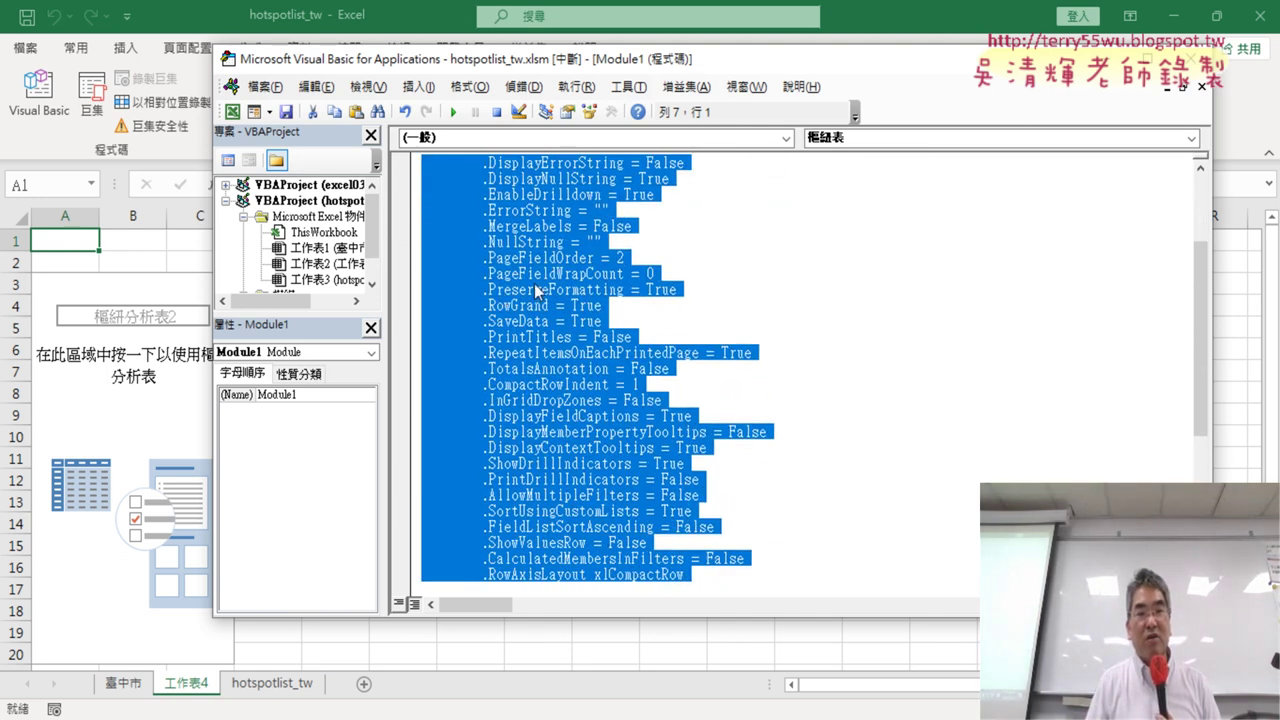
scroll(535, 290, "down", 2)
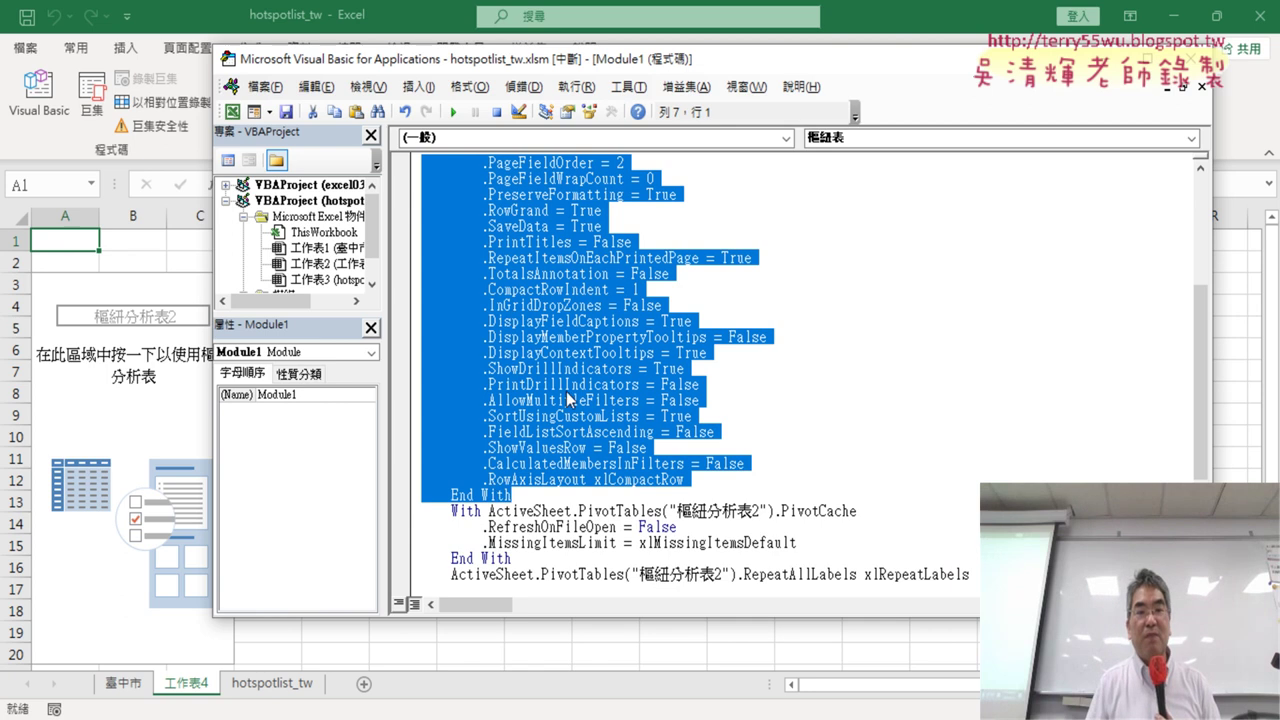
scroll(570, 395, "up", 5)
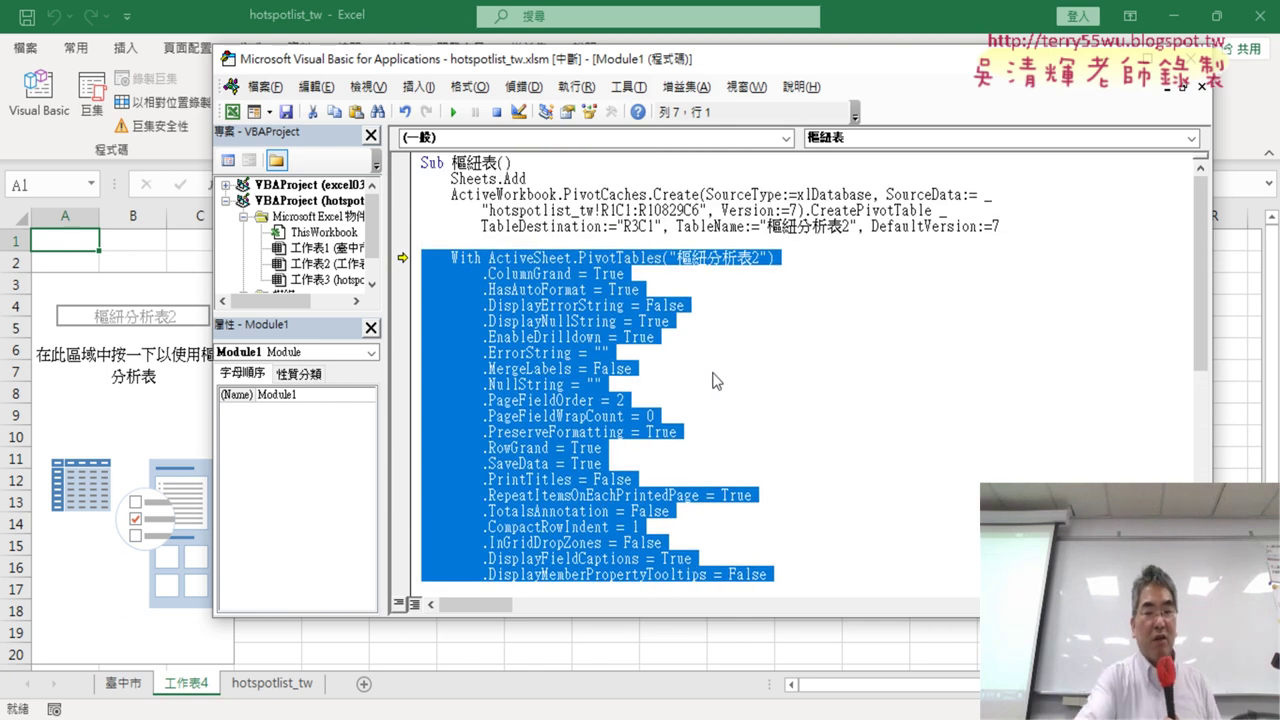
Step: Delete the With block, resetting the project, and remove the leftover blank line
key("Delete")
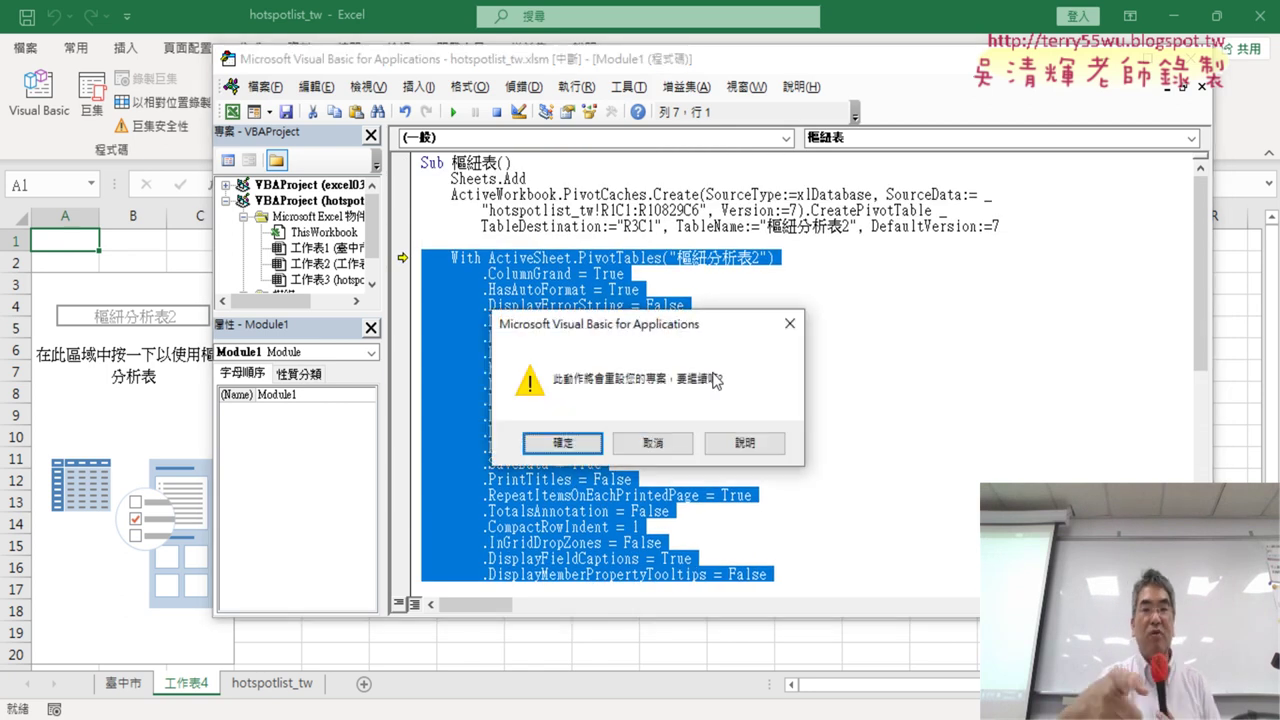
left_click(568, 445)
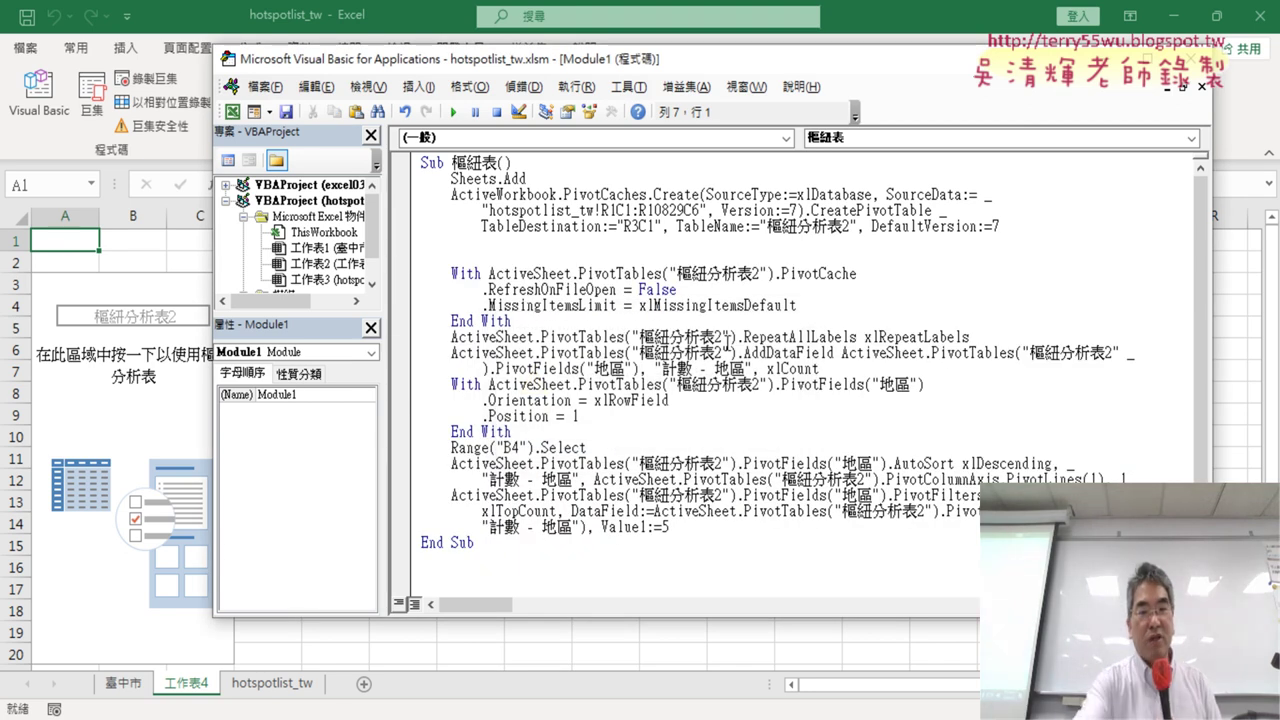
key("BackSpace")
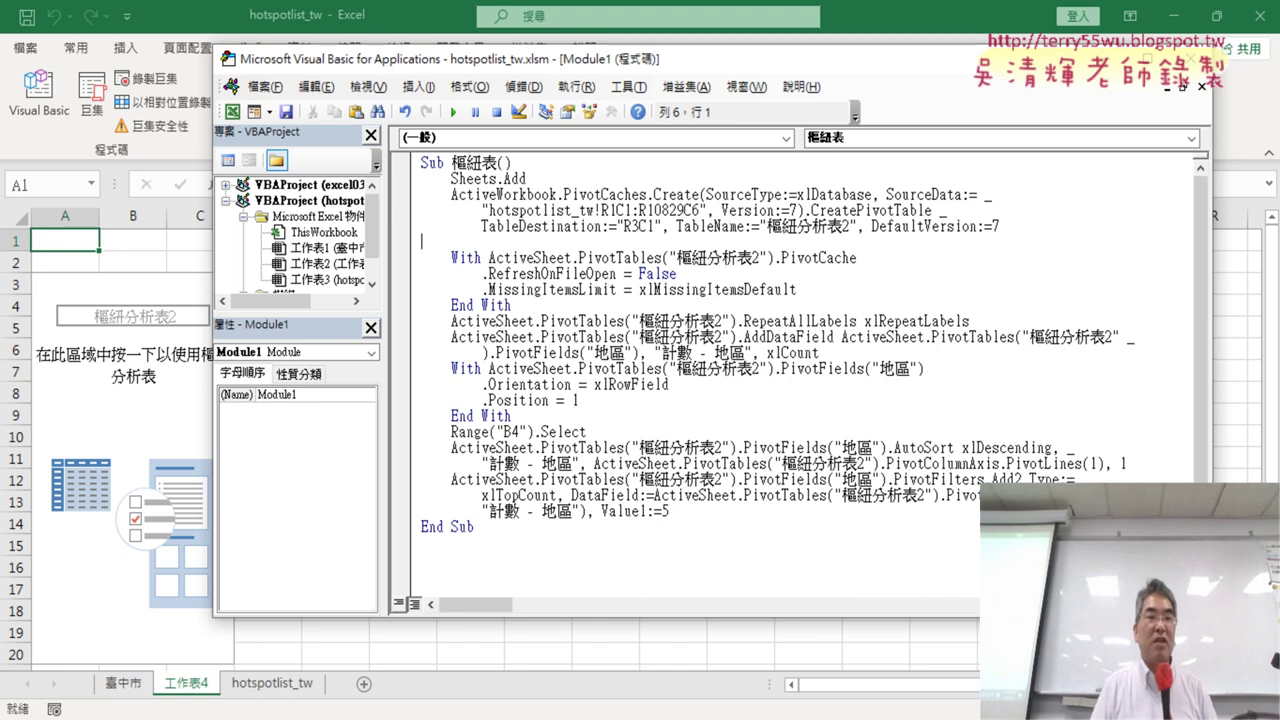
Step: Insert comment lines below the Sub 樞紐表() header and after the first End With
left_click(545, 163)
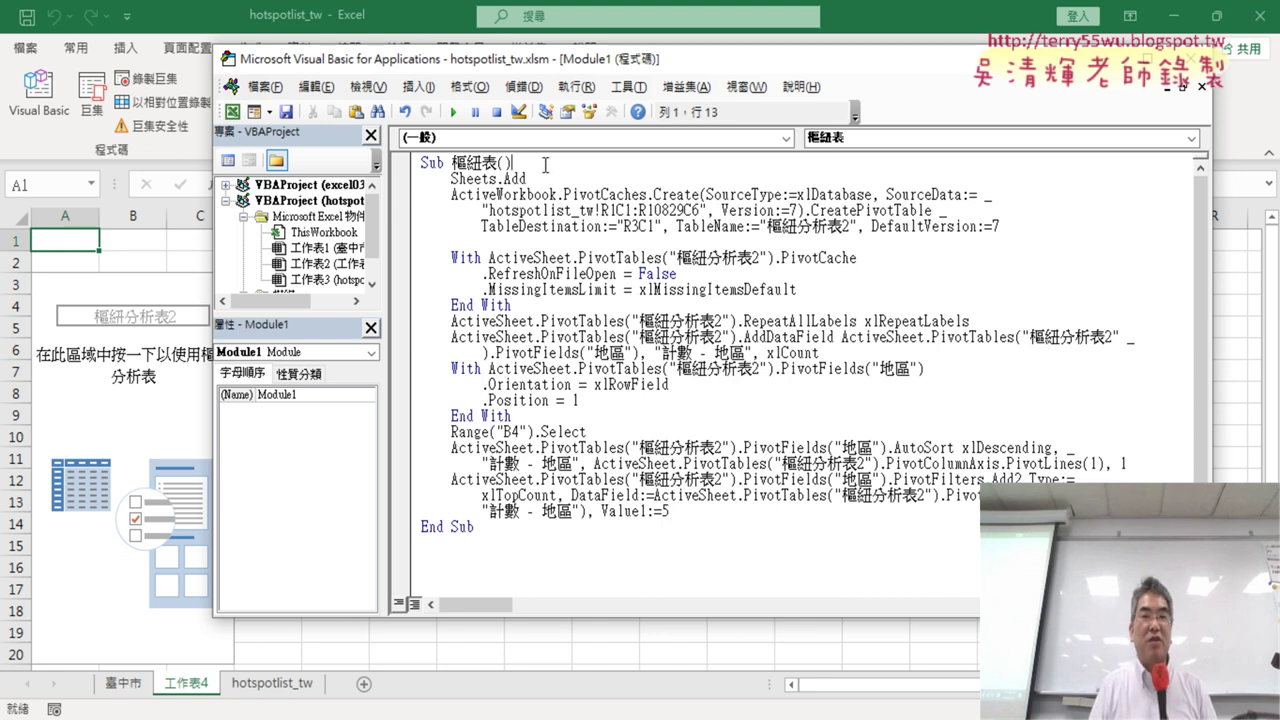
key("Return")
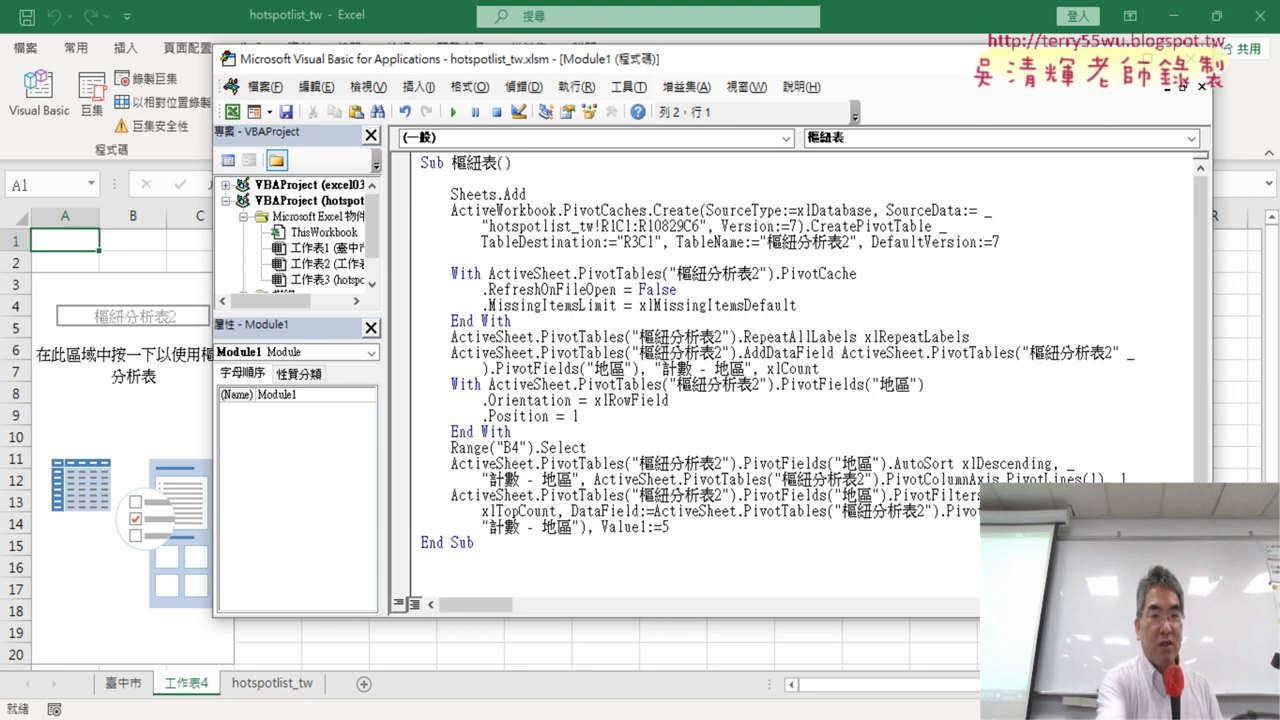
key("Tab")
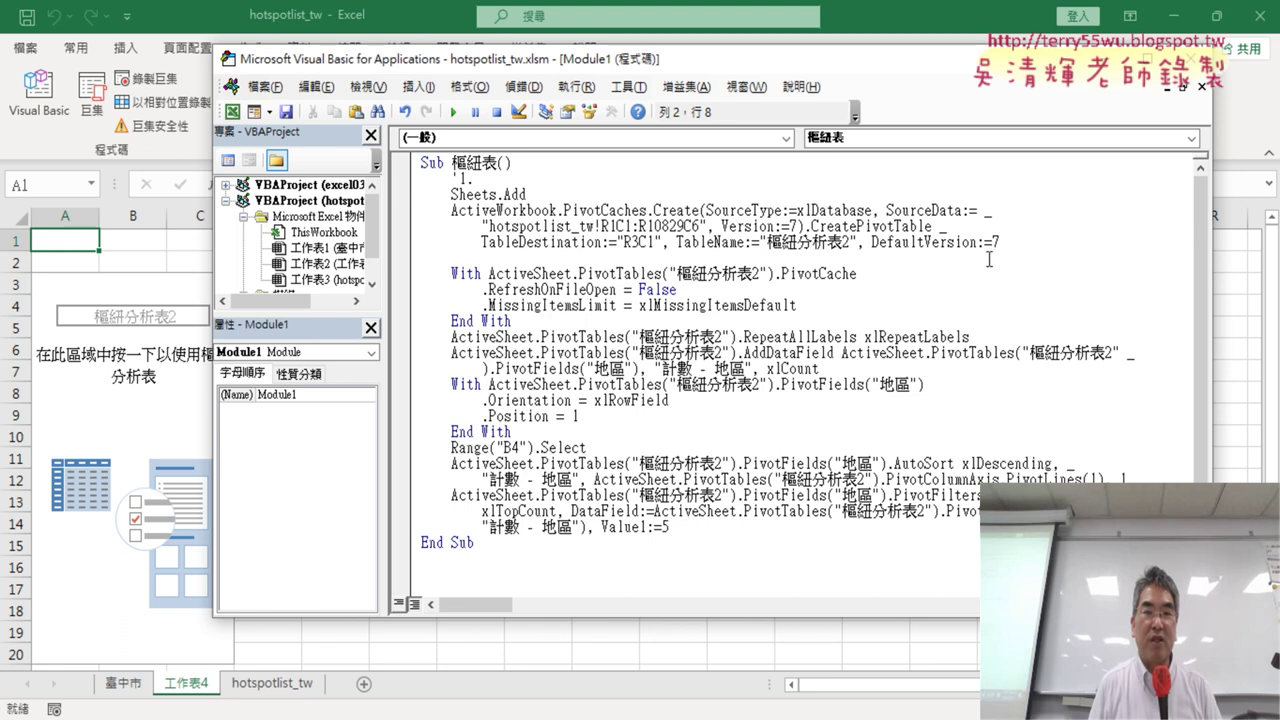
left_click_drag(1057, 249, 407, 187)
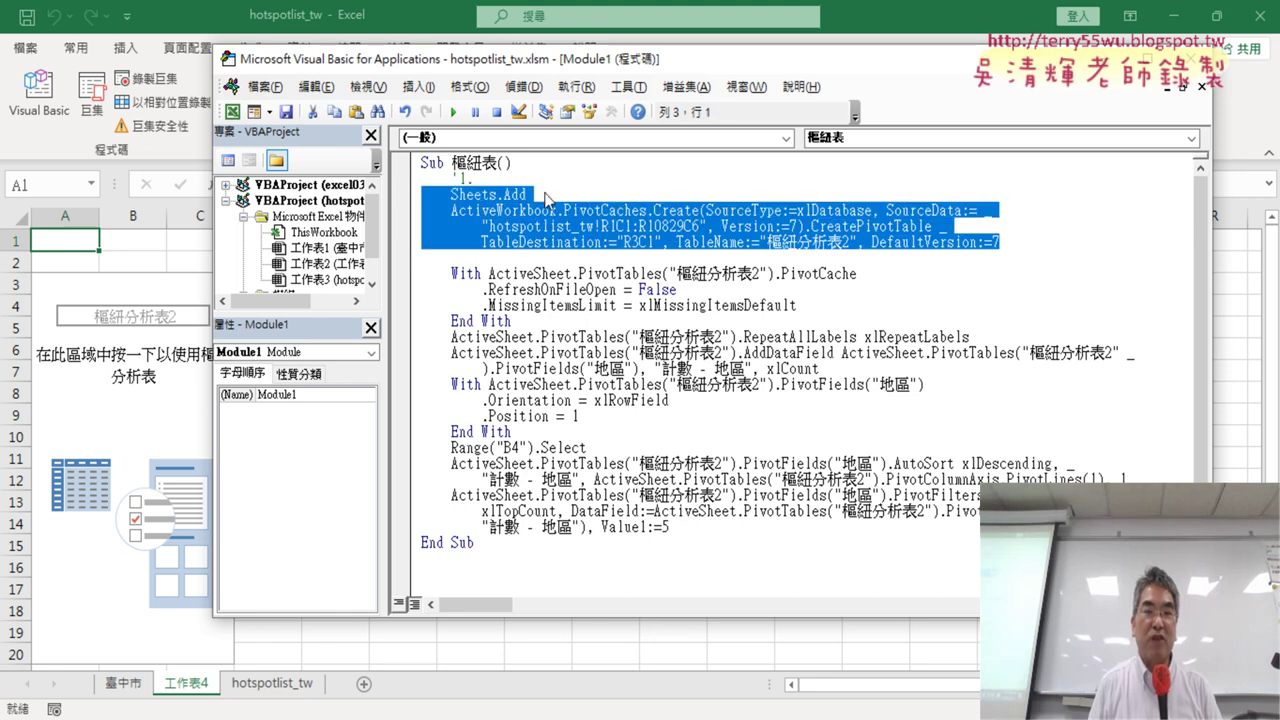
left_click(538, 321)
key("Return")
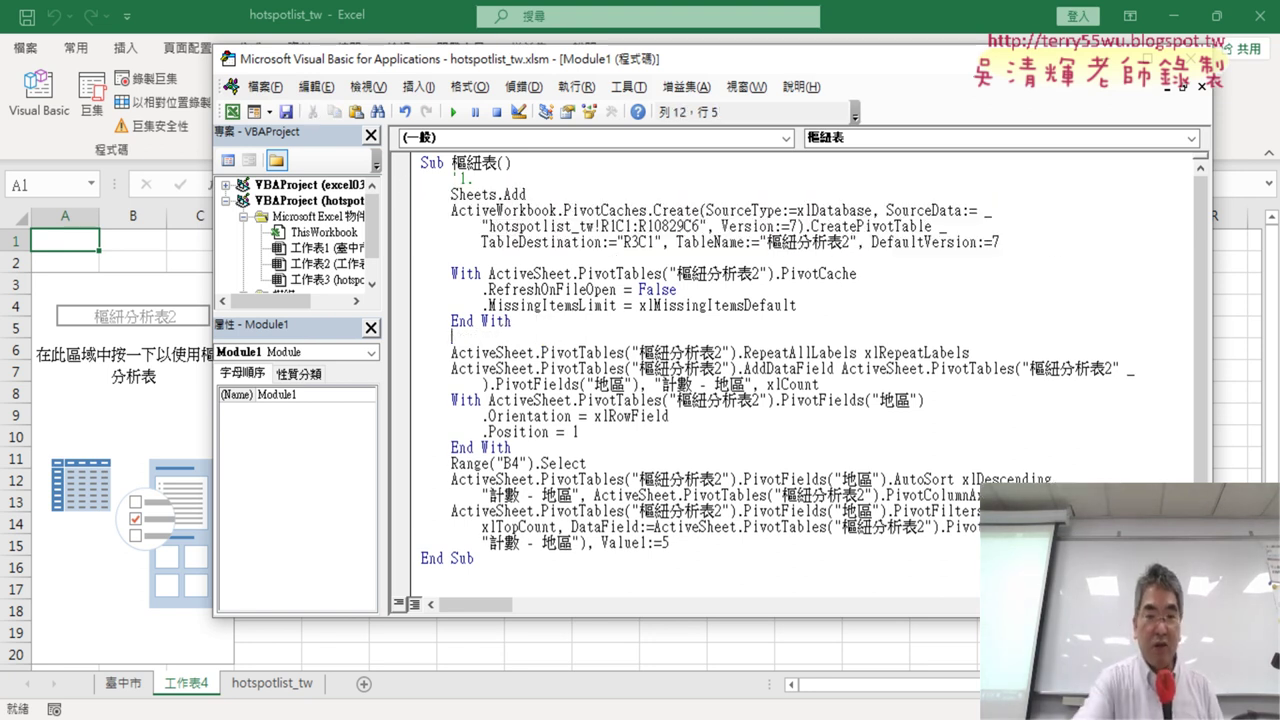
type("ㄊ")
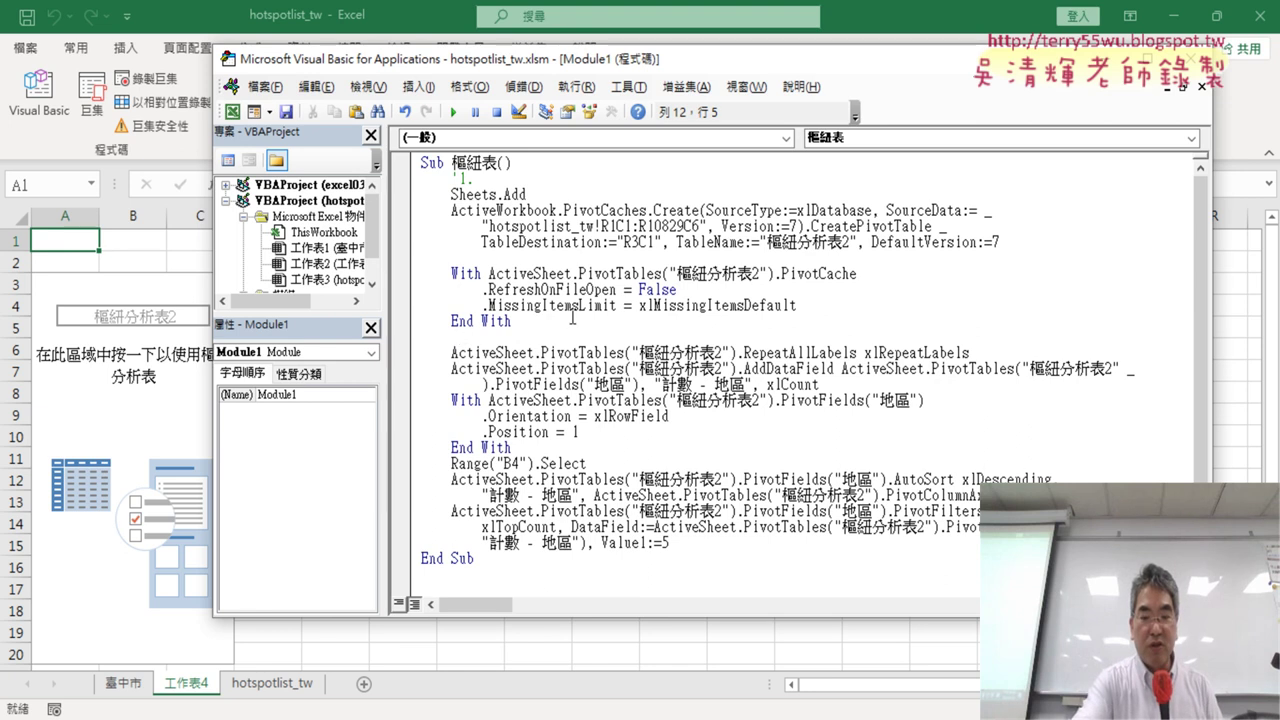
type(".")
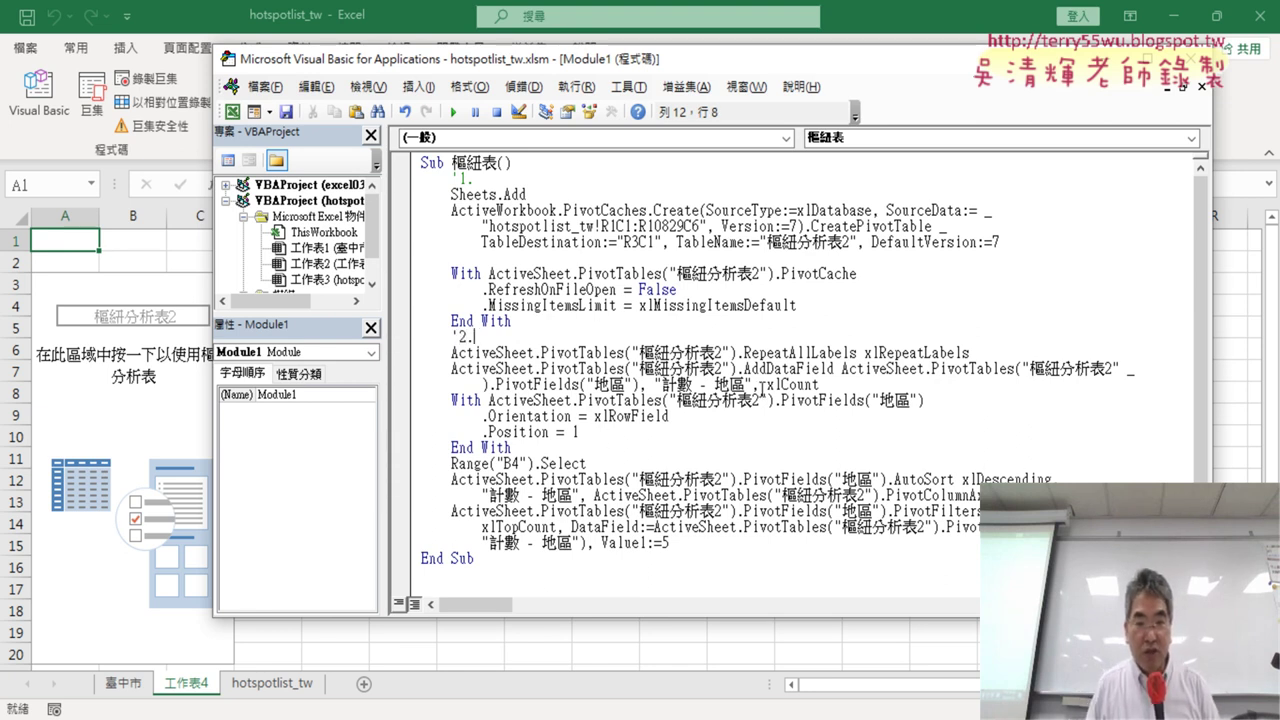
Step: Add comment markers after the xlCount line and after the second End With
left_click(824, 384)
key("Return")
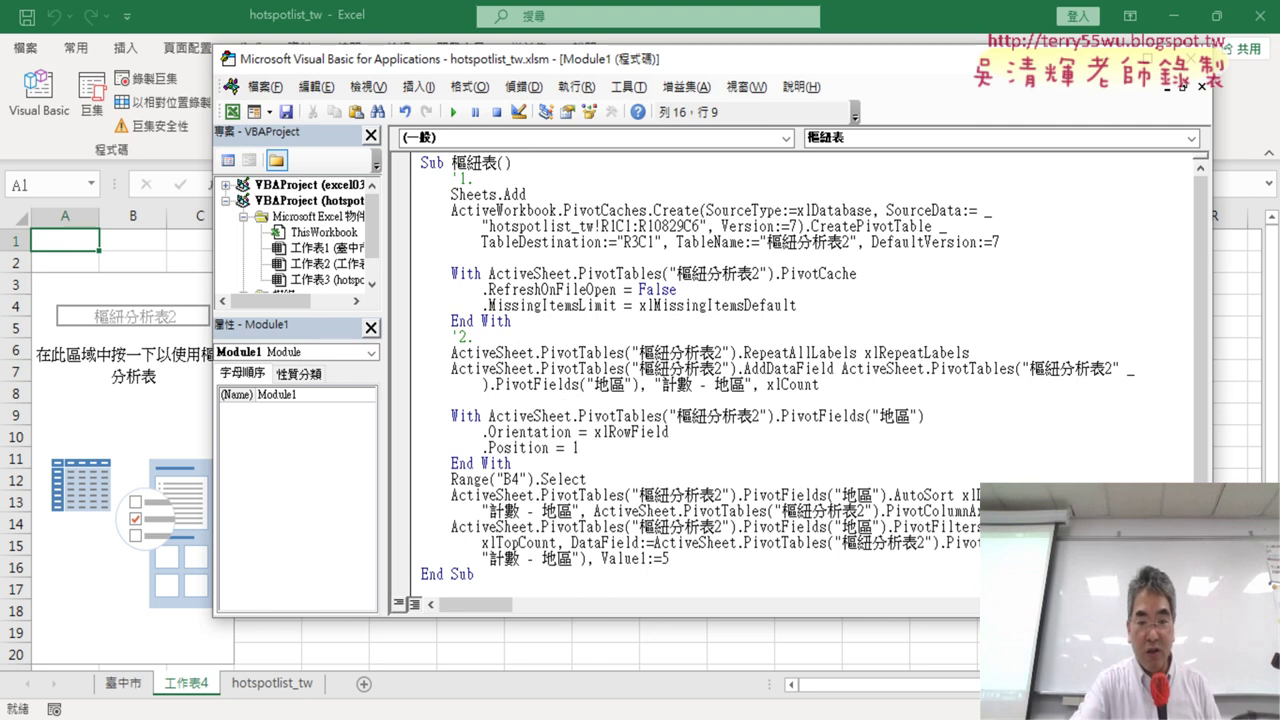
key("BackSpace")
type("'3.")
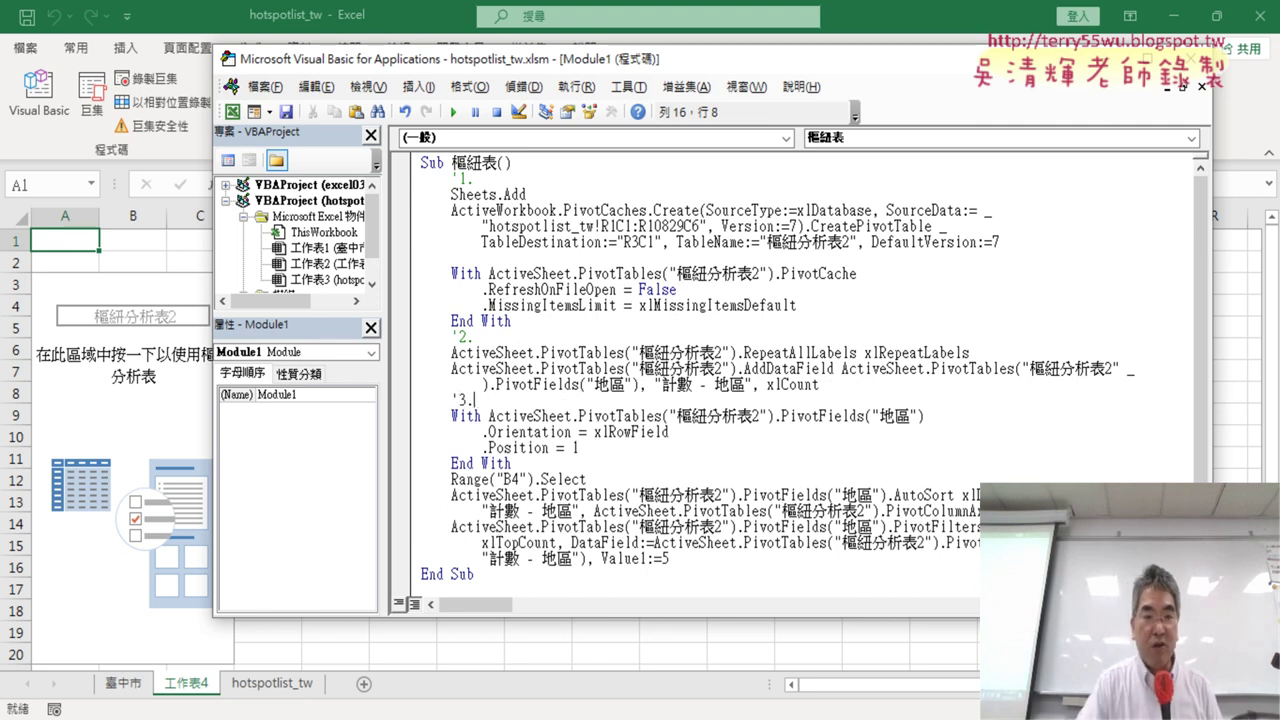
left_click(569, 463)
key("Return")
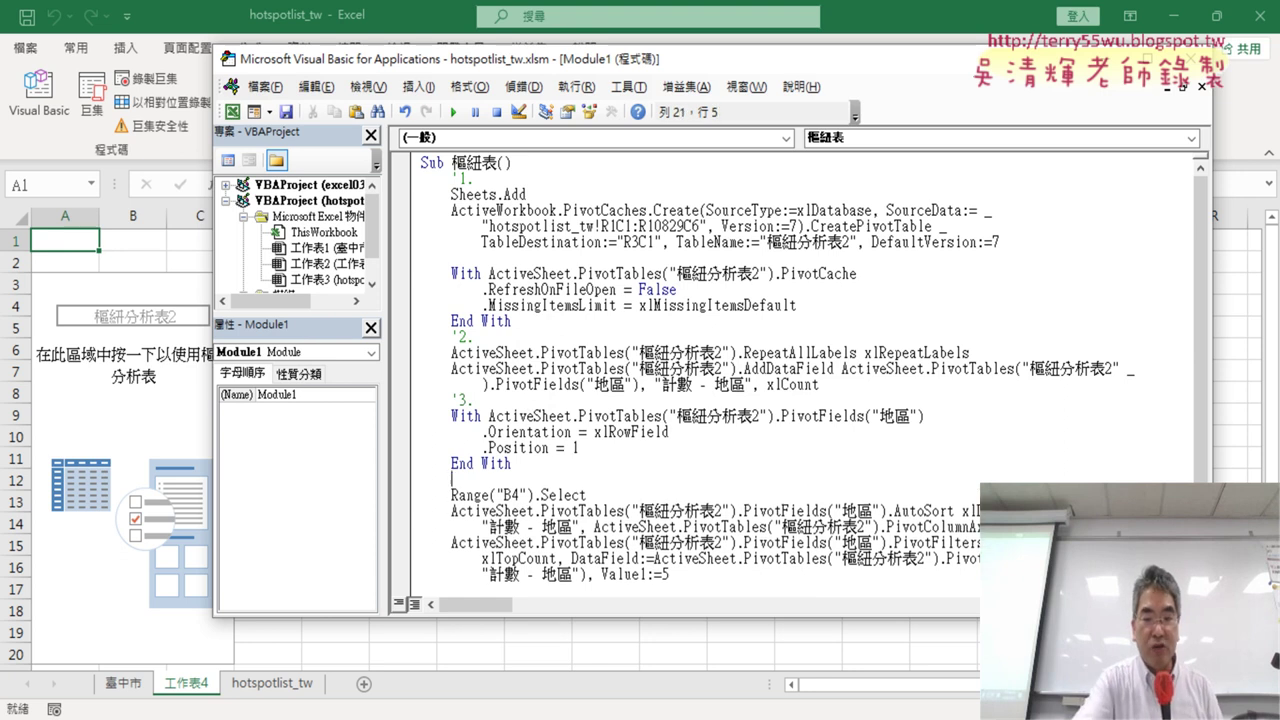
type("'4")
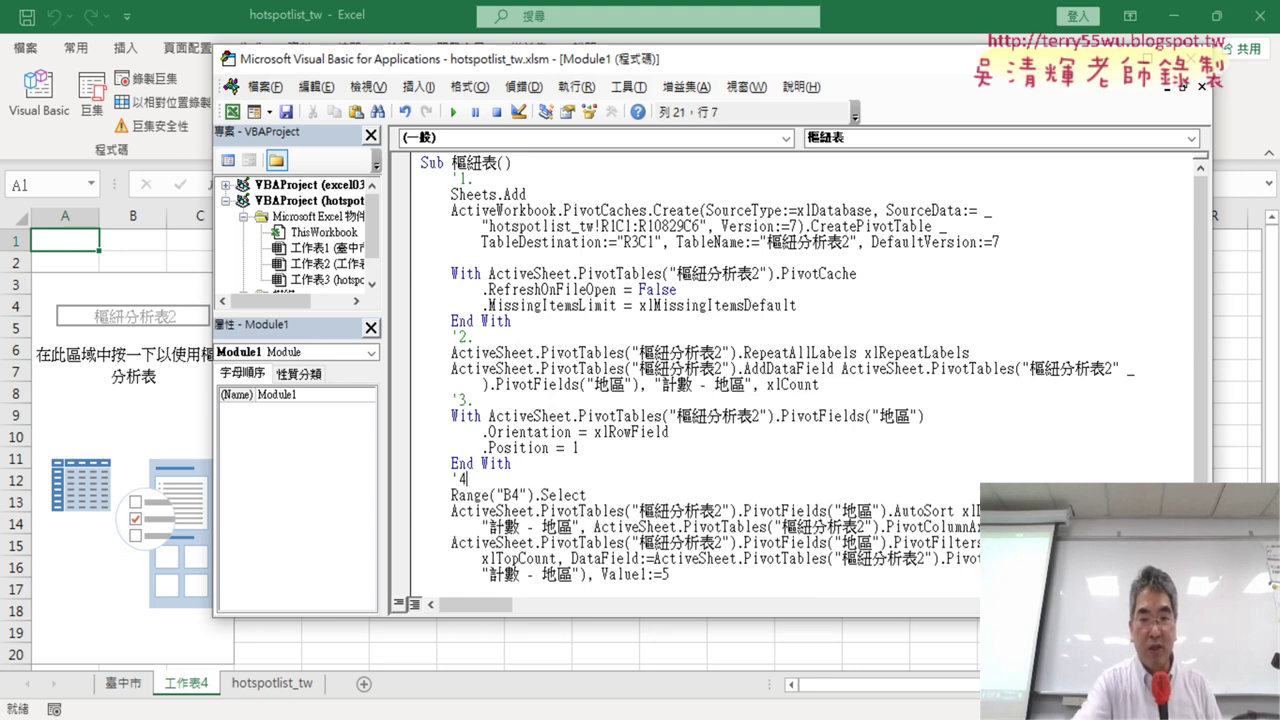
type(".")
Step: Add the last comment above the PivotFilters line, highlighting the Value1:=5 top-5 limit
scroll(547, 428, "down", 1)
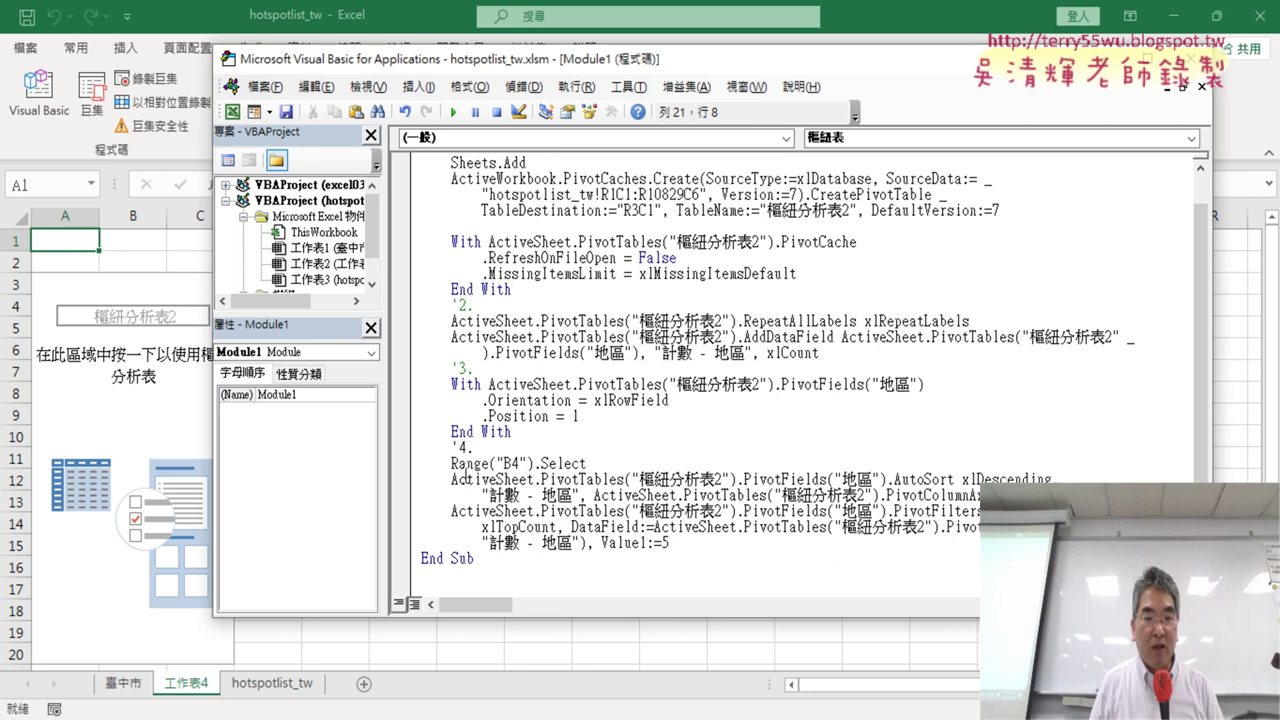
left_click_drag(451, 463, 583, 461)
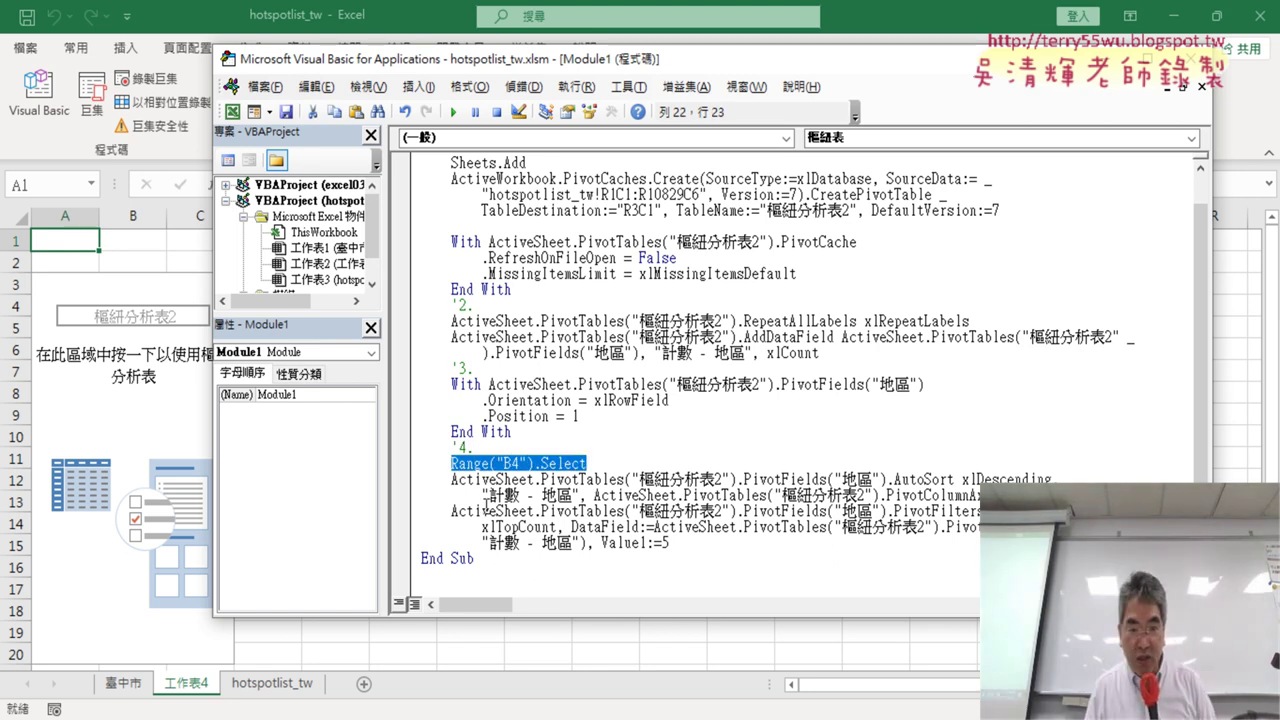
left_click(453, 511)
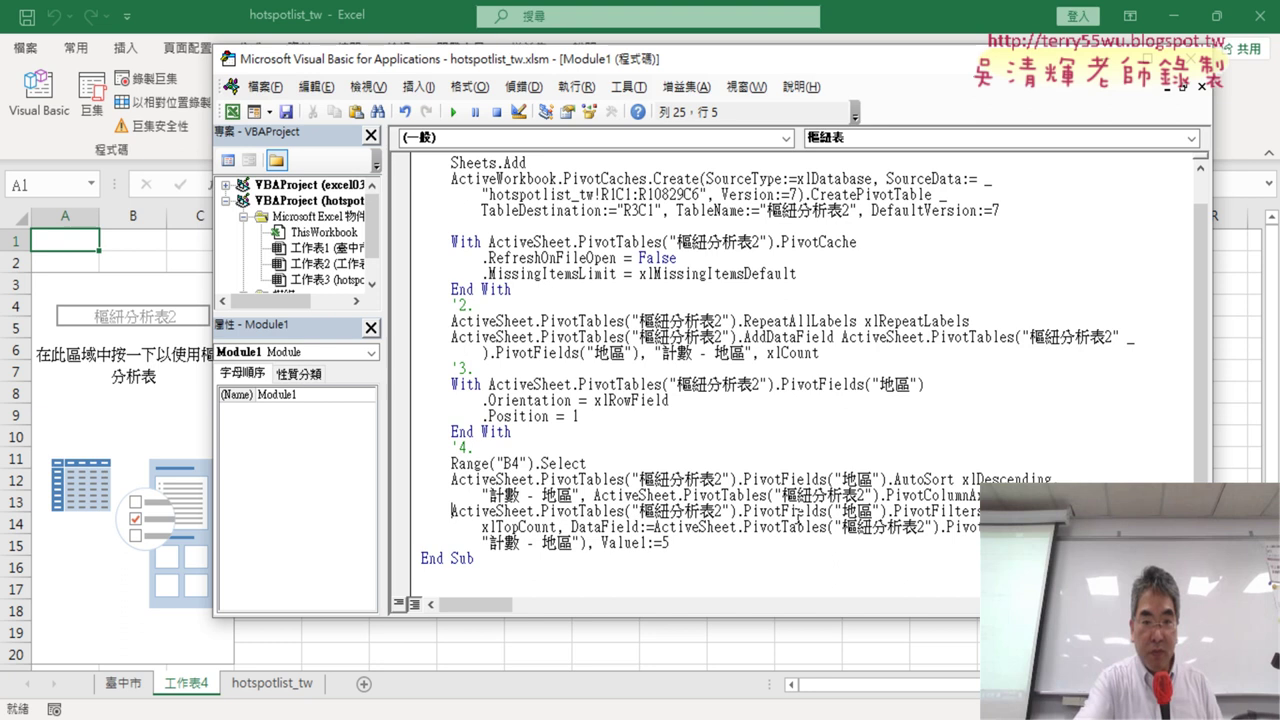
key("Return")
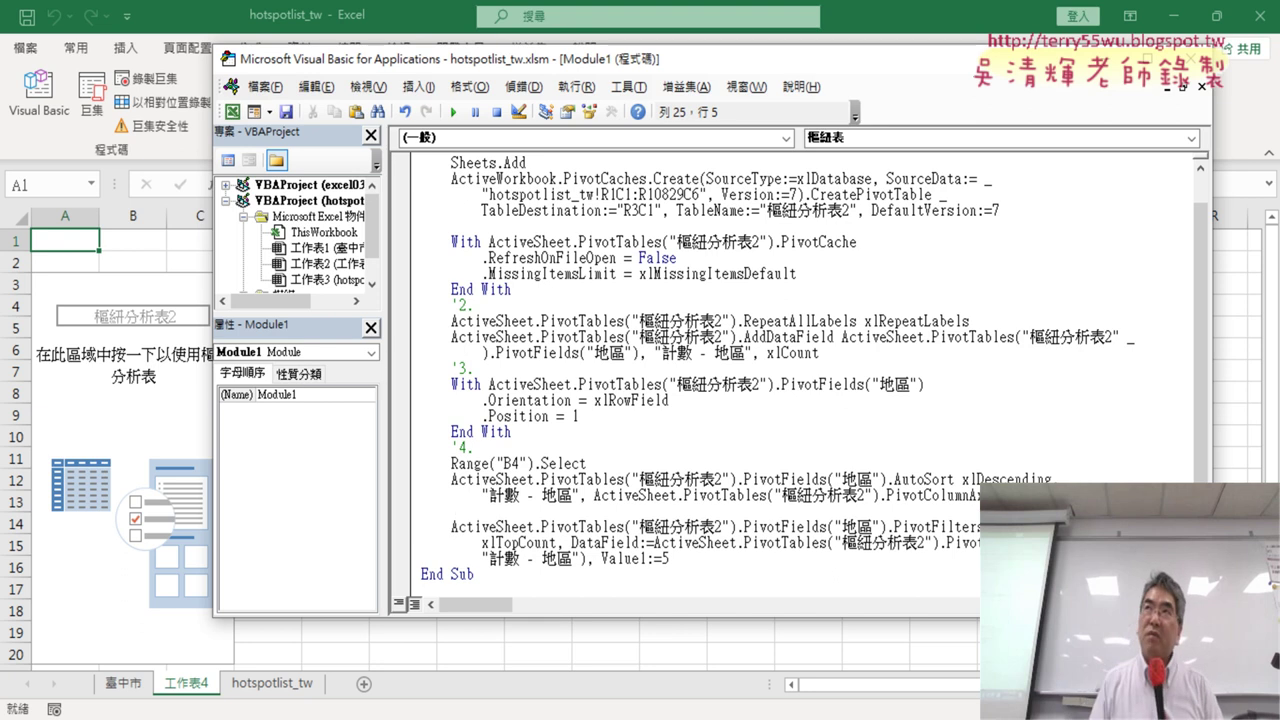
scroll(878, 478, "down", 1)
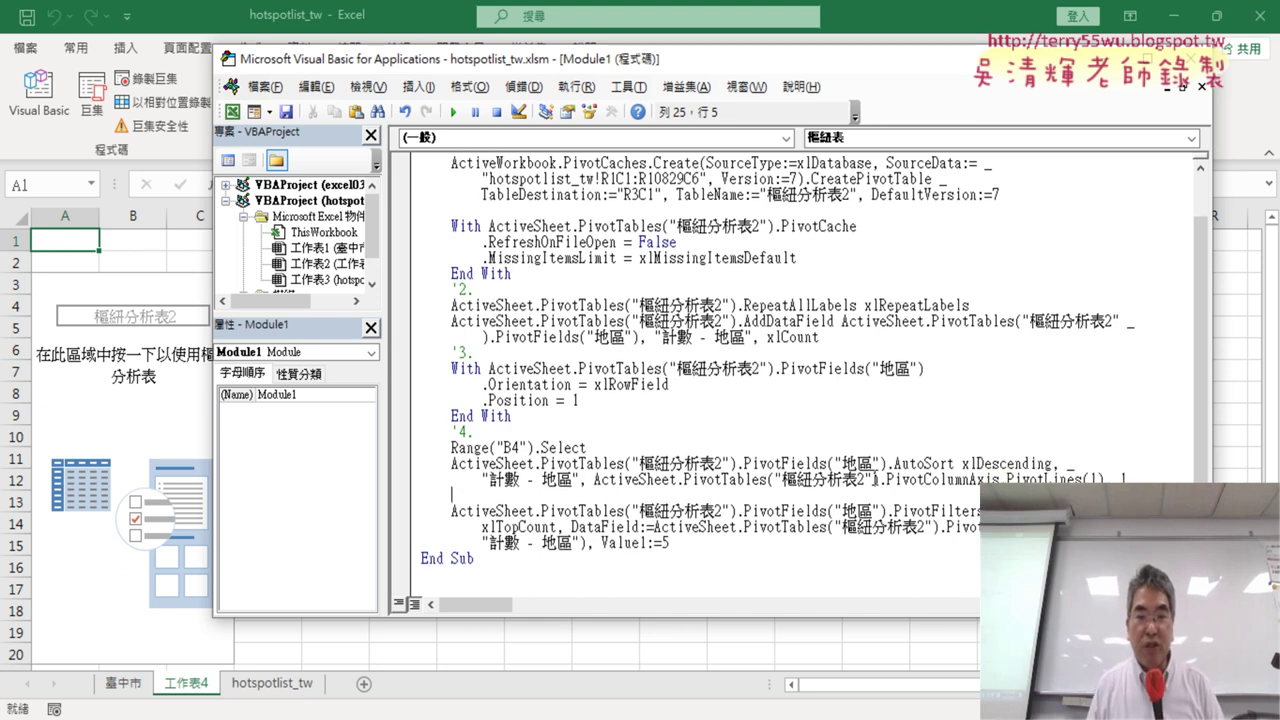
double_click(664, 543)
left_click_drag(668, 543, 602, 545)
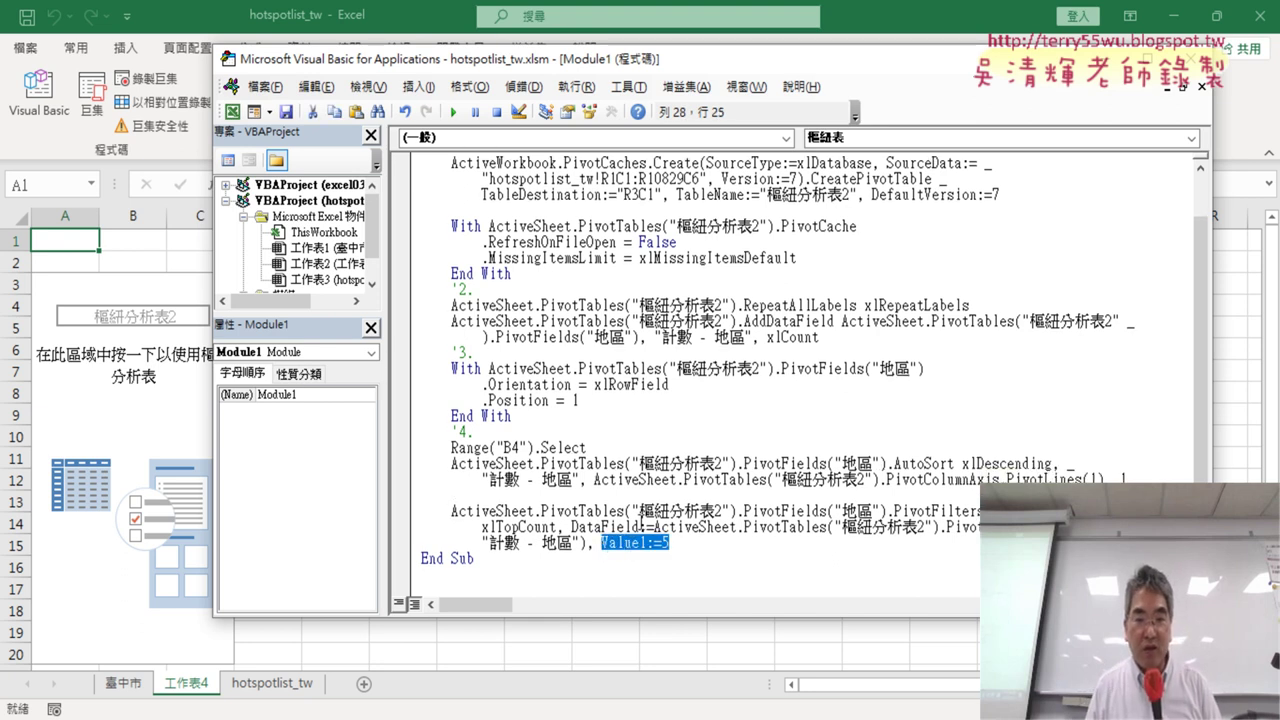
left_click(576, 494)
type("ㄊ")
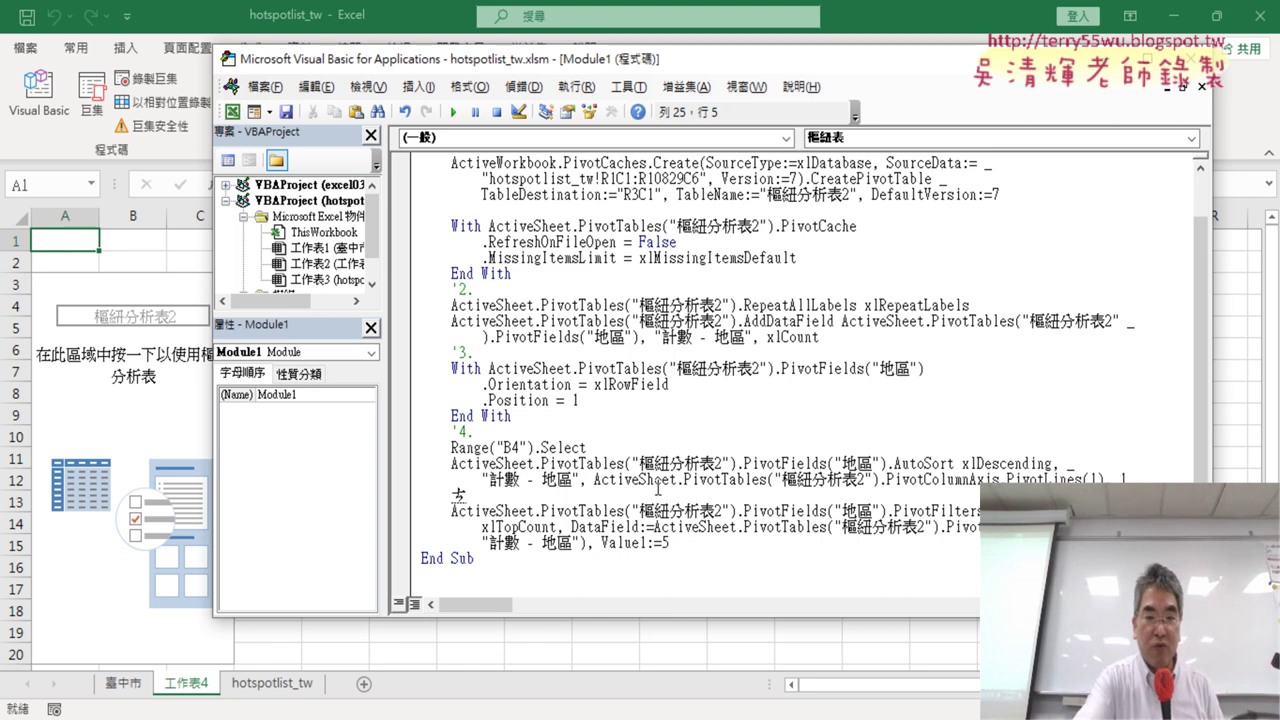
key("BackSpace")
type("'5.")
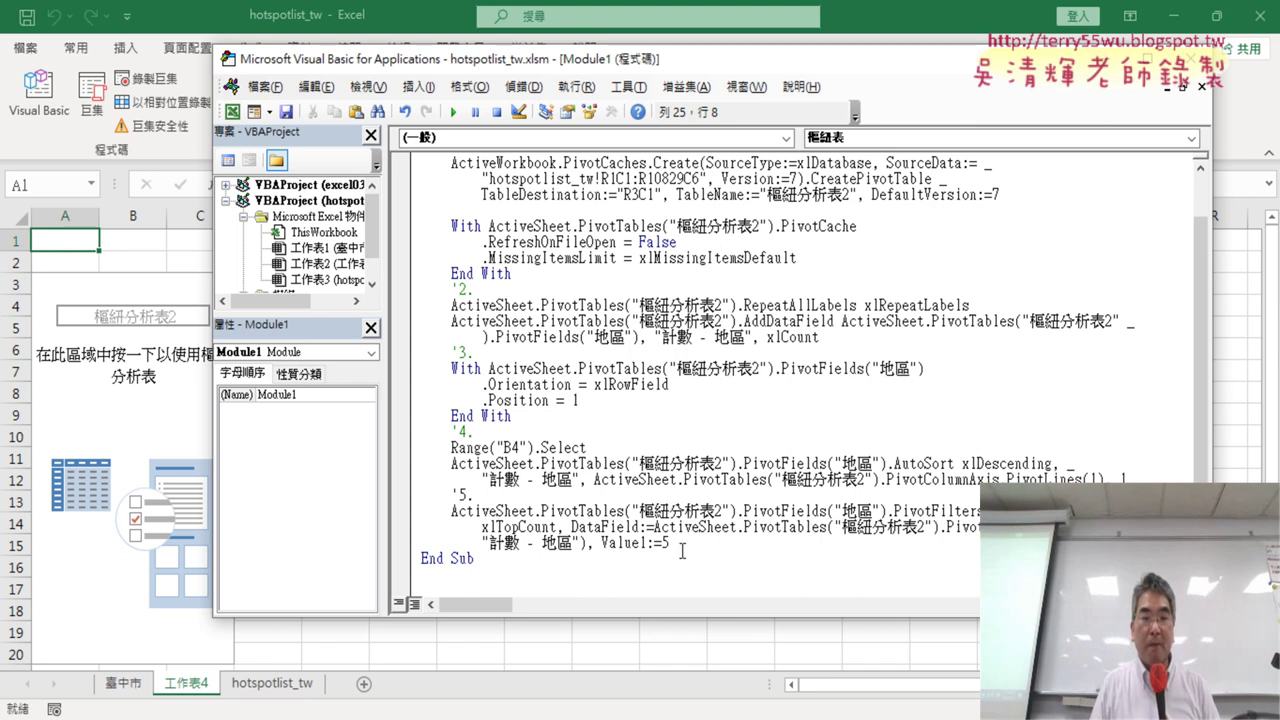
left_click_drag(682, 549, 601, 543)
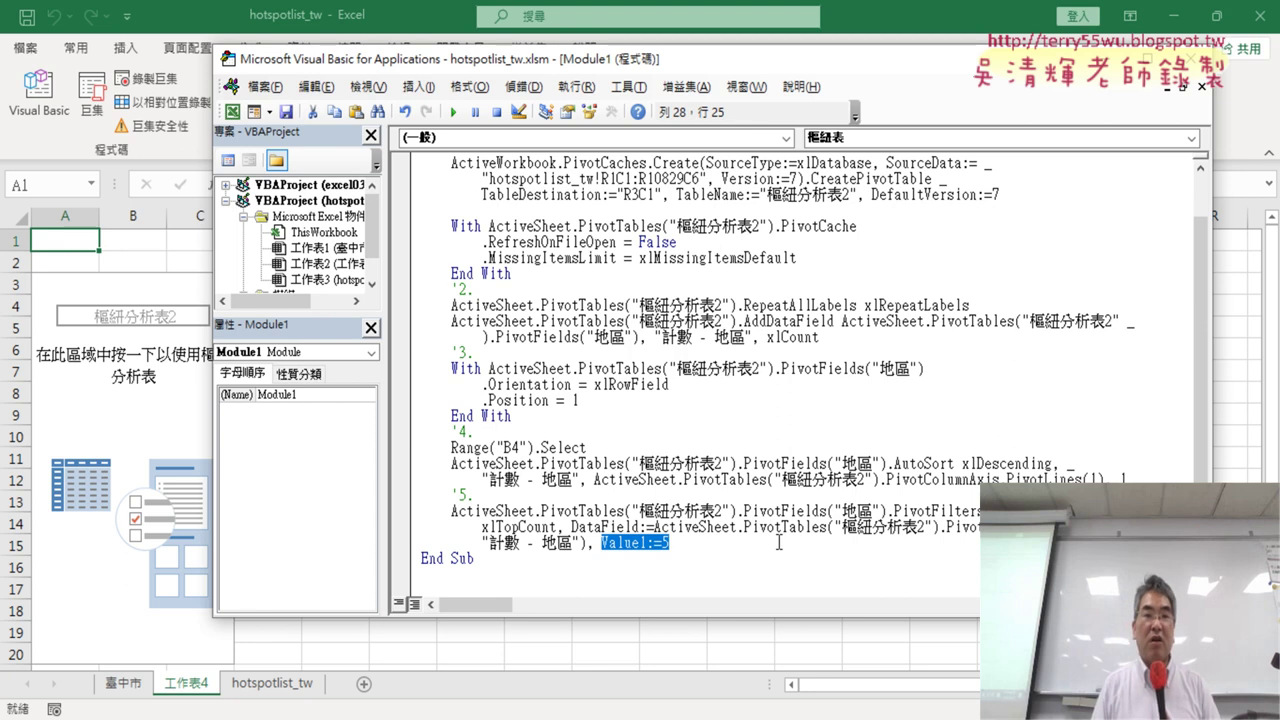
scroll(853, 476, "up", 1)
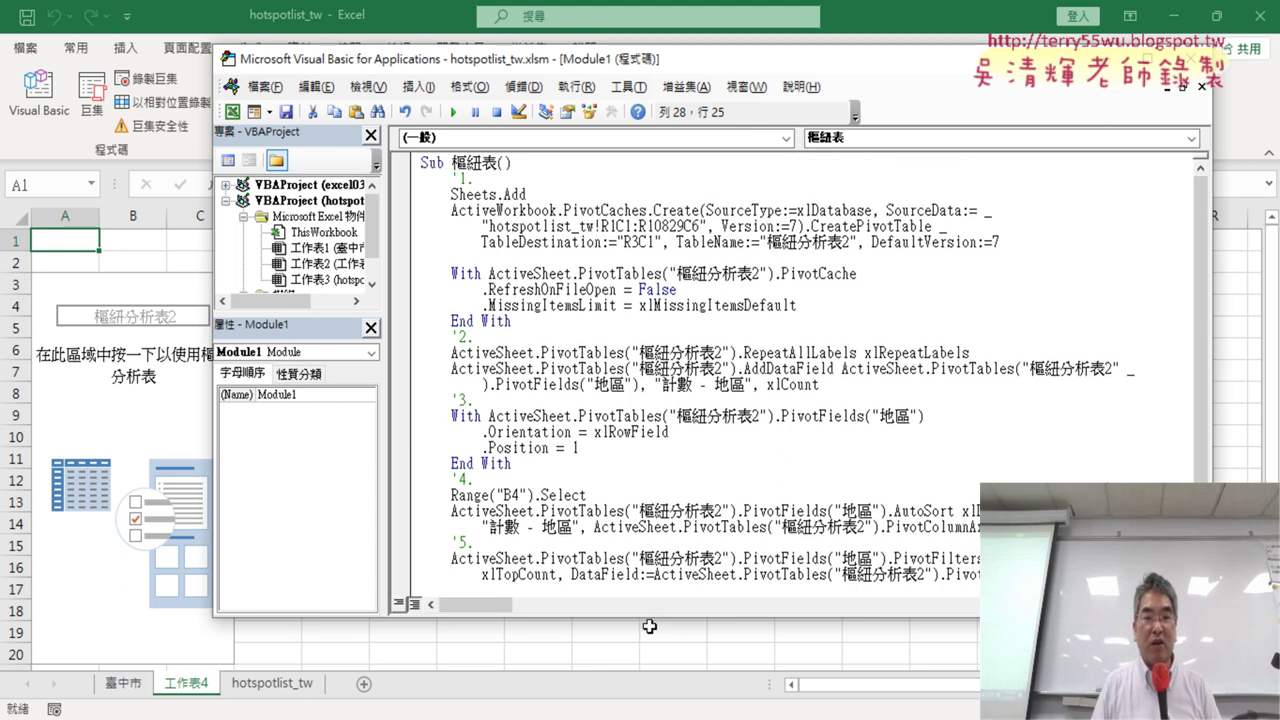
Step: Delete the 工作表4 sheet from the workbook
left_click_drag(649, 617, 649, 680)
left_click(622, 416)
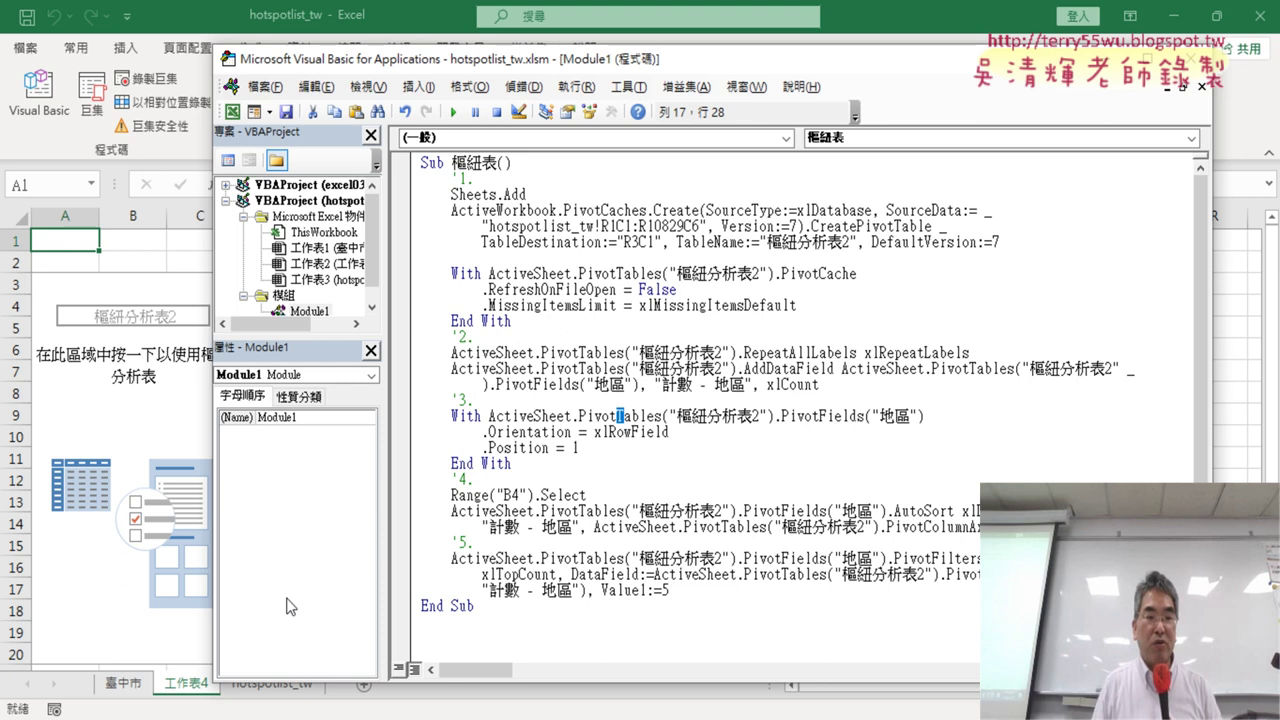
right_click(188, 686)
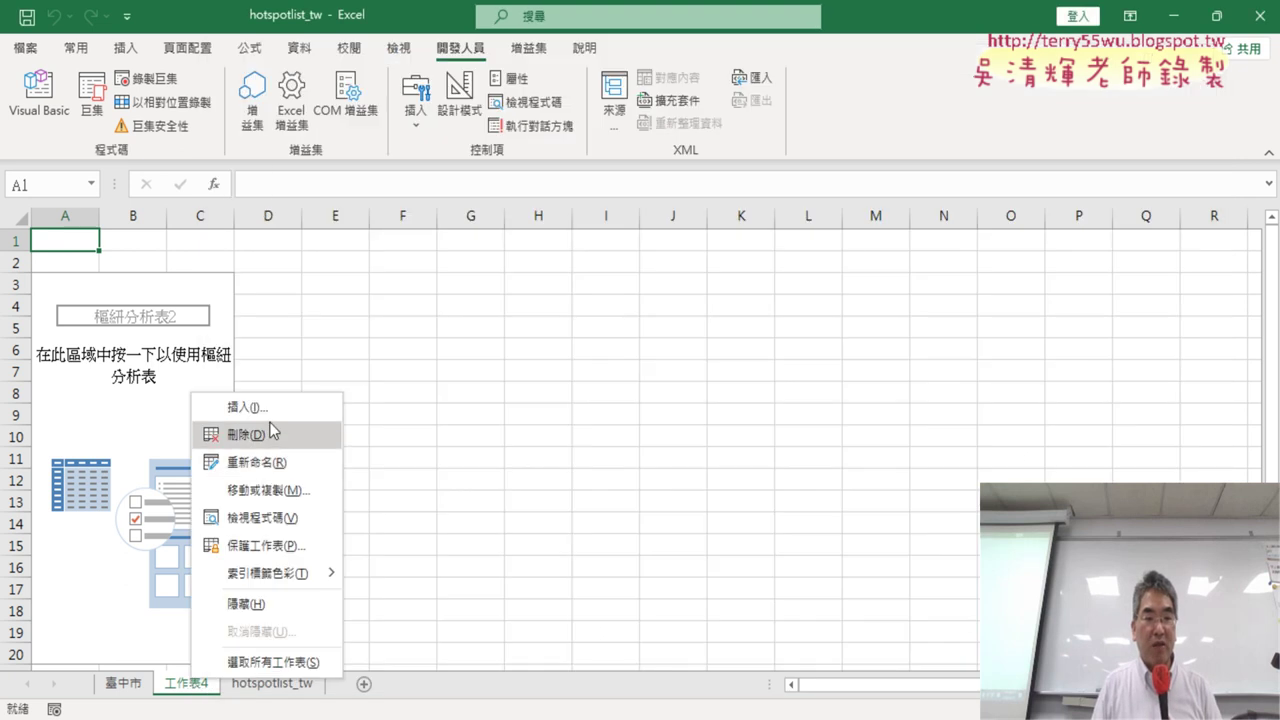
left_click(300, 432)
left_click(604, 422)
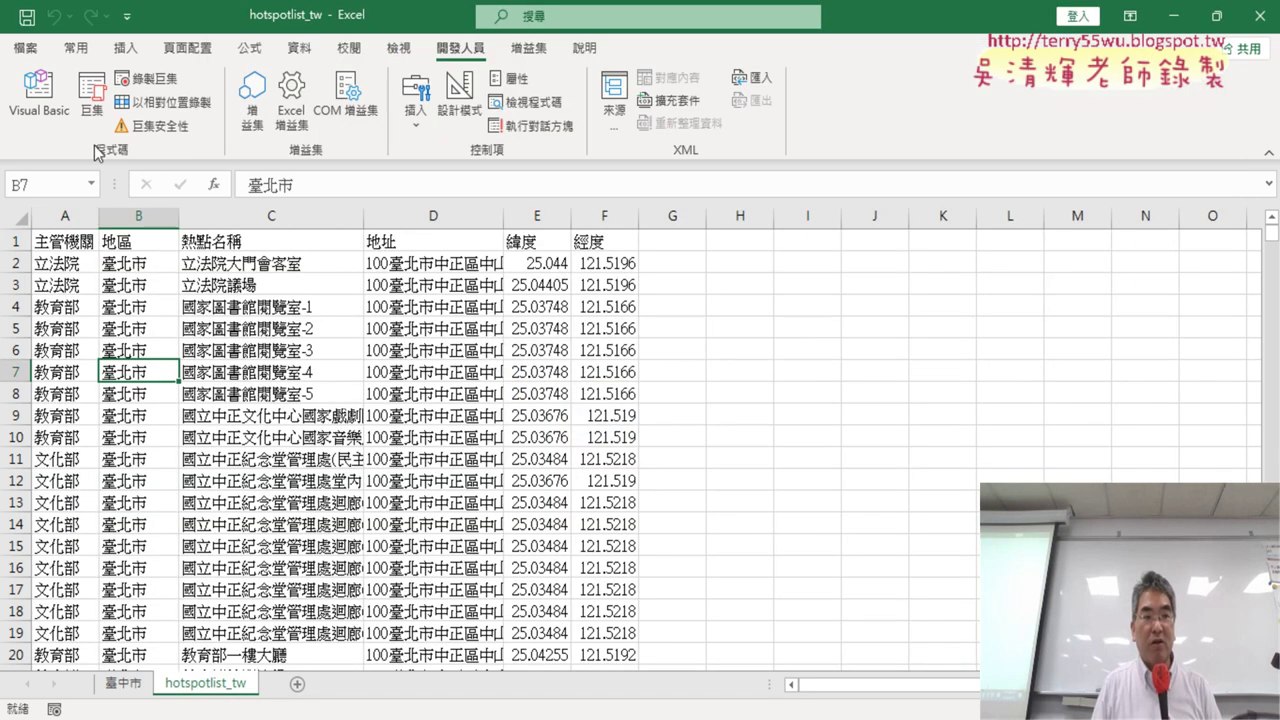
Step: Reopen the VBA editor and move it aside so the sheet stays visible
left_click(39, 95)
left_click(511, 321)
left_click_drag(690, 63, 859, 72)
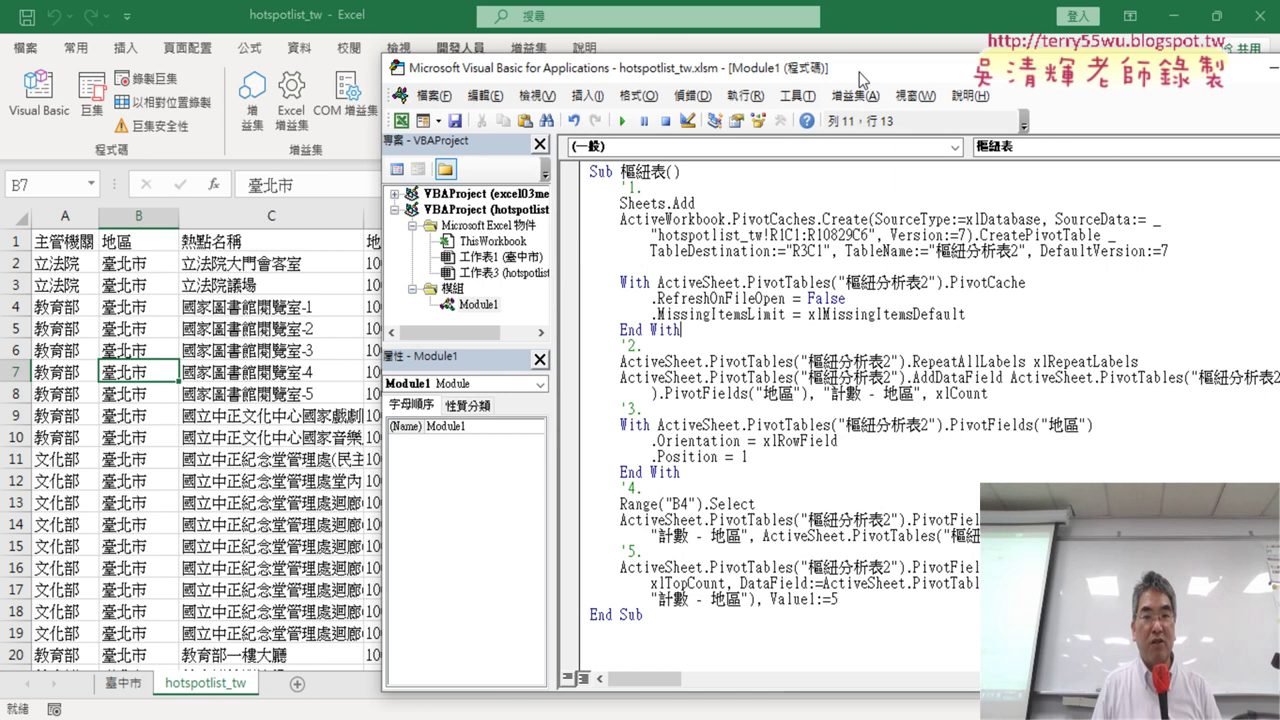
left_click(622, 120)
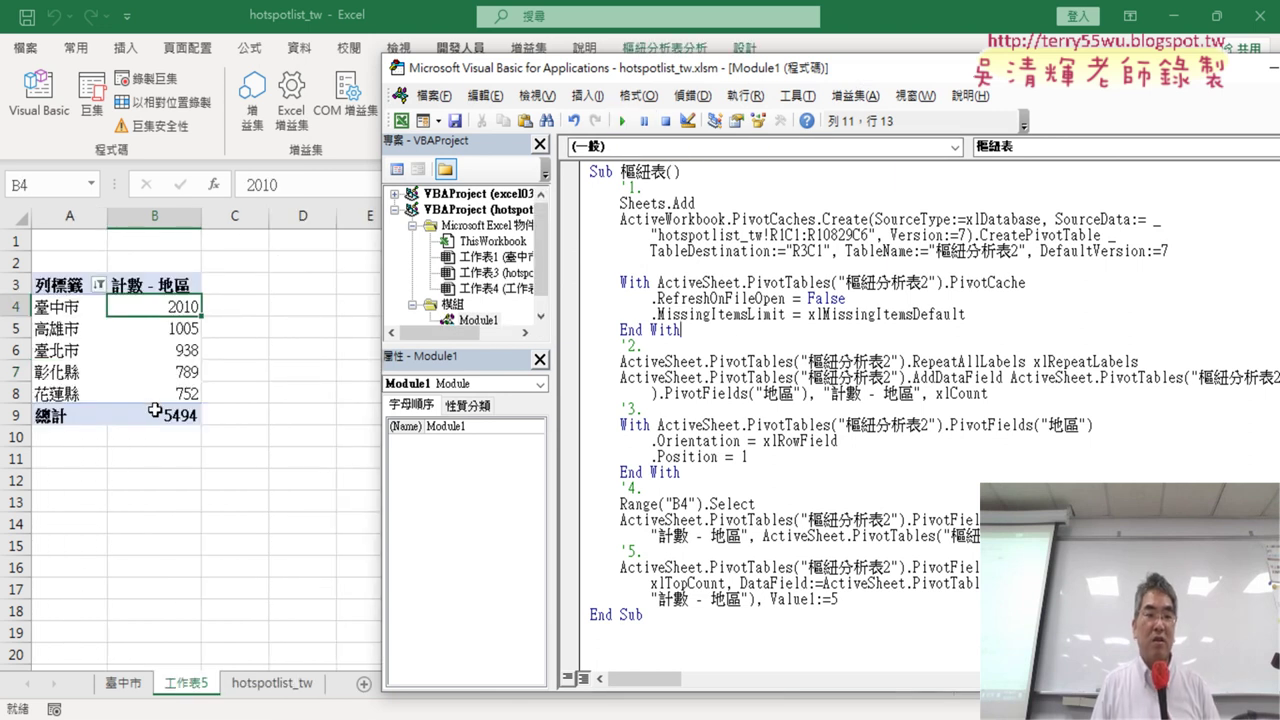
mouse_move(155, 410)
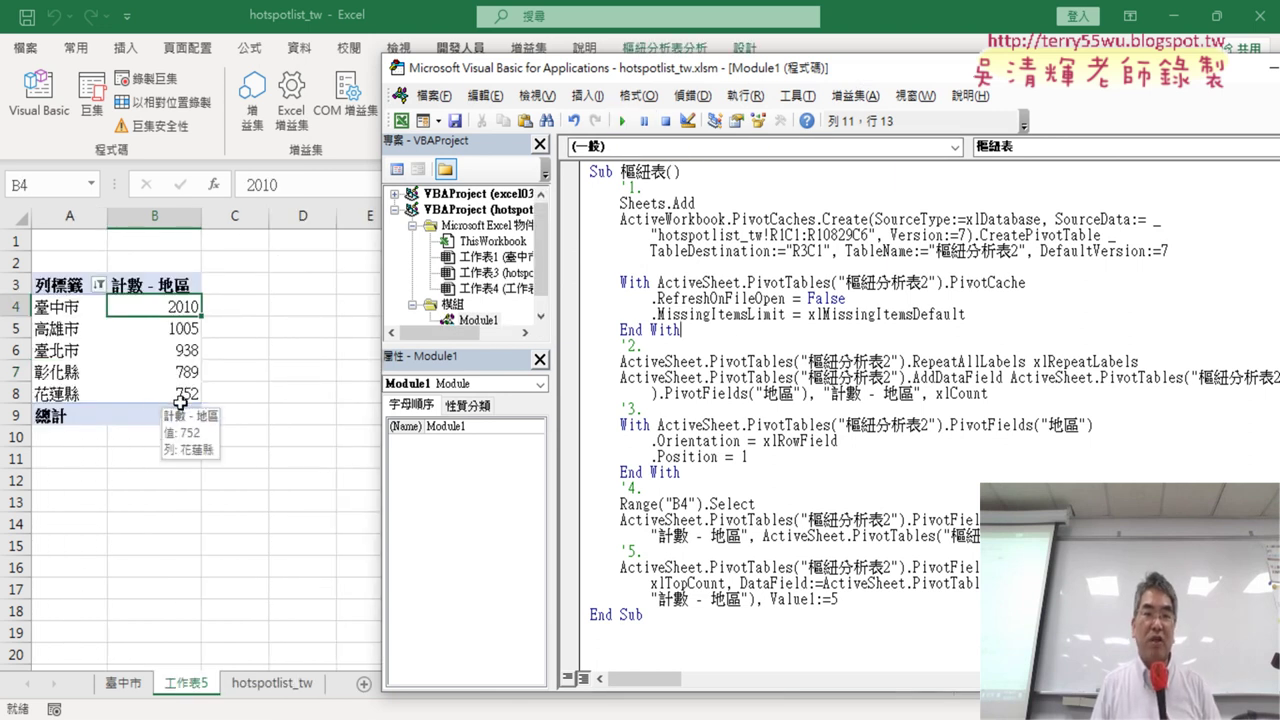
mouse_move(197, 393)
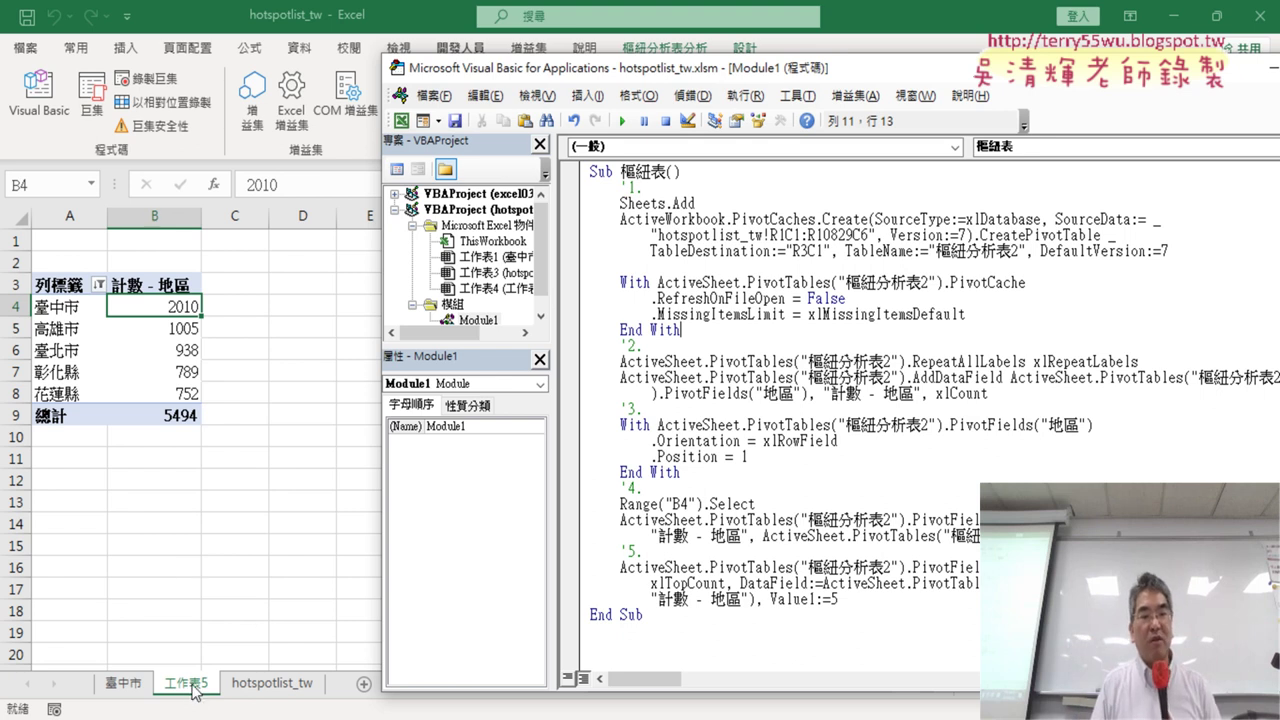
Step: On a new line after Sheets.Add, write ActiveSheet.Name = "WINFI熱點前五名統計"
left_click(731, 203)
key("Return")
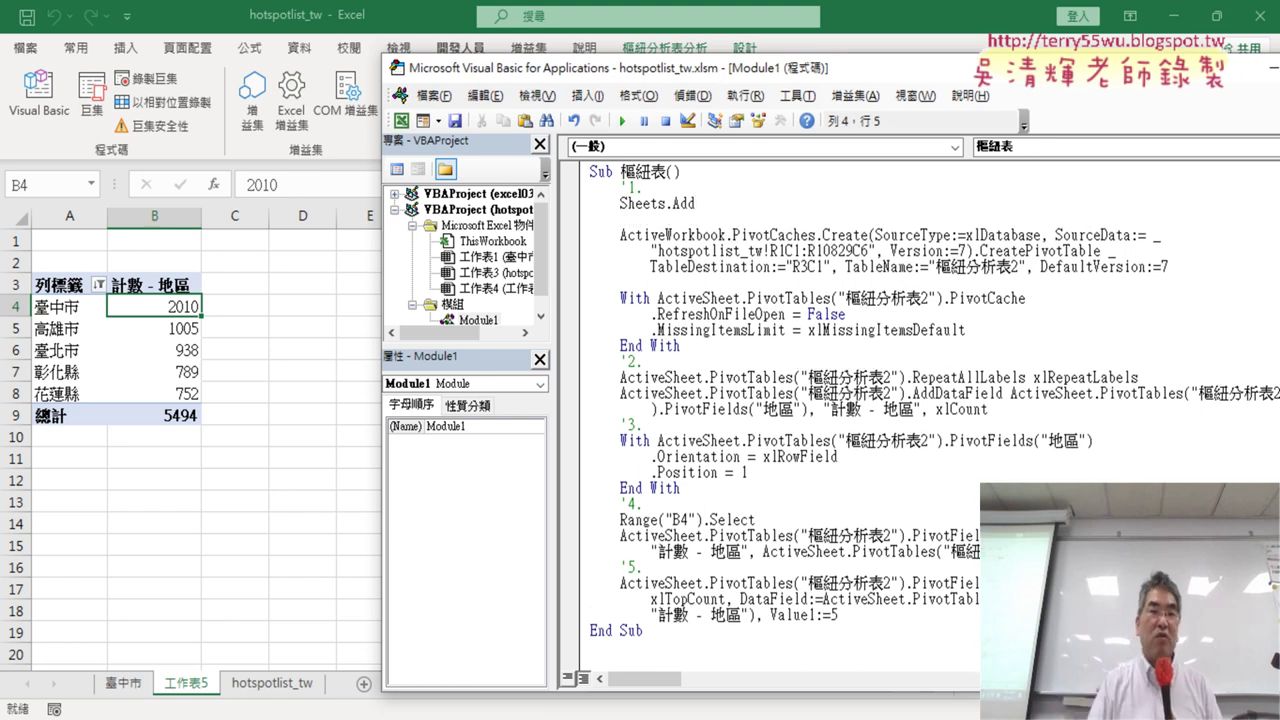
left_click_drag(620, 203, 700, 203)
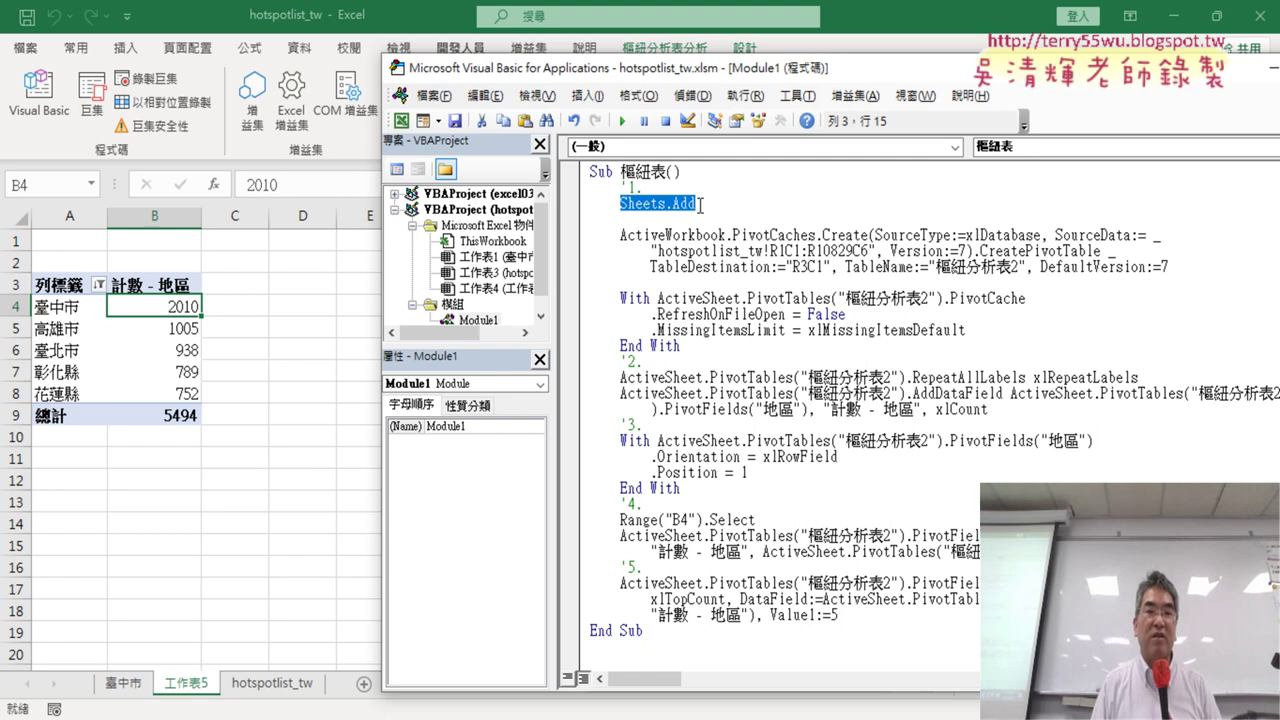
left_click(743, 224)
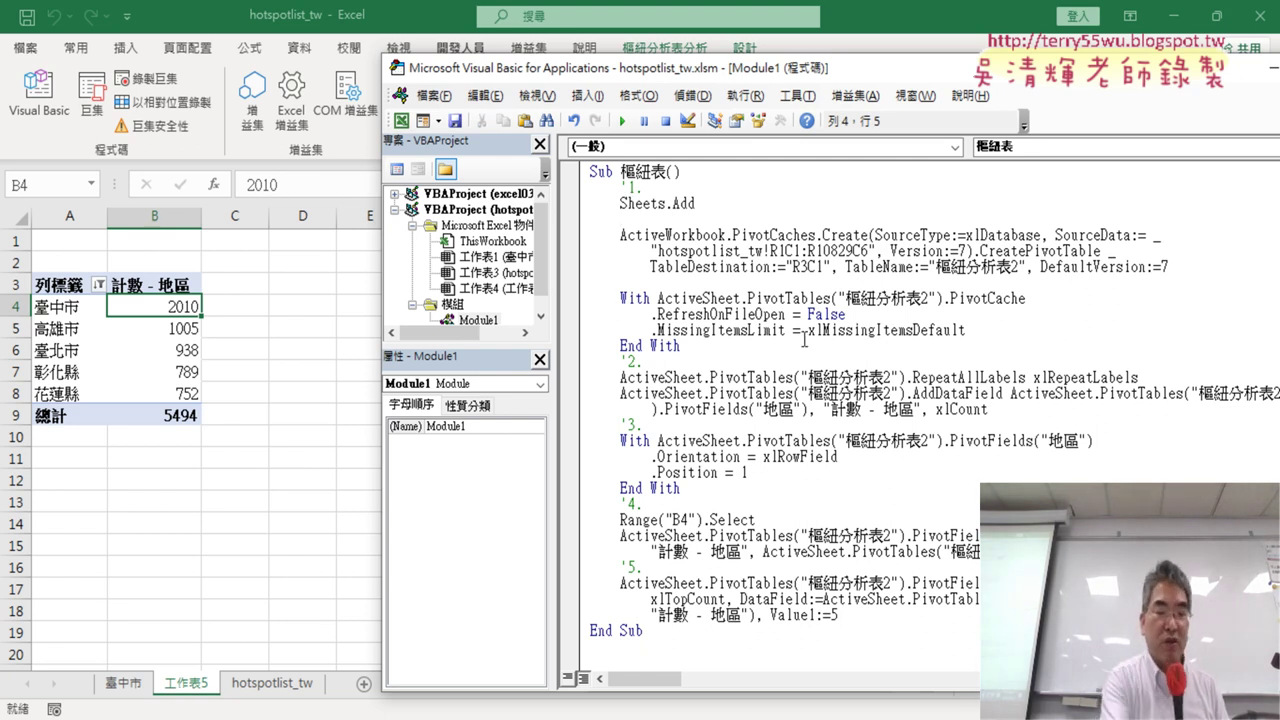
type("a")
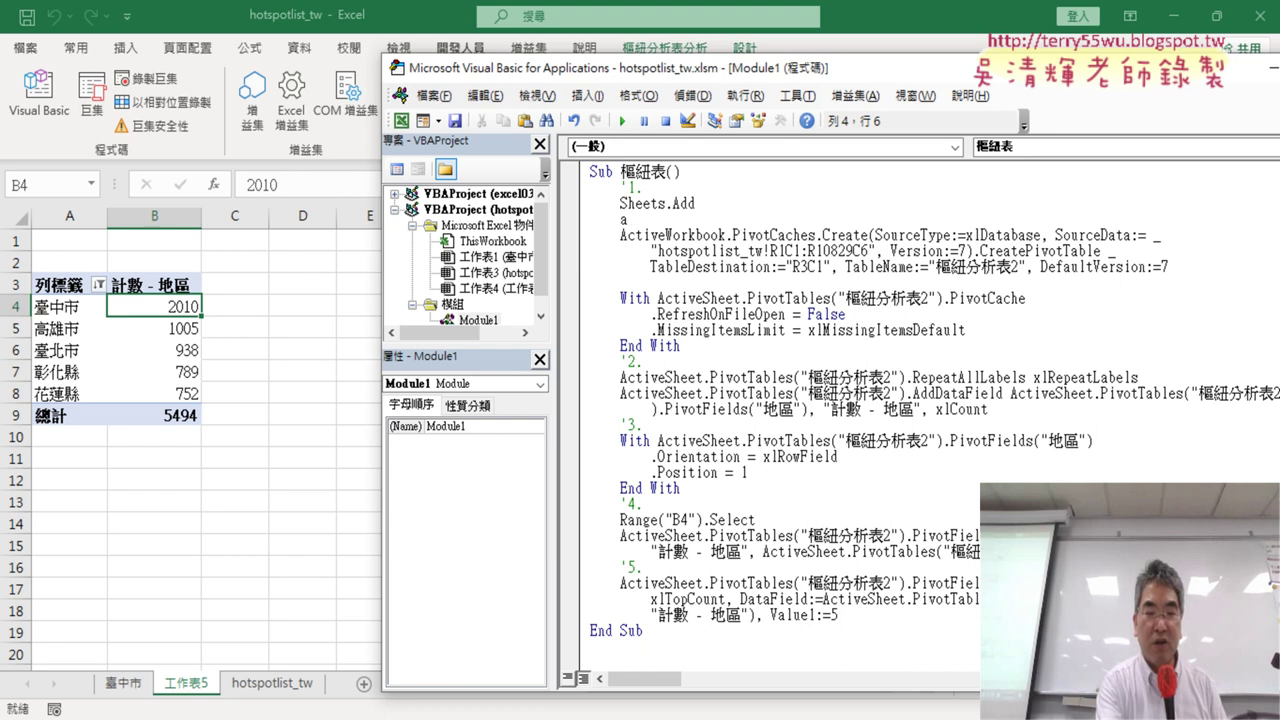
type("cti")
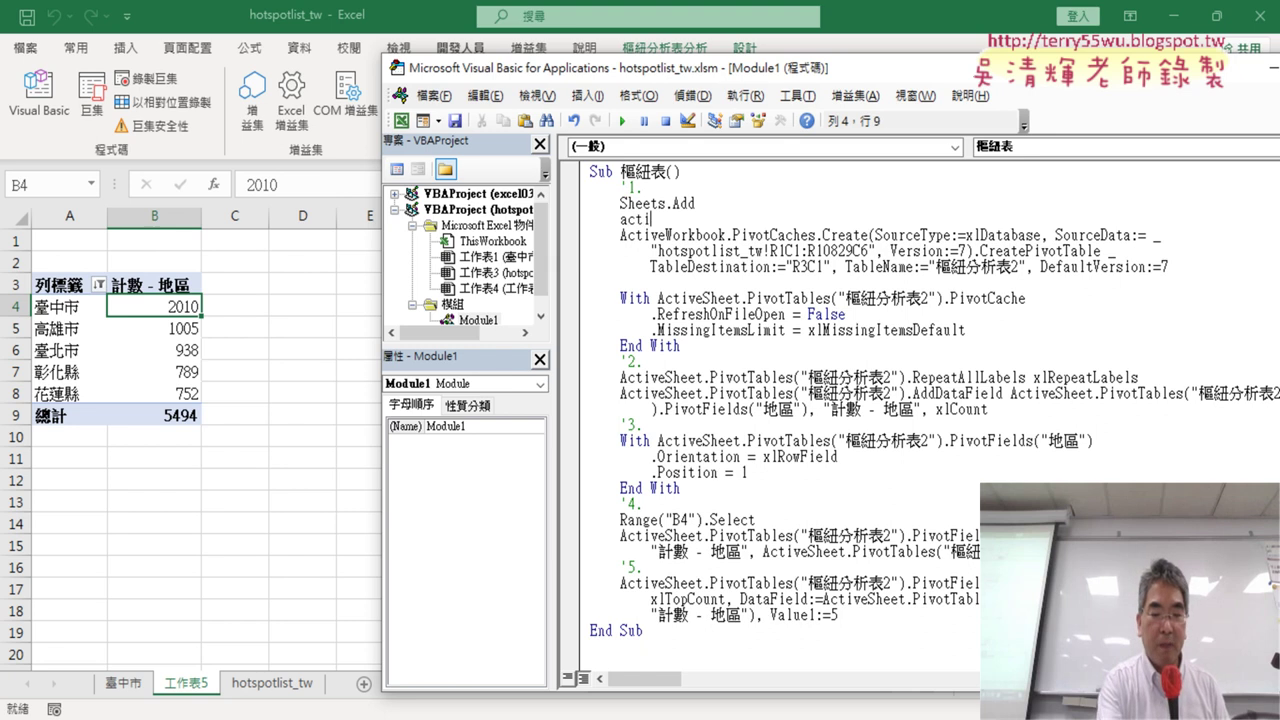
type("ves")
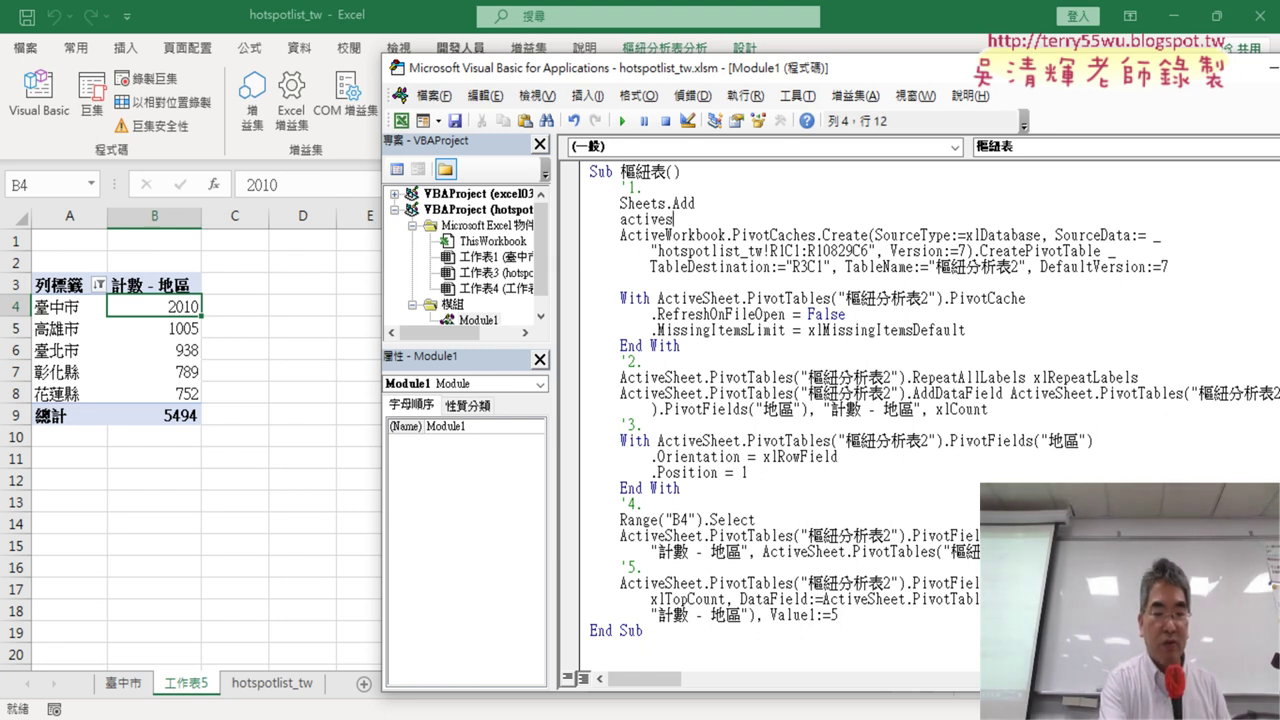
type("heet")
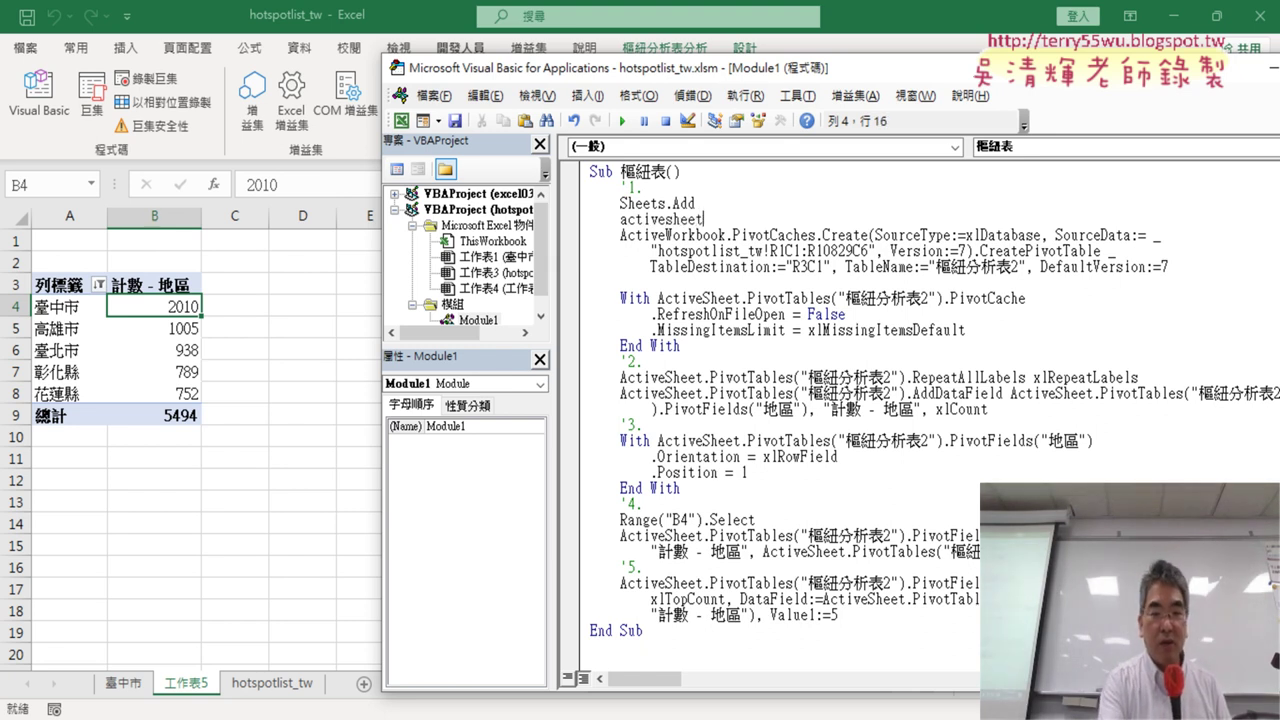
type(".nam")
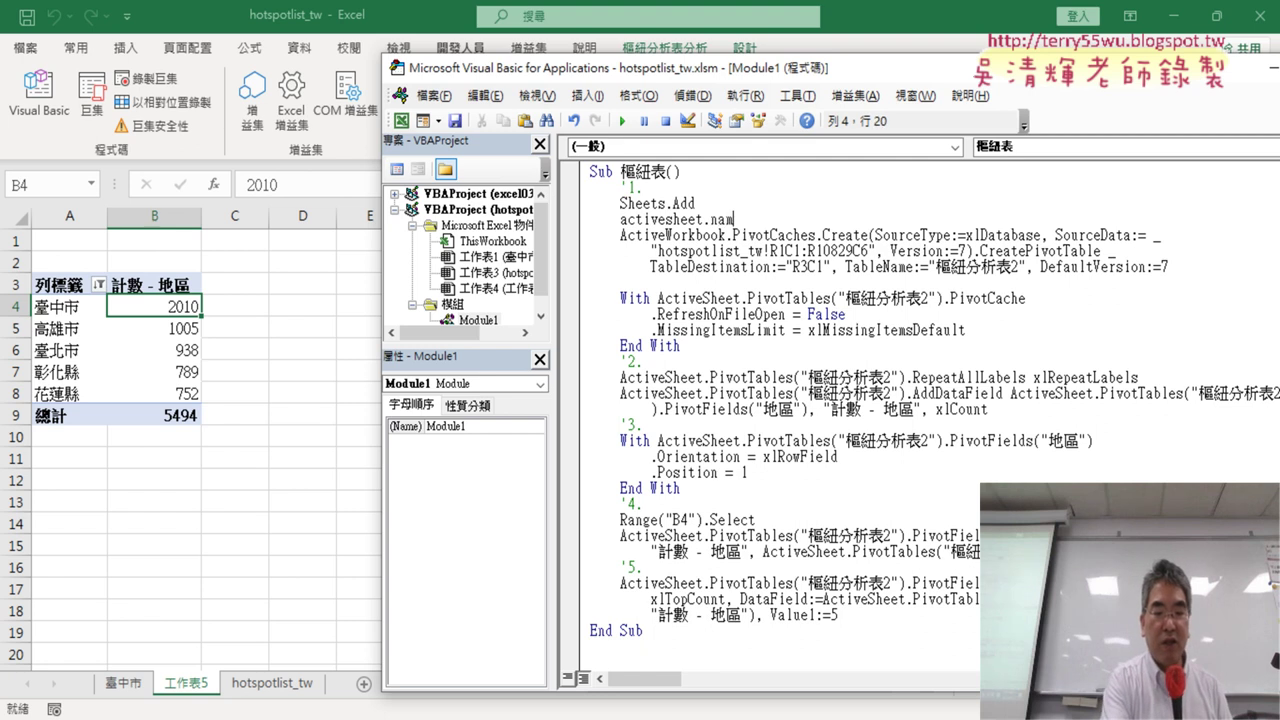
type("e=")
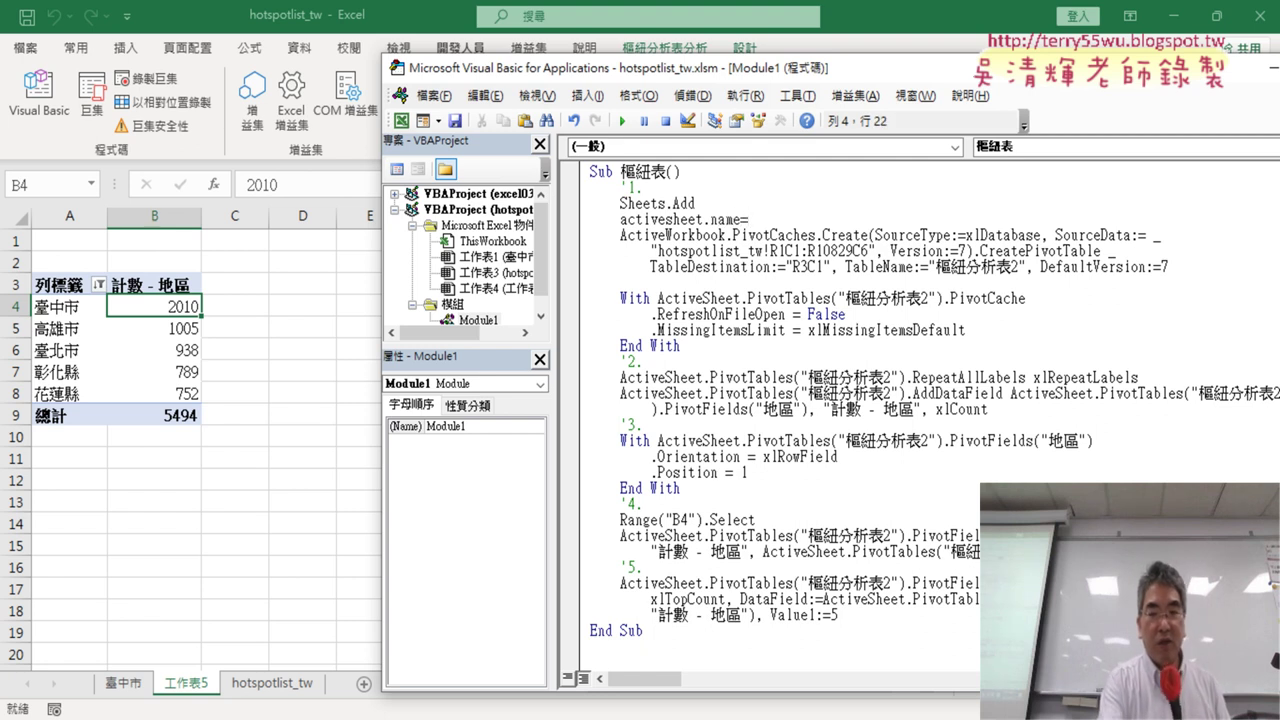
type("\"\"")
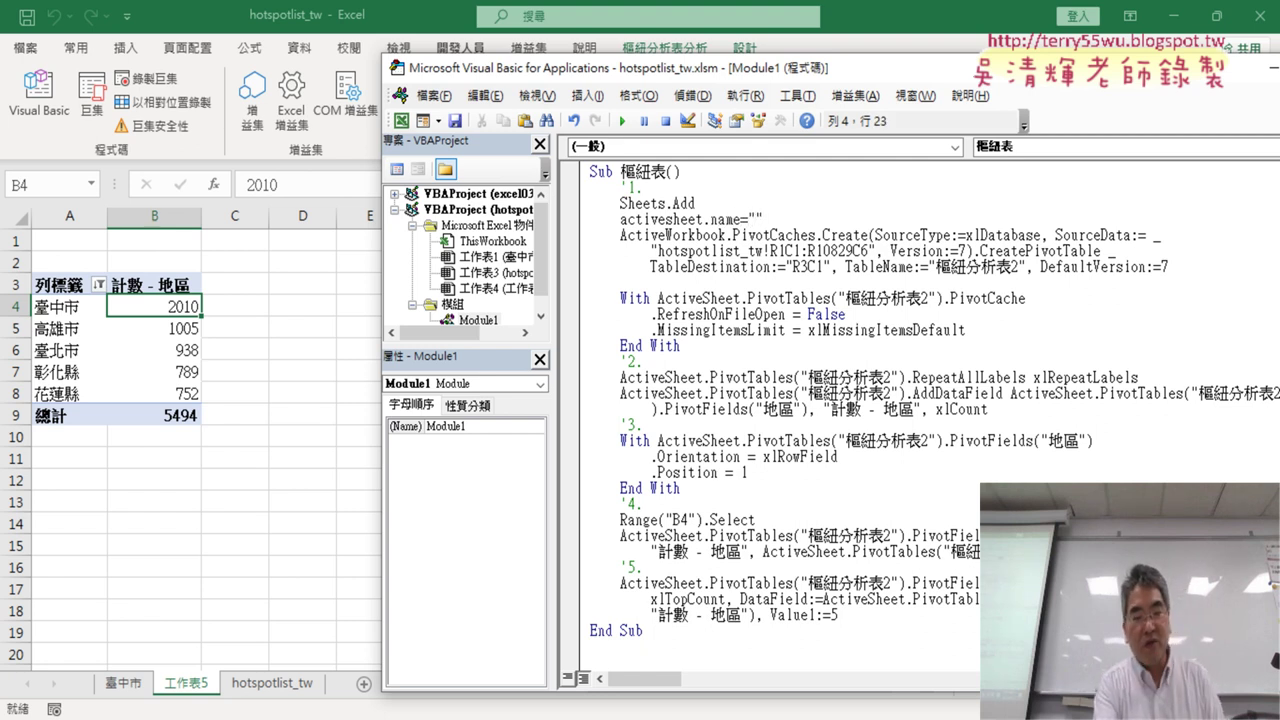
type("WI")
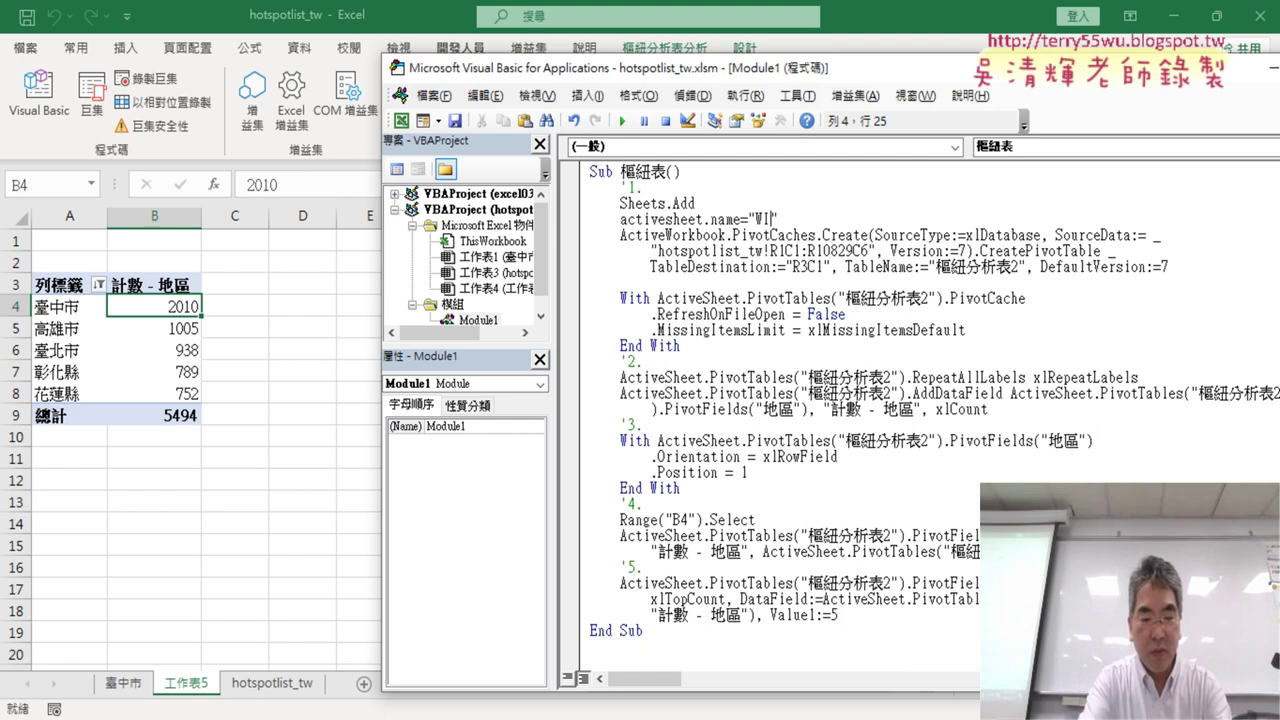
type("FI熱")
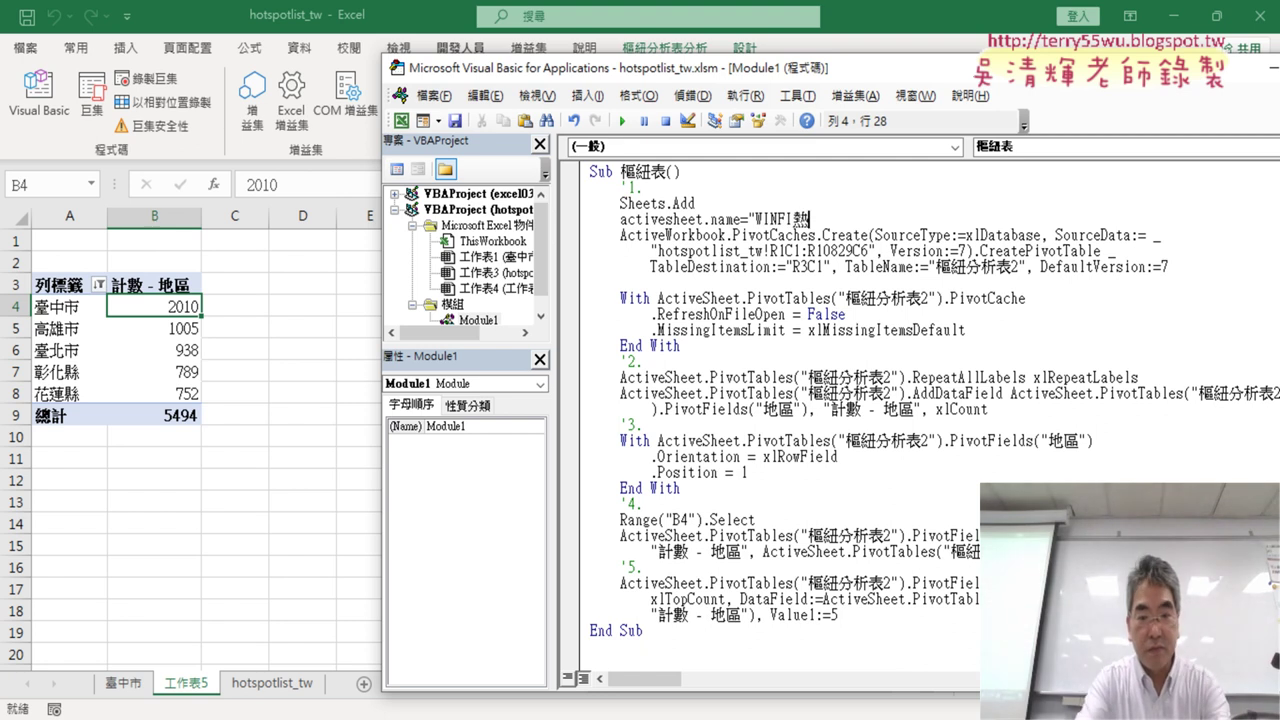
type("點ㄑ")
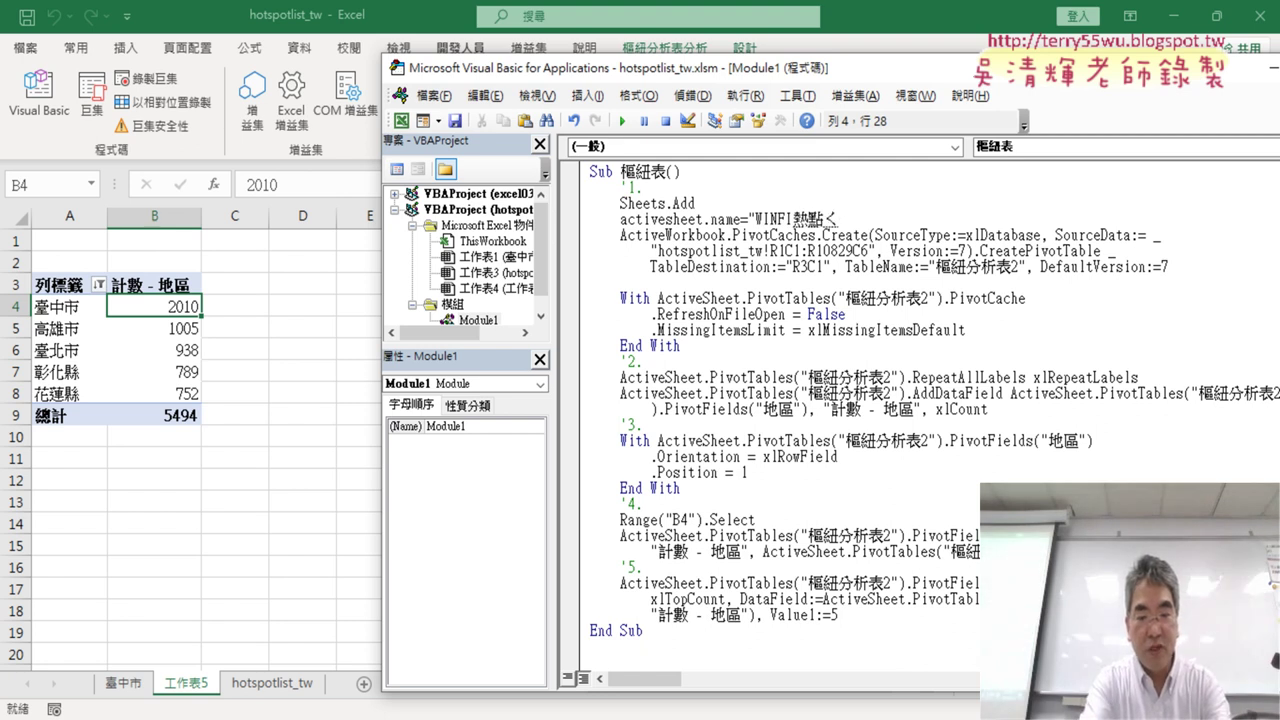
key("BackSpace")
type("前五名ㄊㄨ")
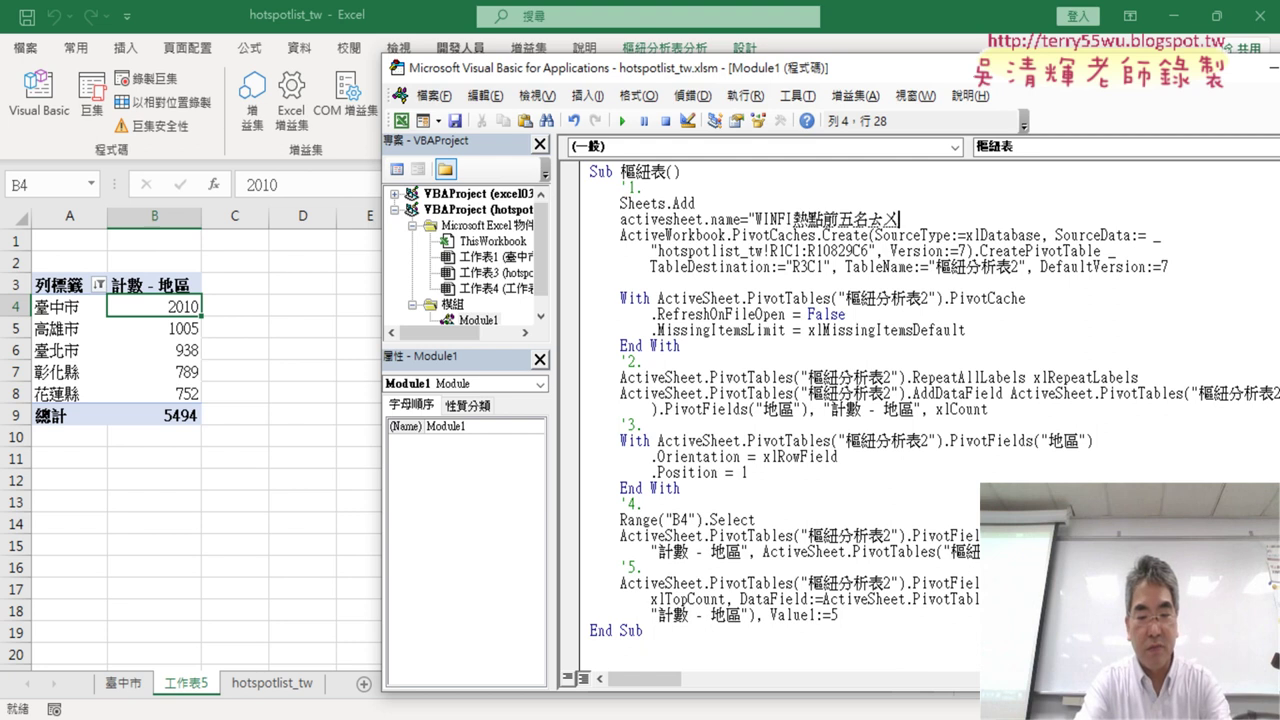
key("BackSpace")
key("BackSpace")
type("統計\"")
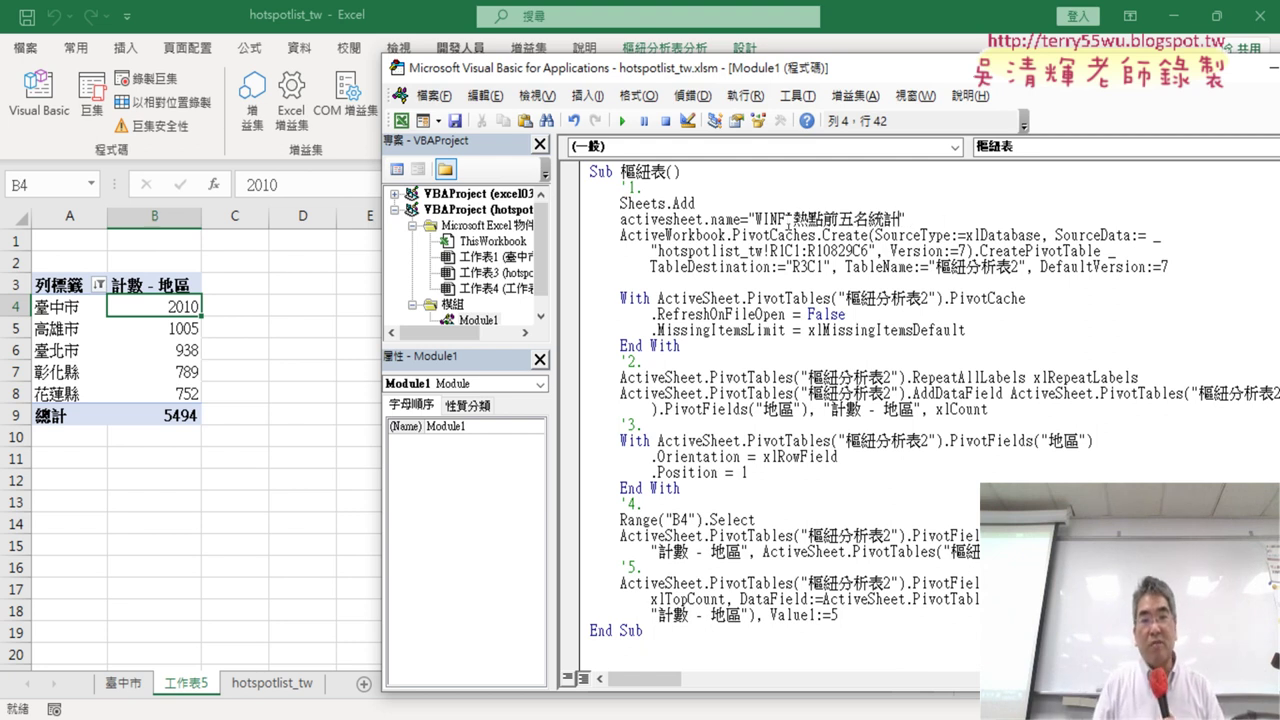
left_click_drag(755, 219, 901, 219)
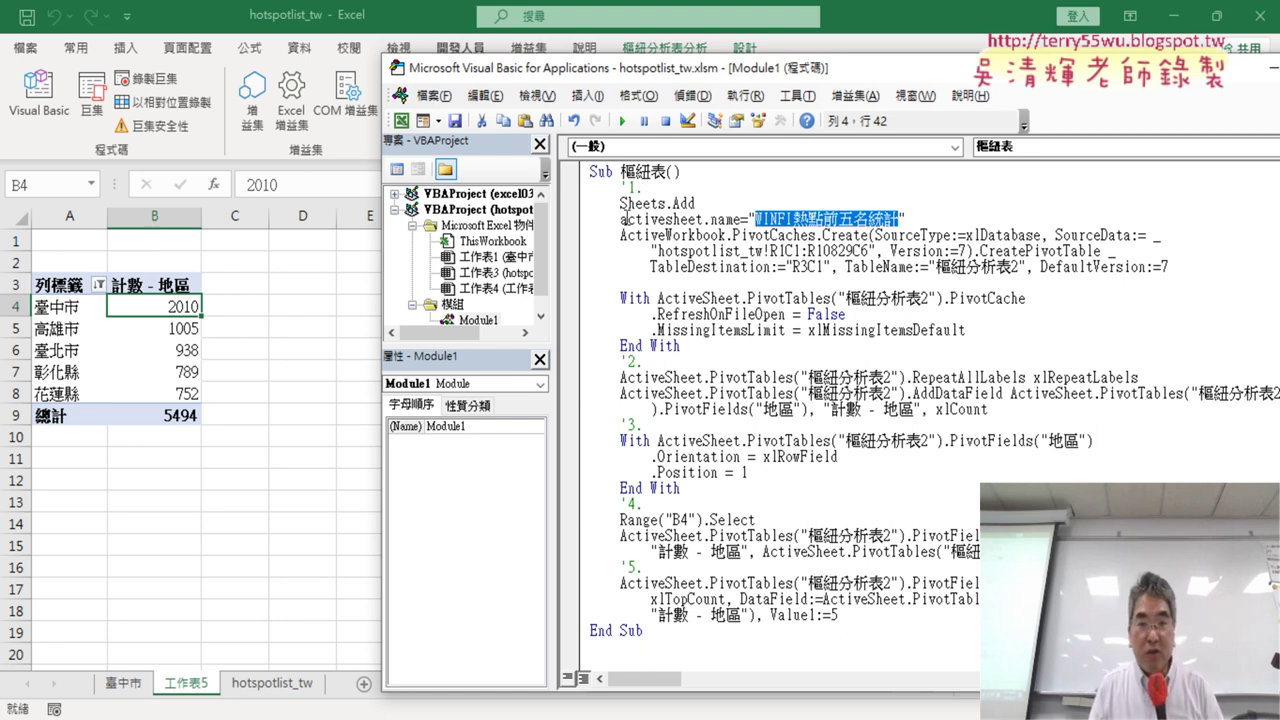
left_click_drag(620, 219, 741, 219)
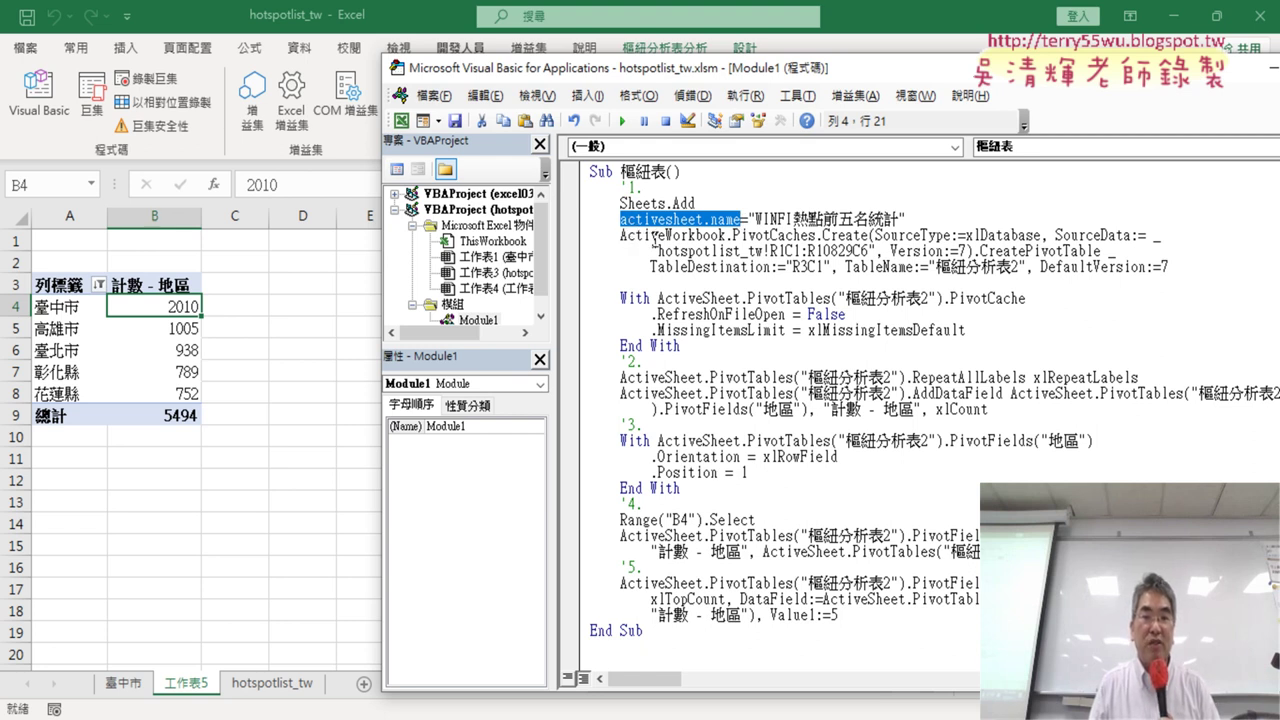
left_click(656, 236)
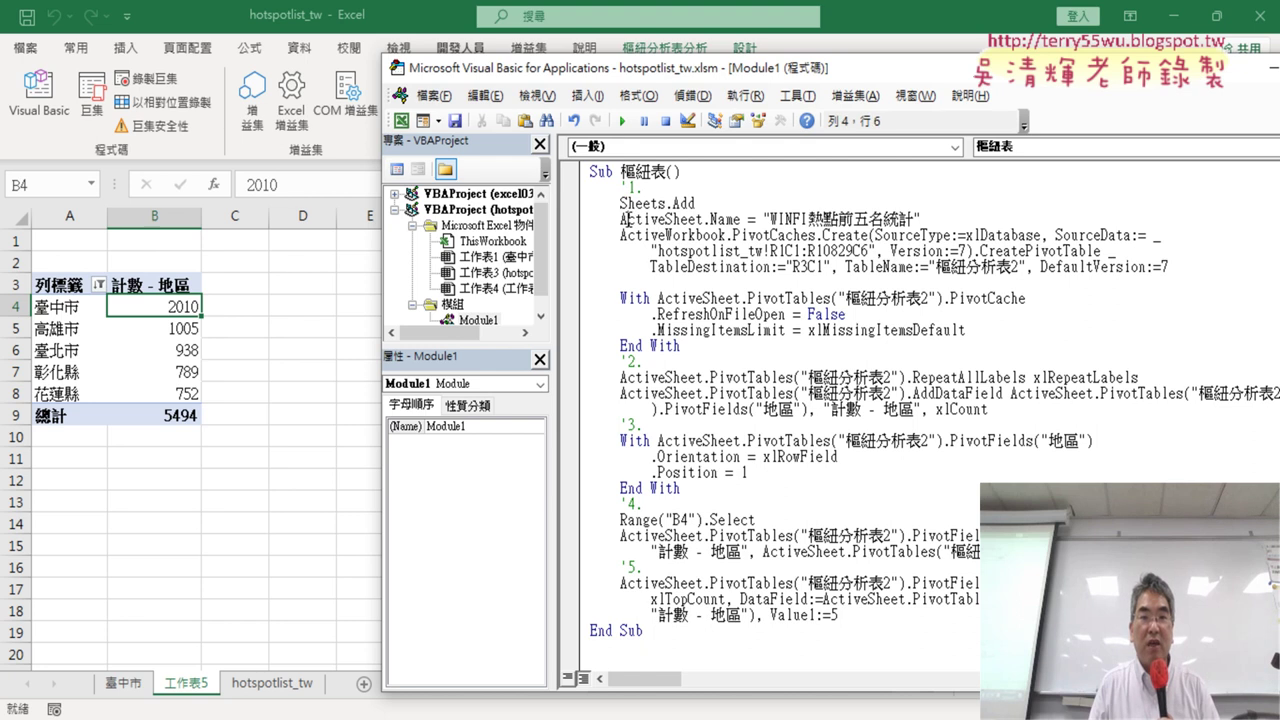
left_click_drag(627, 220, 710, 219)
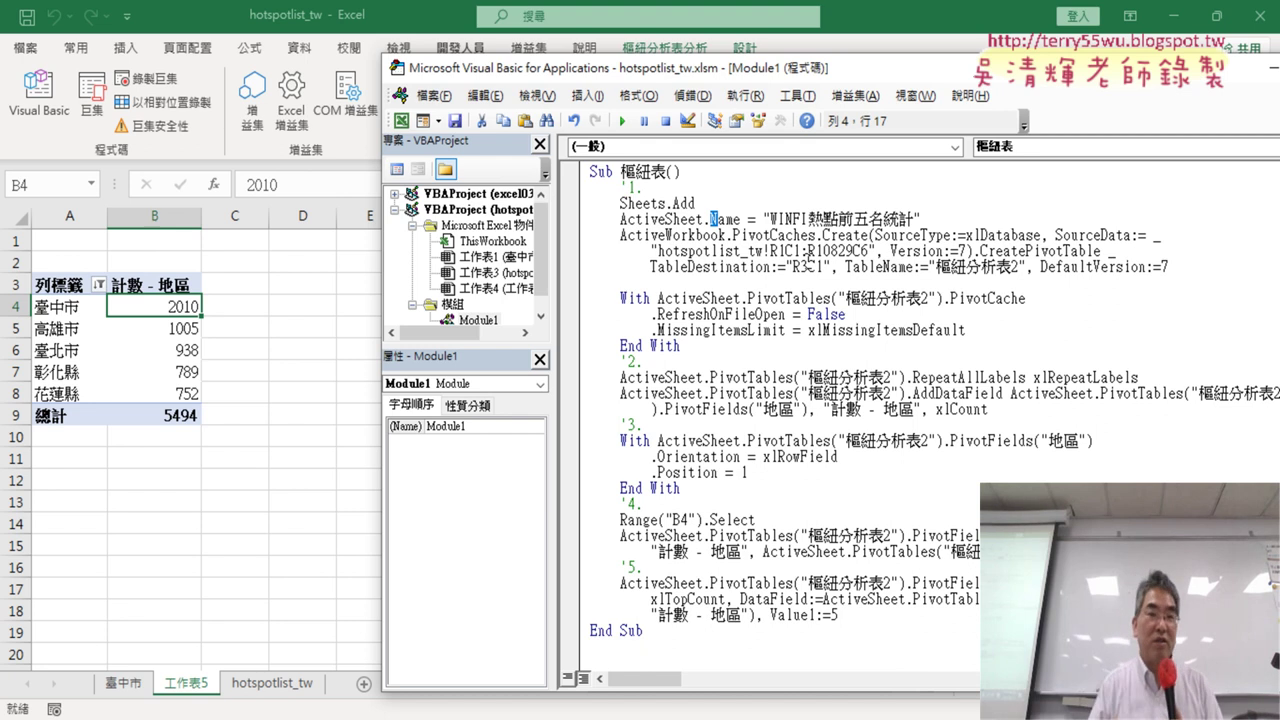
left_click(681, 234)
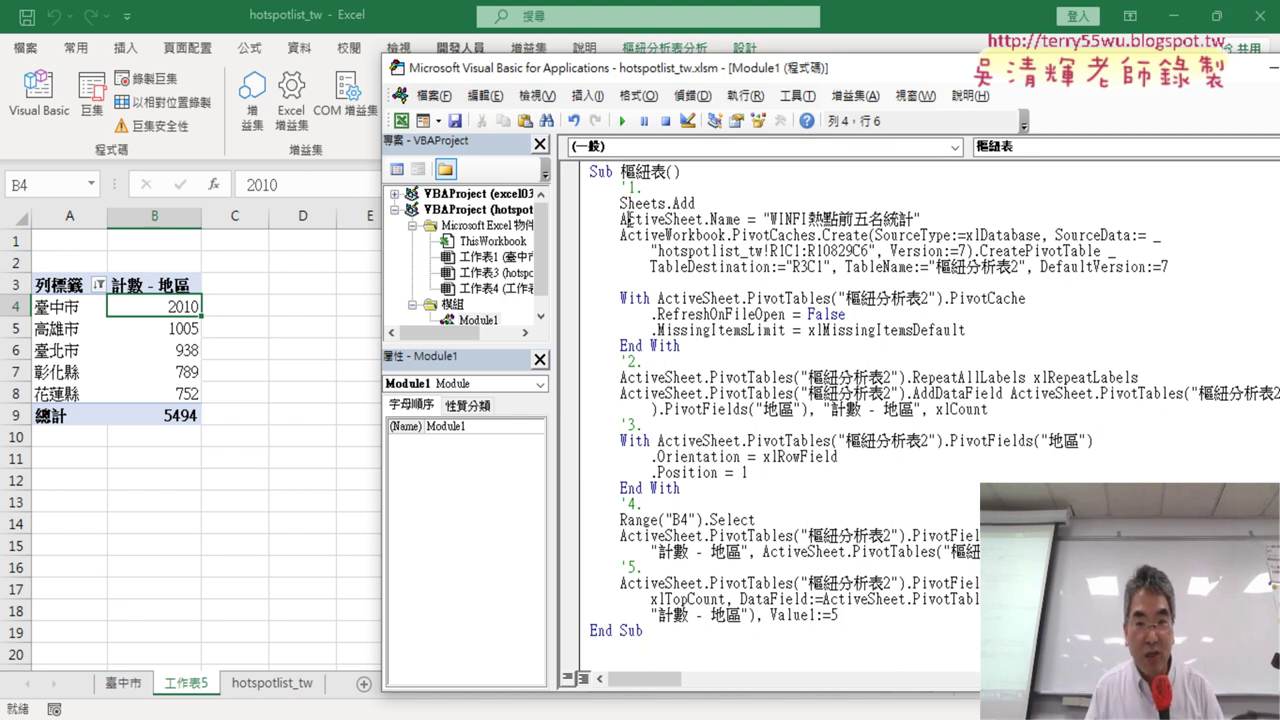
left_click_drag(628, 218, 619, 218)
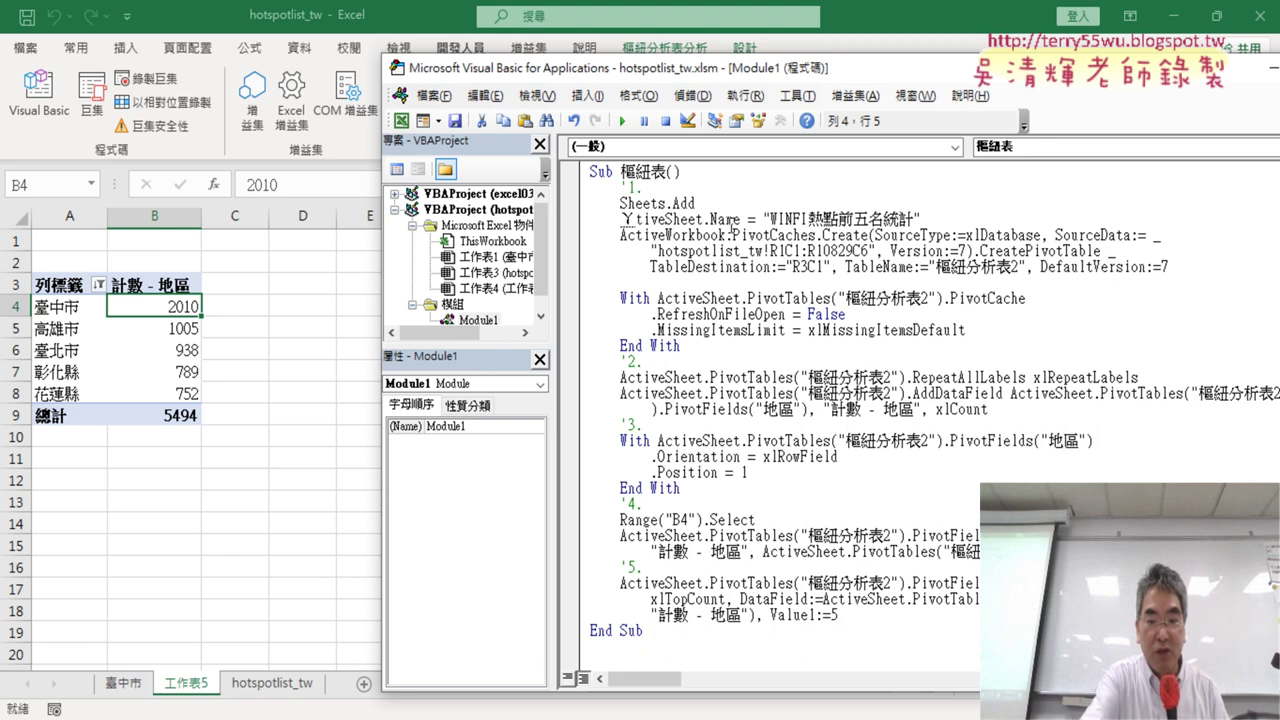
type("a")
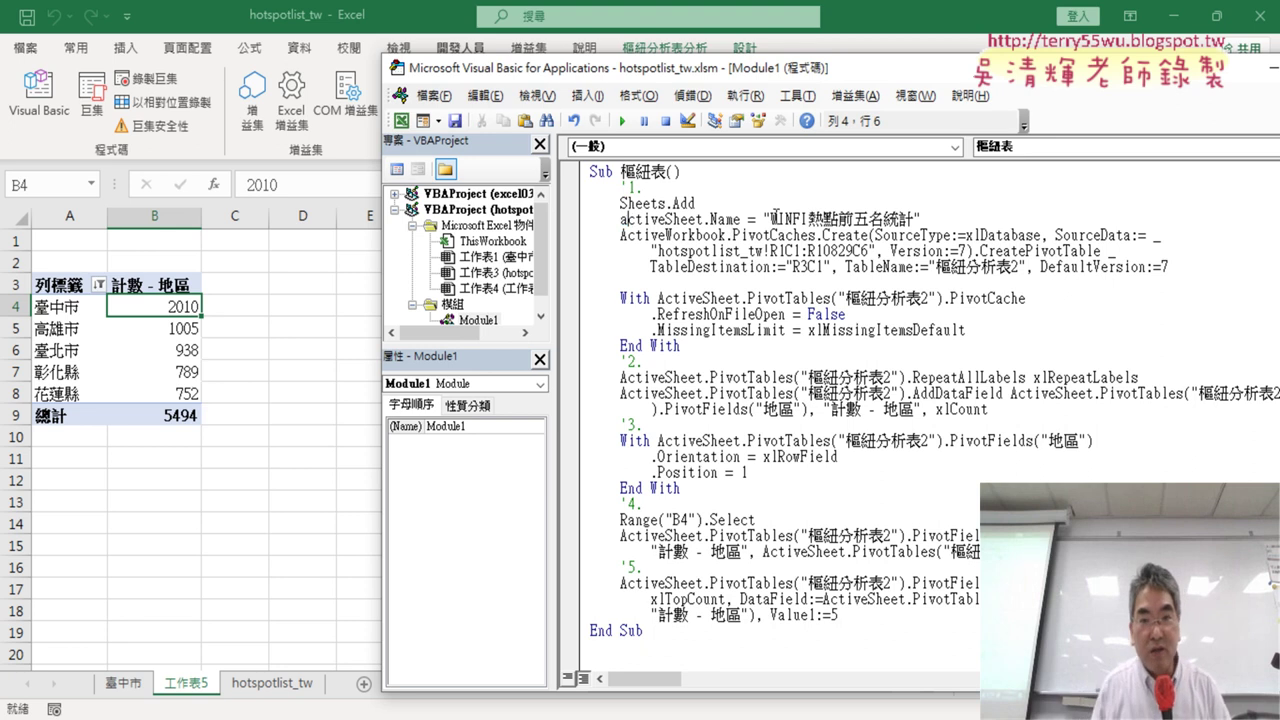
left_click(669, 219)
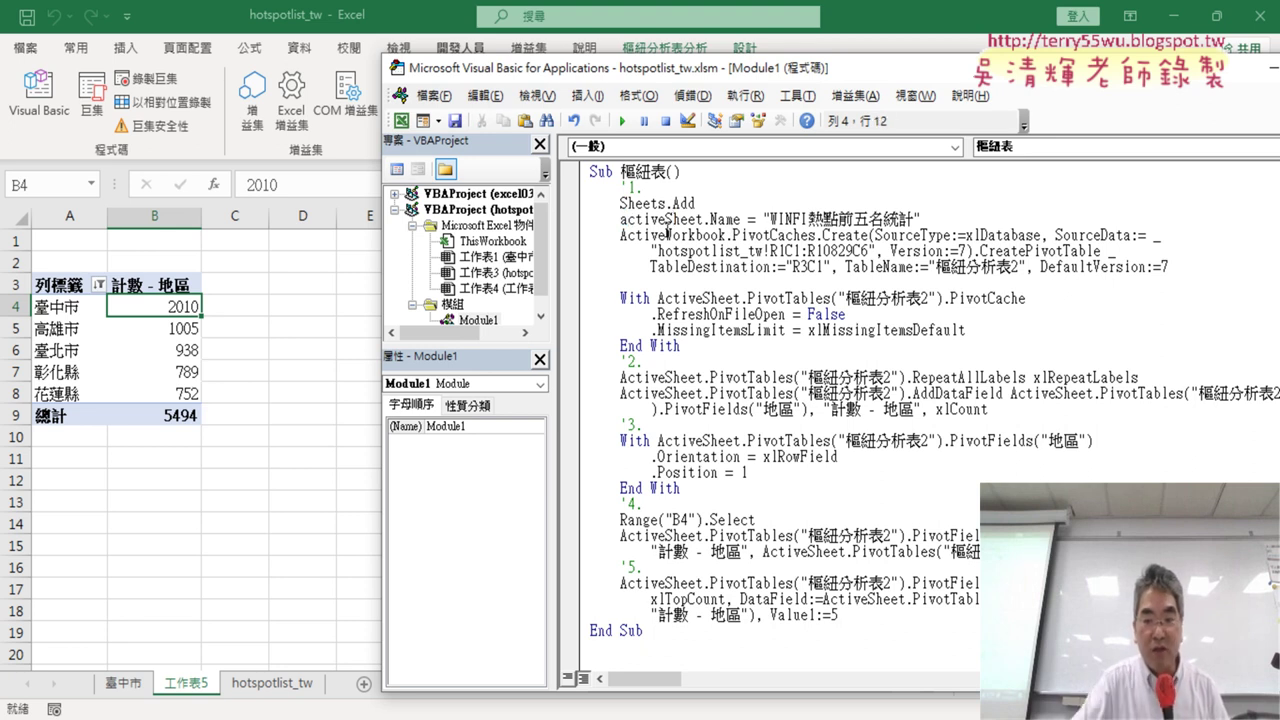
key("BackSpace")
type("s")
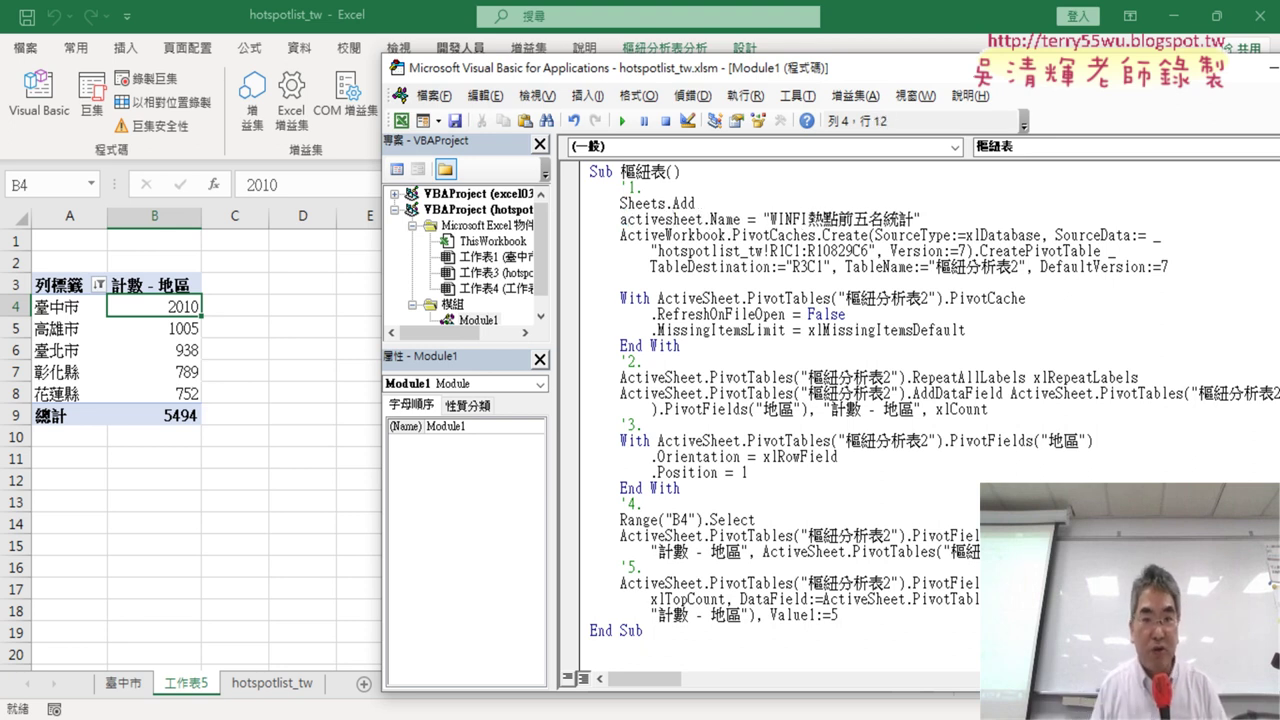
left_click(704, 219)
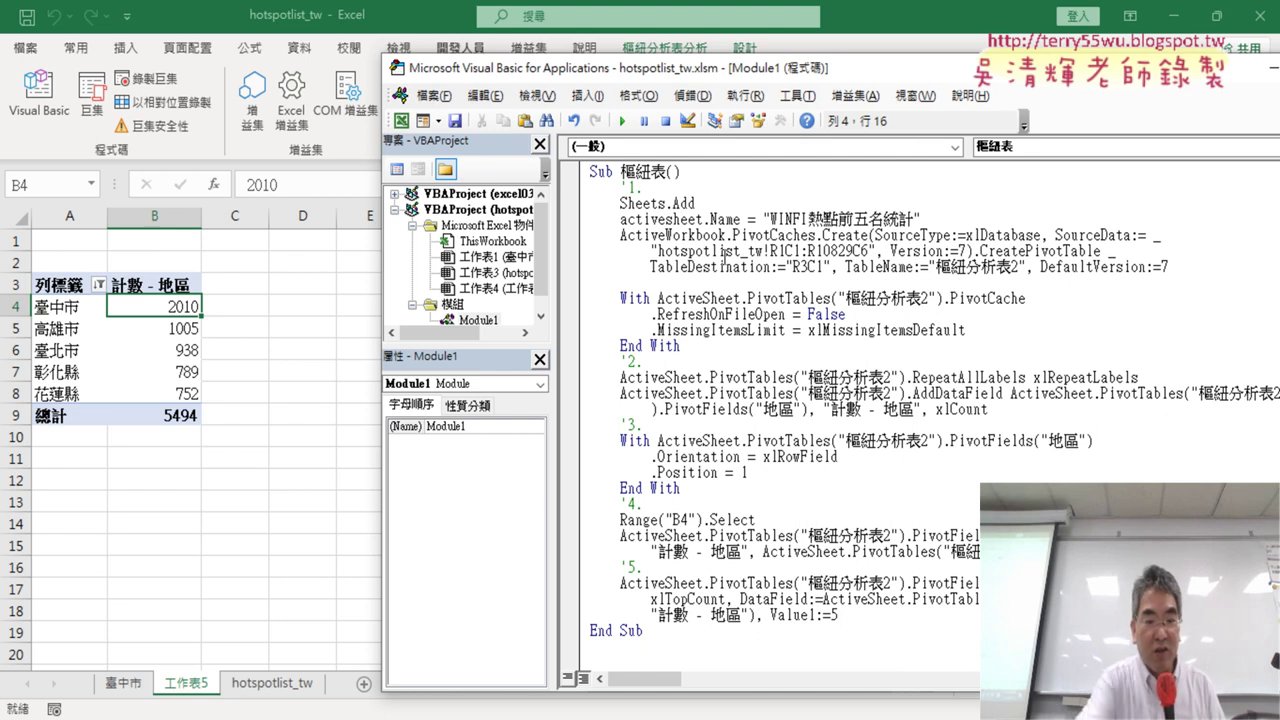
type("s")
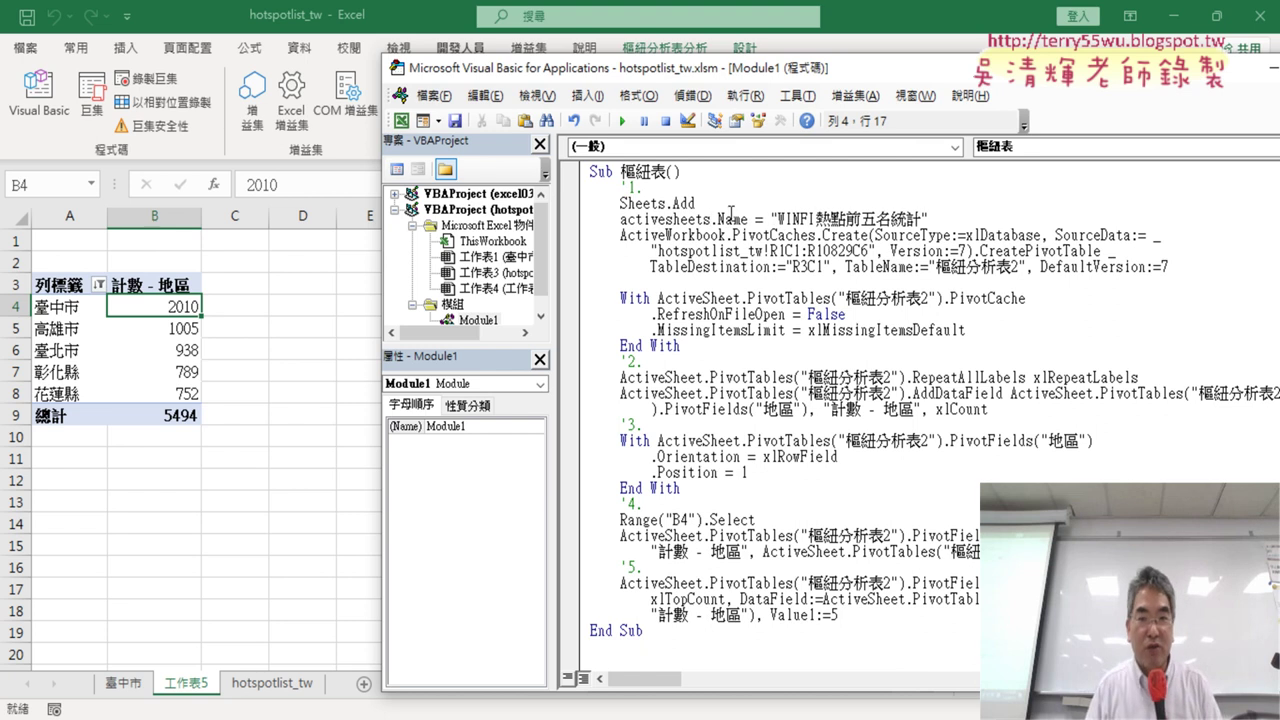
left_click_drag(727, 219, 718, 219)
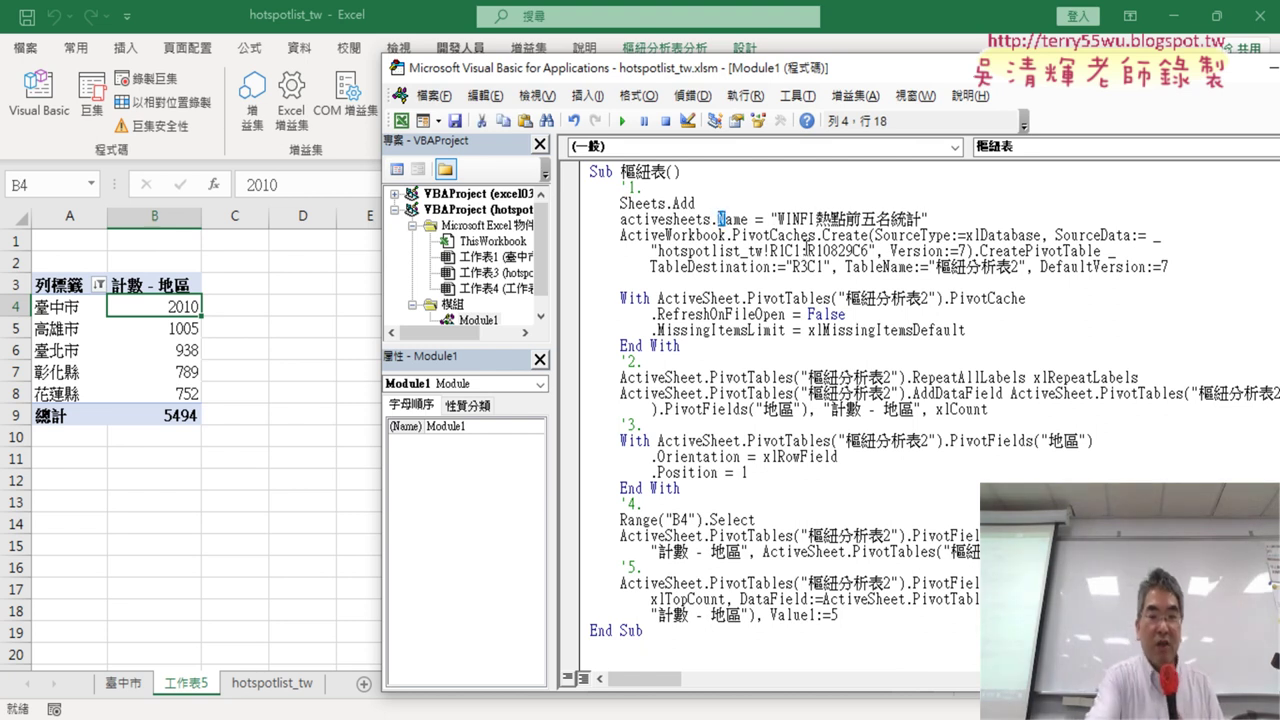
type("n")
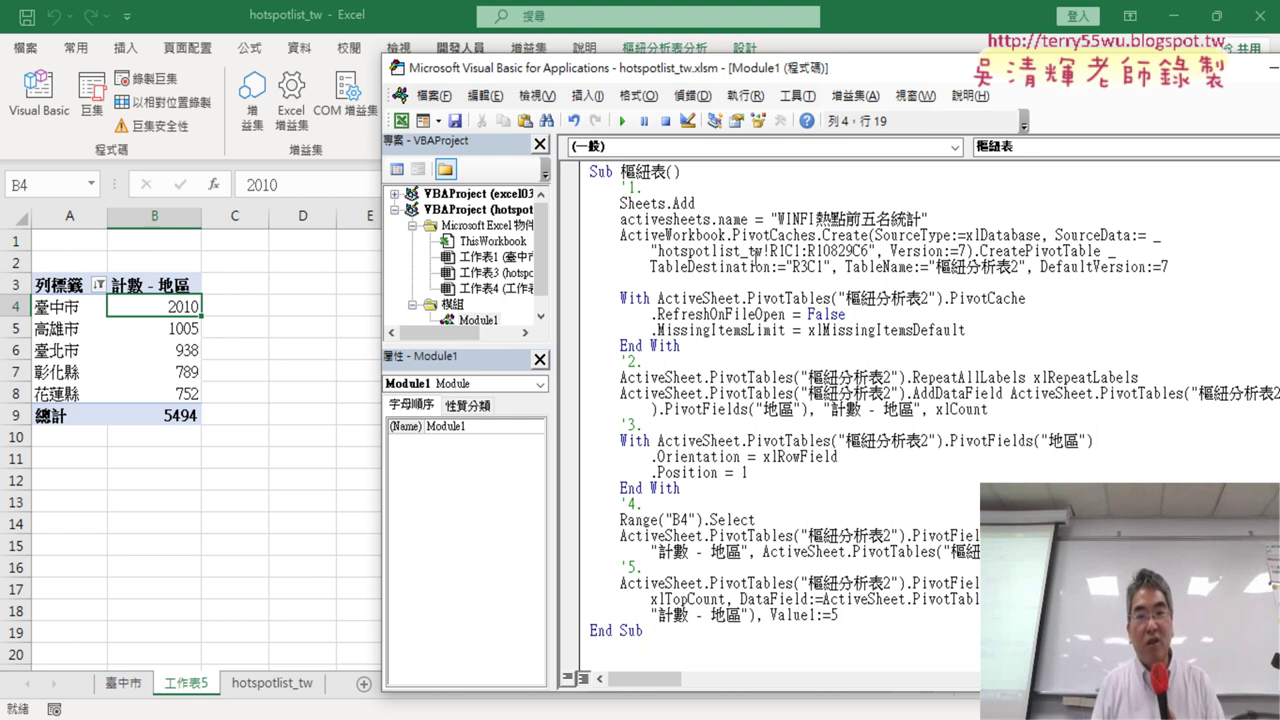
left_click(626, 219)
left_click_drag(622, 219, 752, 217)
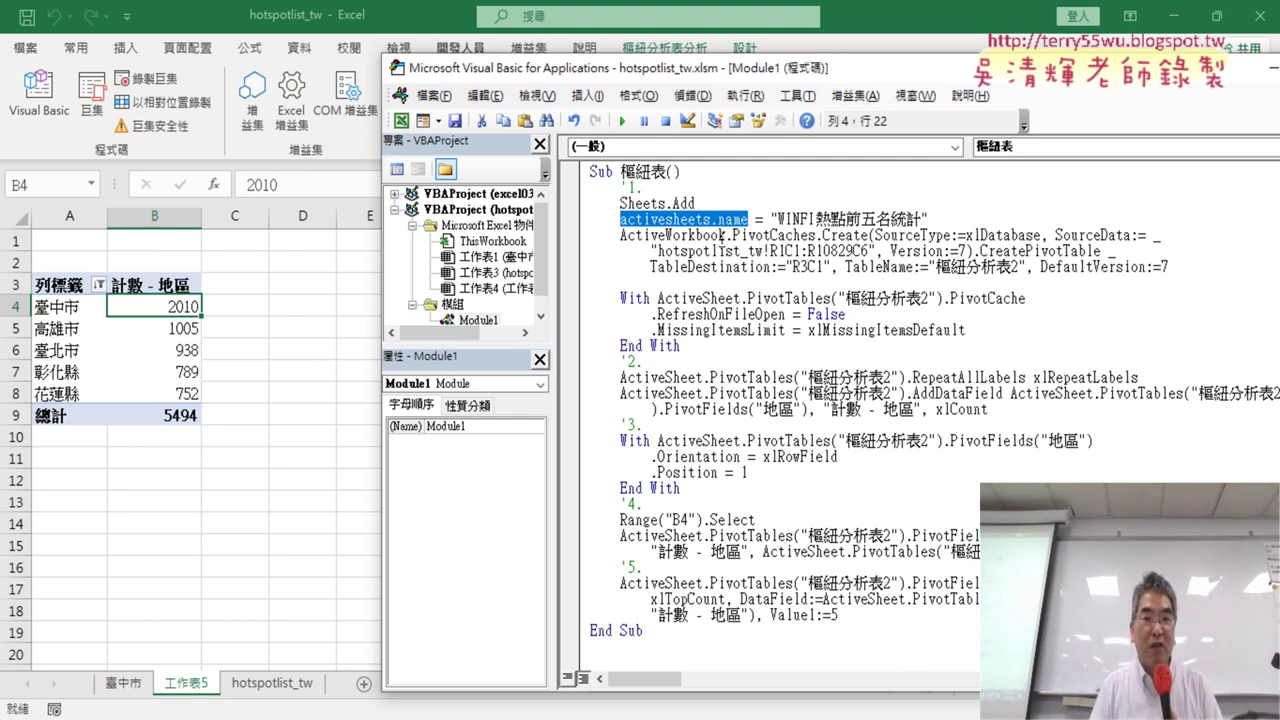
left_click(708, 240)
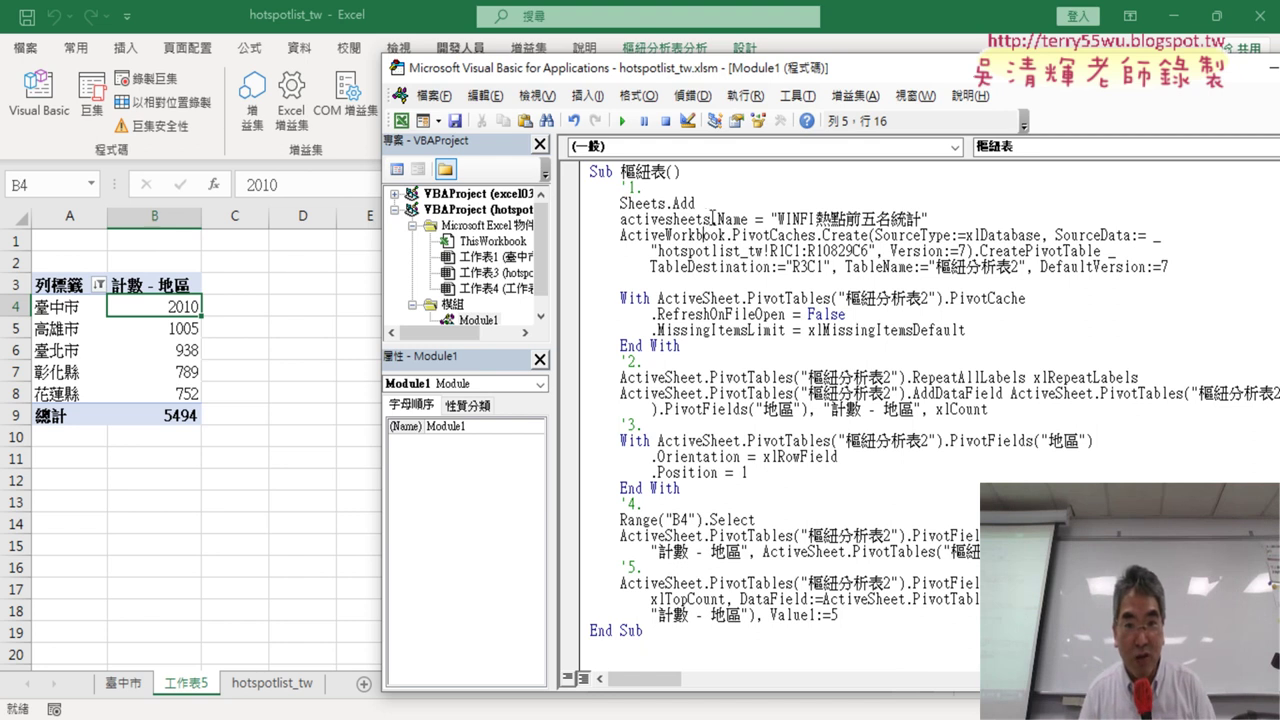
Step: Remove the extra s so activesheets becomes ActiveSheet in the naming line
left_click_drag(712, 217, 704, 217)
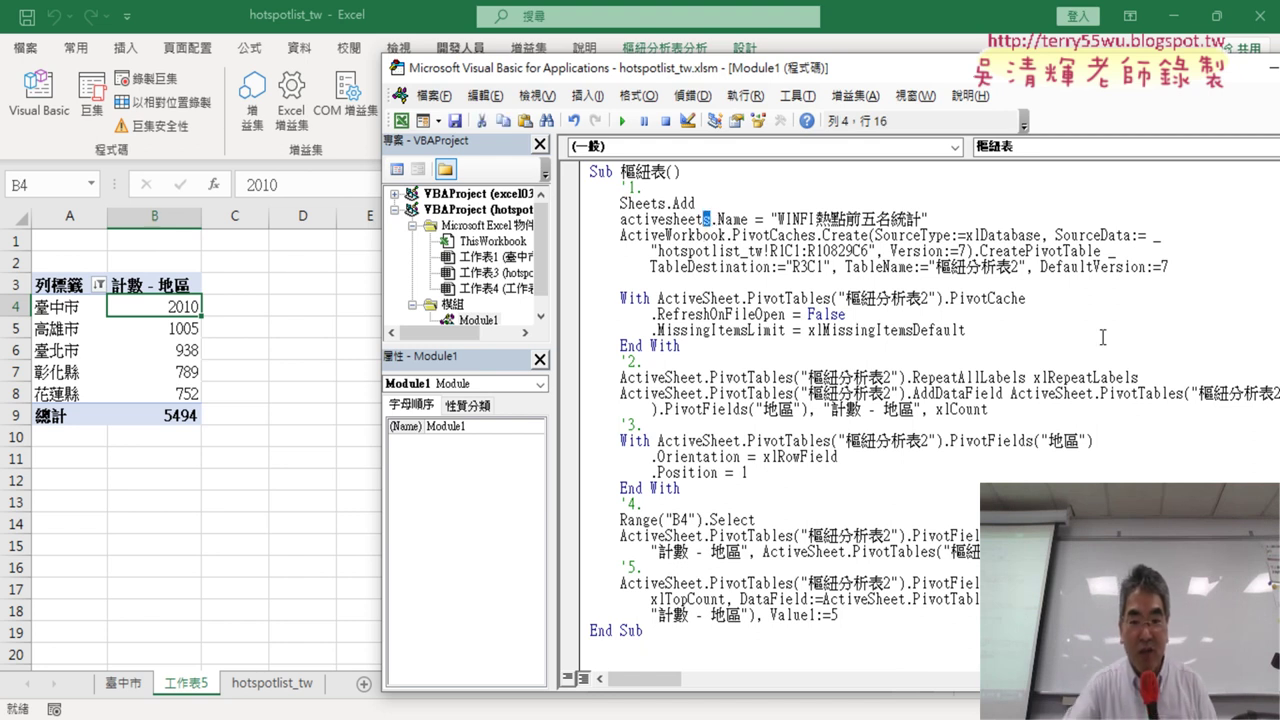
key("Delete")
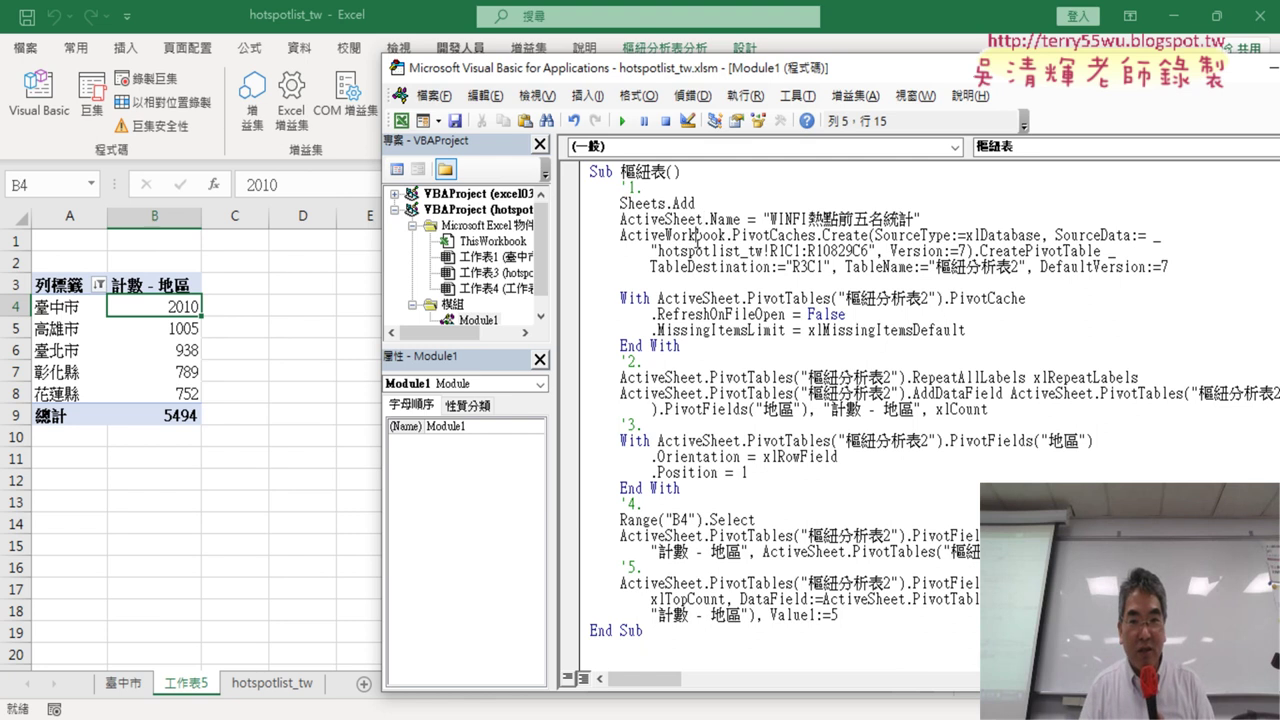
left_click_drag(704, 218, 620, 218)
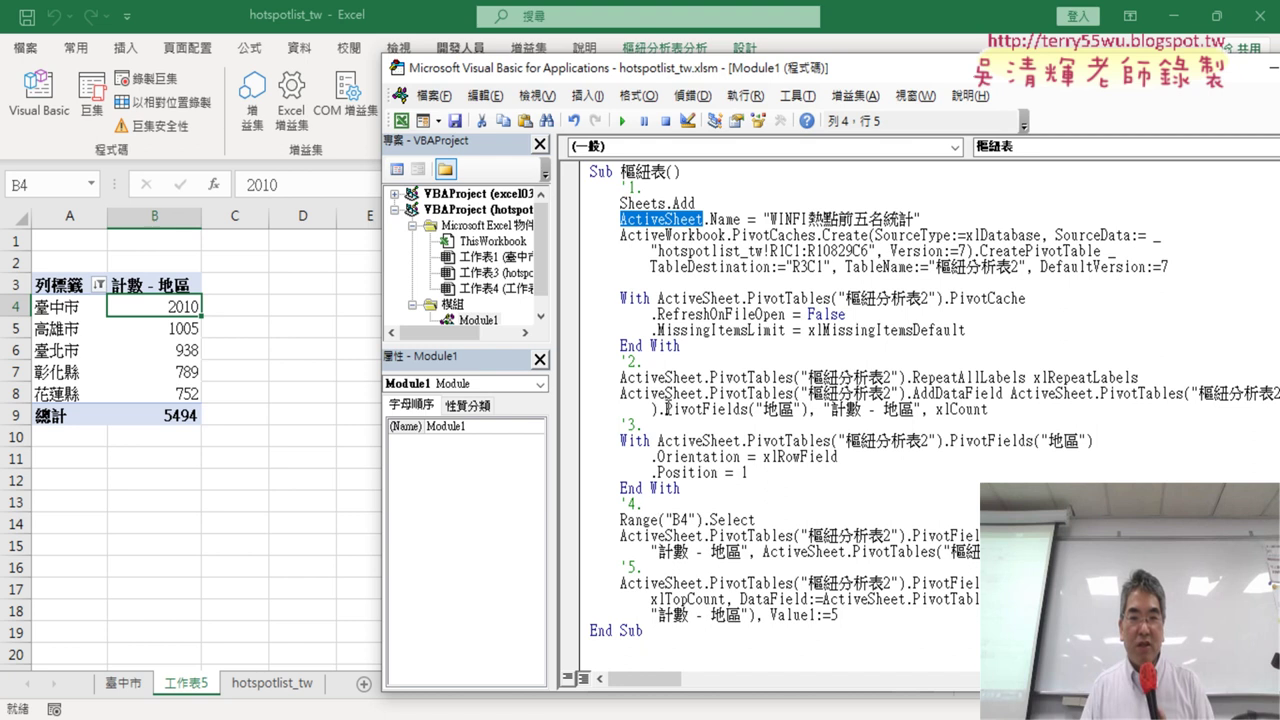
Step: Bring Chrome forward and open the iTaiwan hotspot notes in Google Docs
left_click(661, 188)
mouse_move(570, 715)
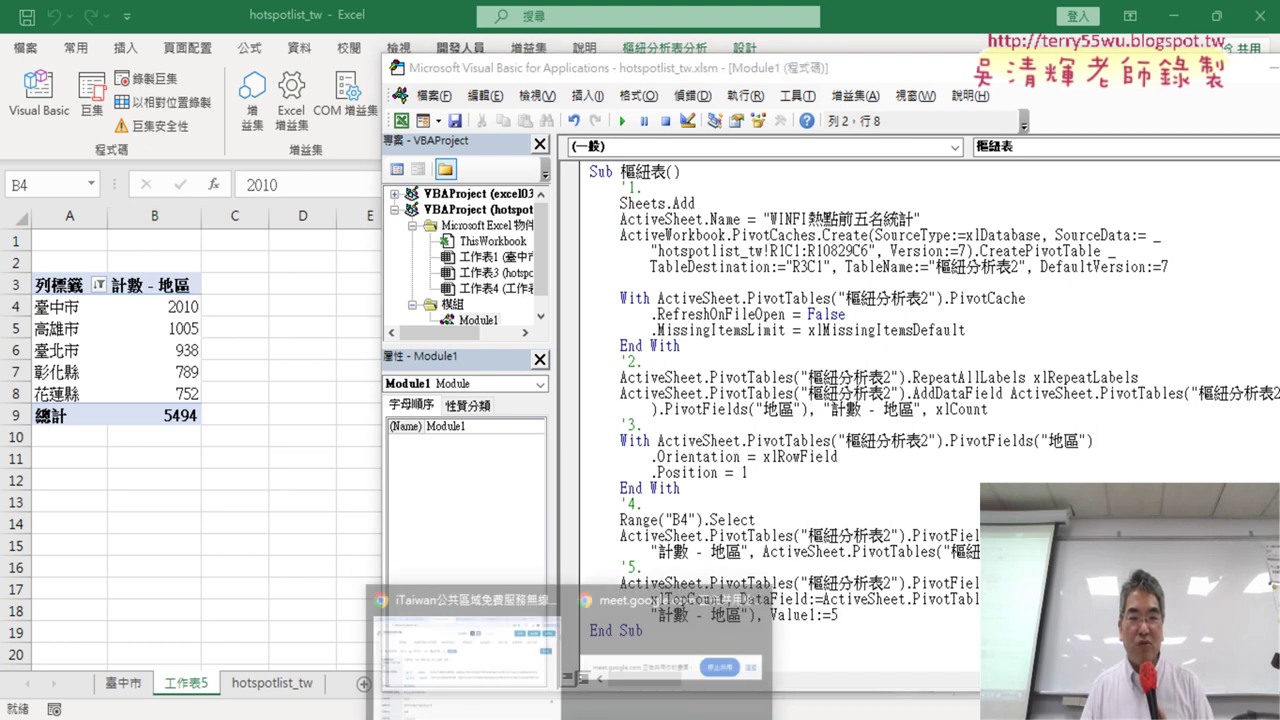
left_click(467, 645)
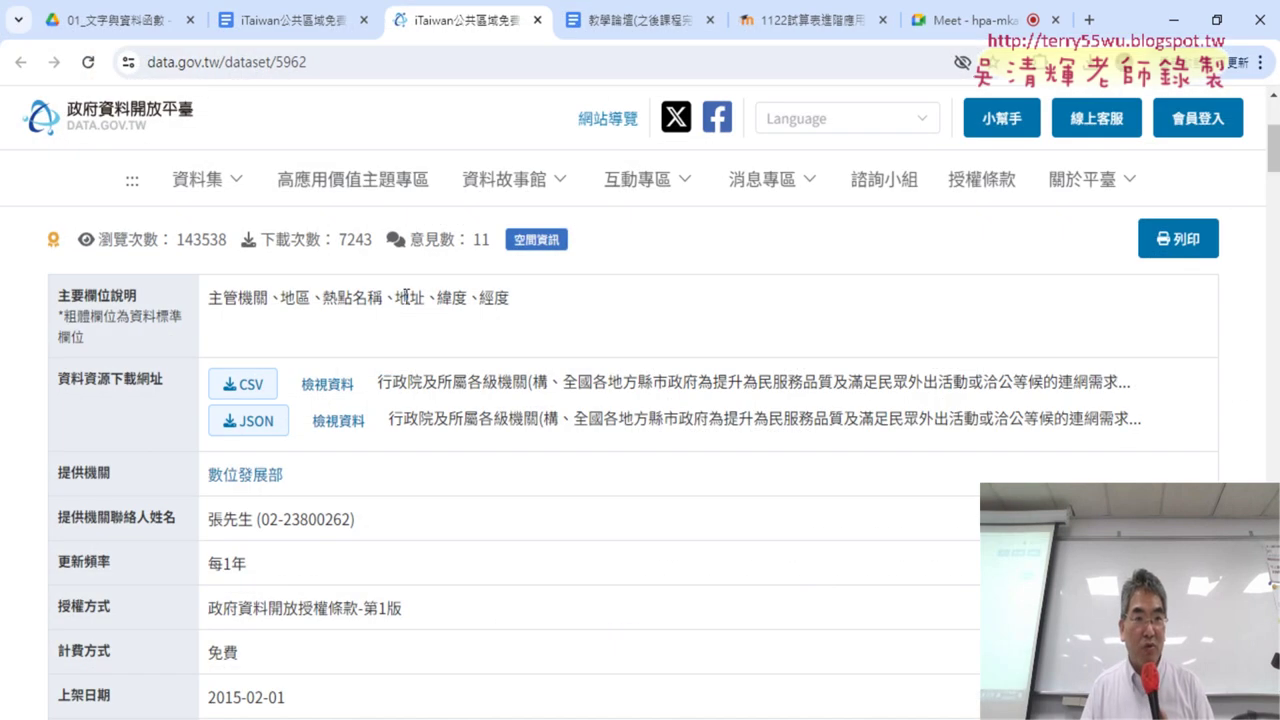
left_click(140, 20)
left_click(295, 20)
Step: Scroll to the commented Sub 樞紐表() code, mark the sort and '5.前五項 steps, and select it
scroll(466, 322, "down", 10)
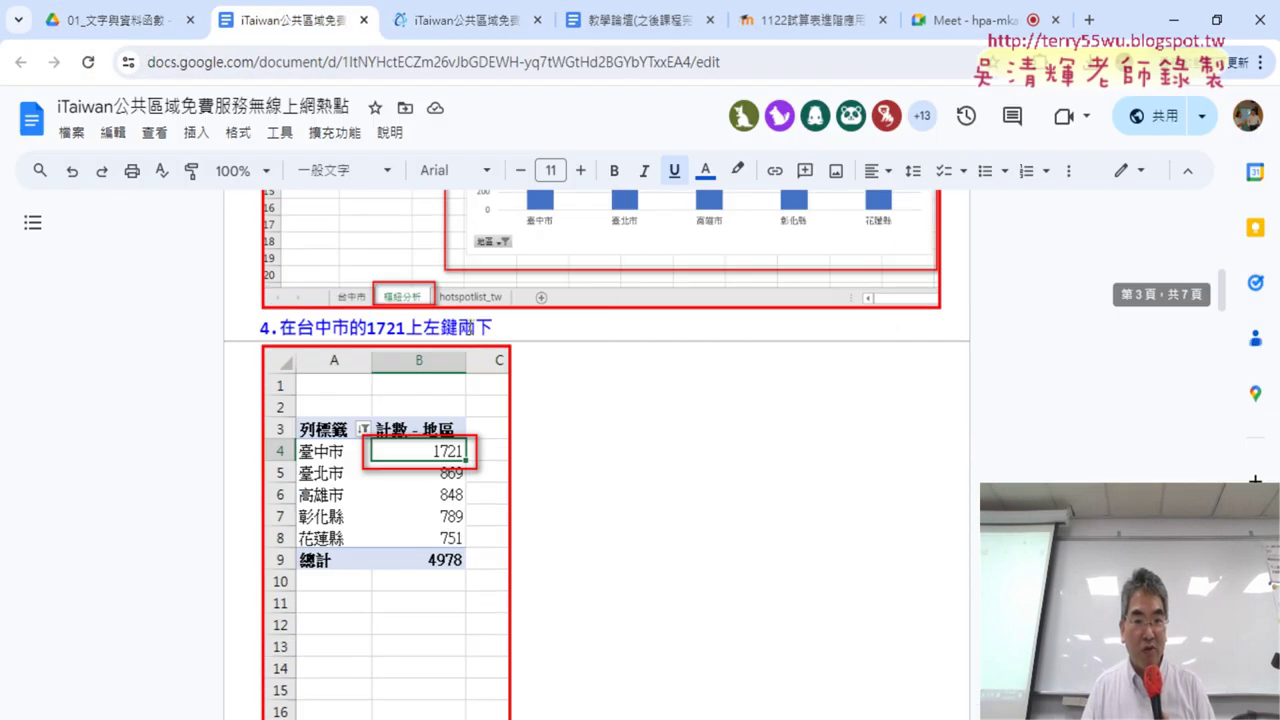
scroll(469, 322, "down", 10)
scroll(468, 322, "down", 4)
scroll(468, 322, "down", 1)
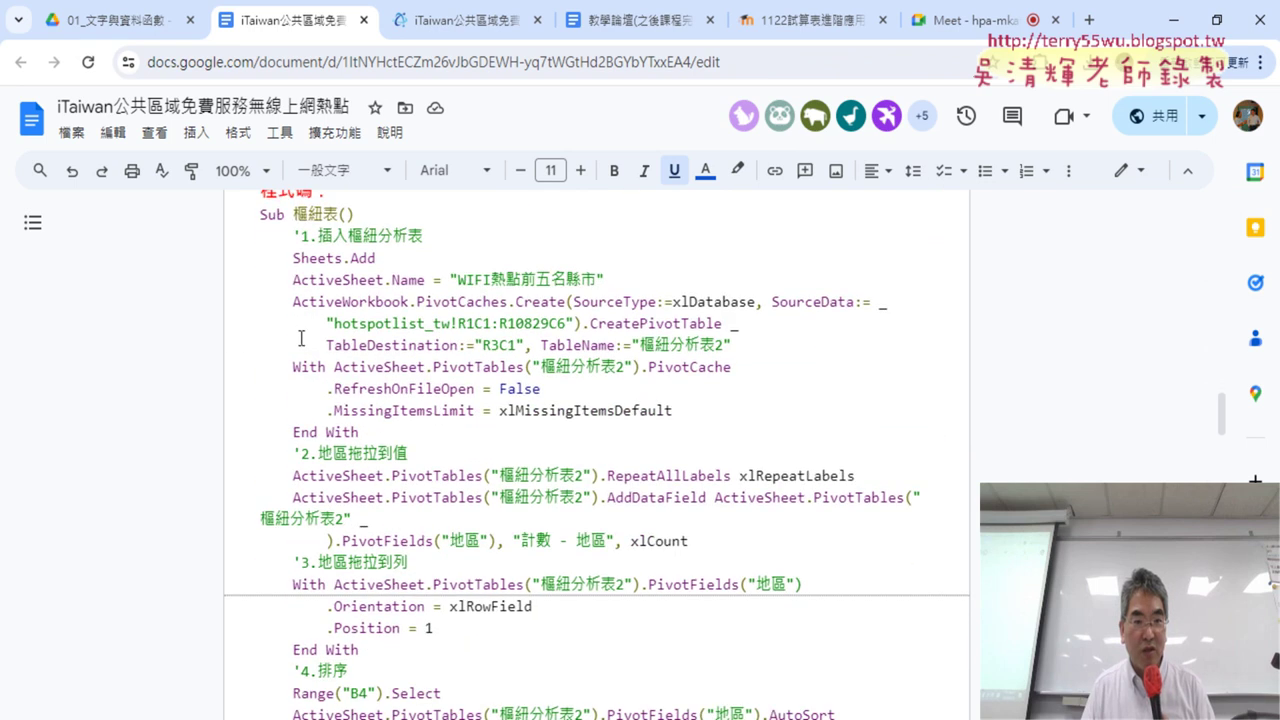
left_click(333, 235)
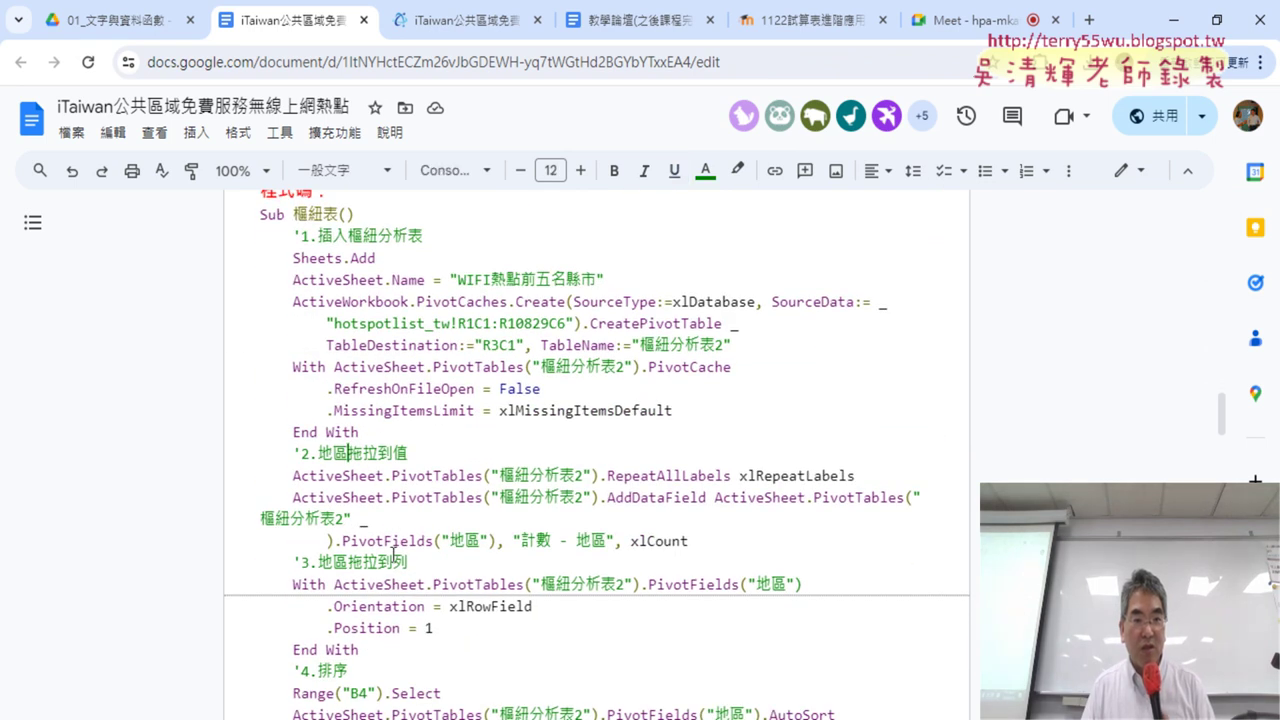
left_click(384, 562)
scroll(397, 567, "down", 1)
double_click(352, 572)
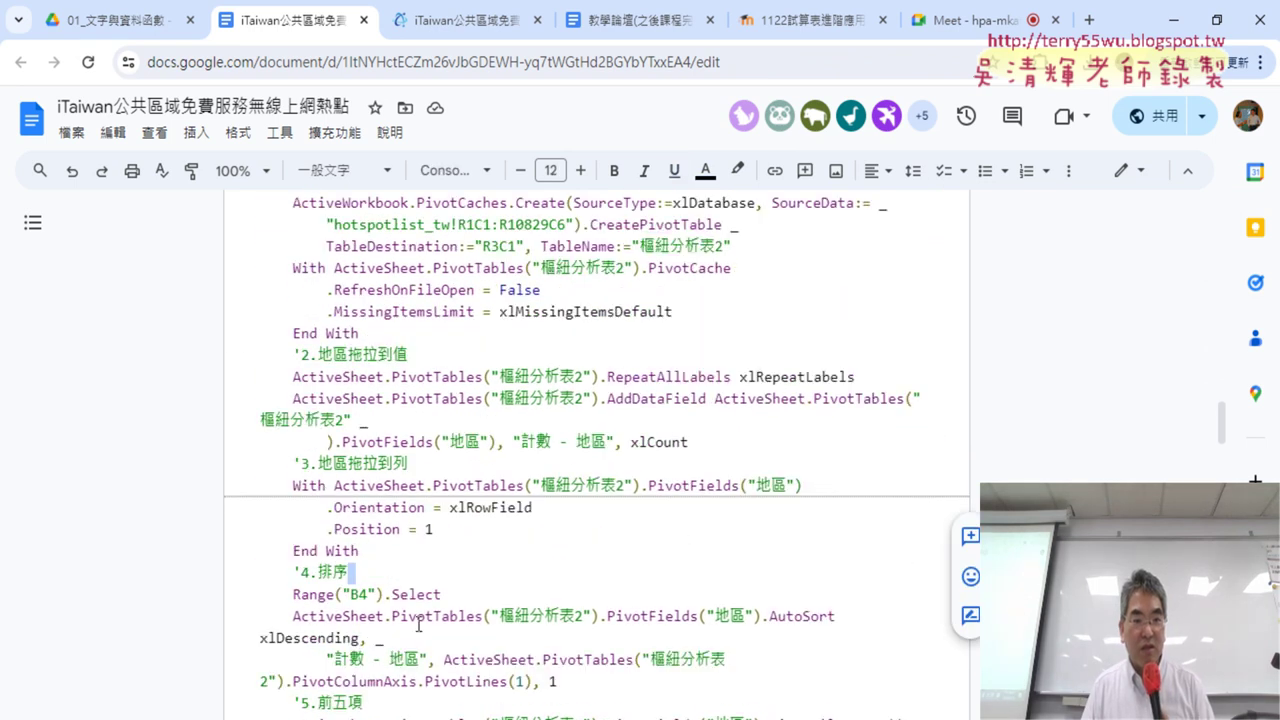
scroll(381, 587, "down", 2)
left_click_drag(380, 505, 286, 505)
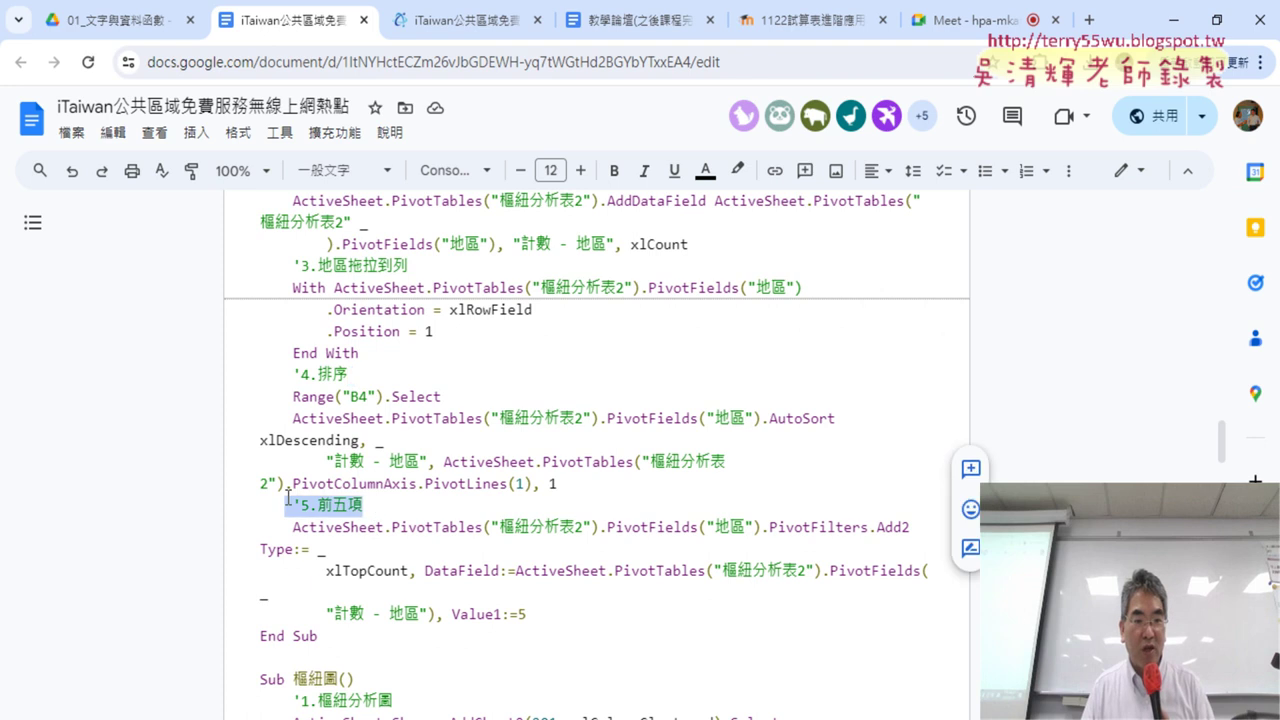
scroll(354, 558, "down", 1)
mouse_move(335, 556)
left_mouse_down()
mouse_move(216, 152)
mouse_move(224, 309)
left_mouse_up()
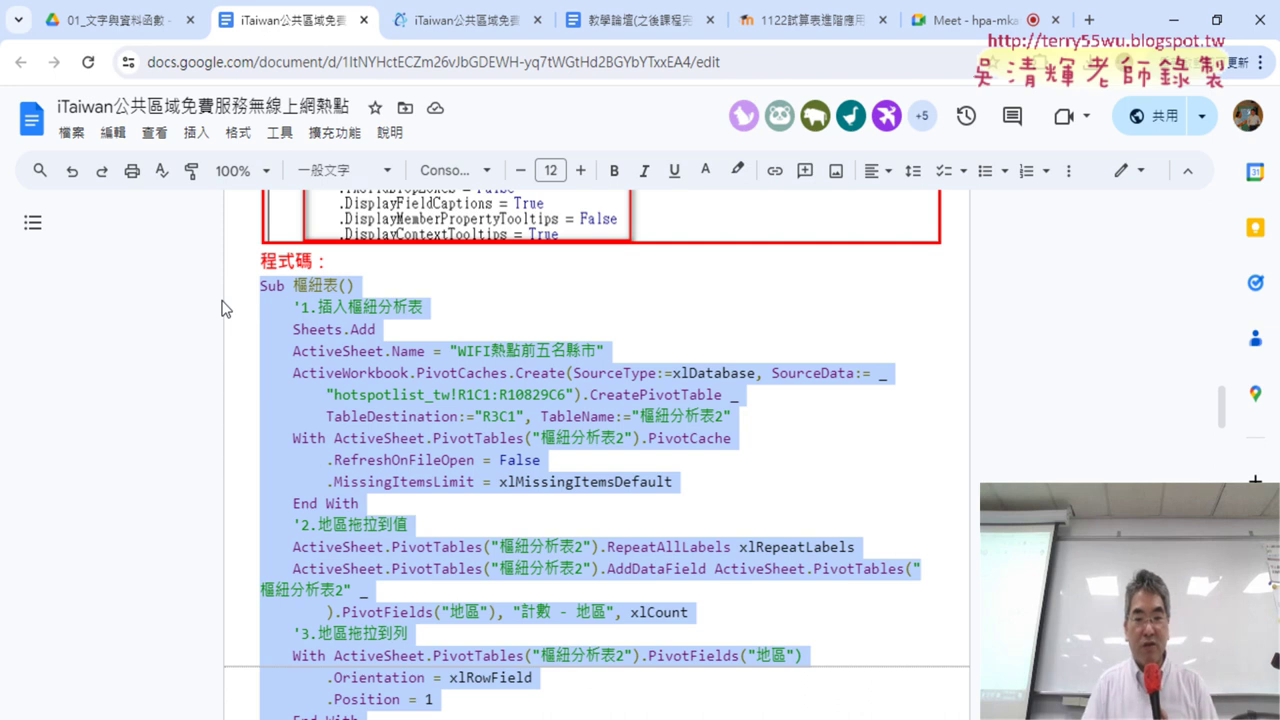
Step: Replace all the Module1 code with the copied commented macro
left_click(669, 620)
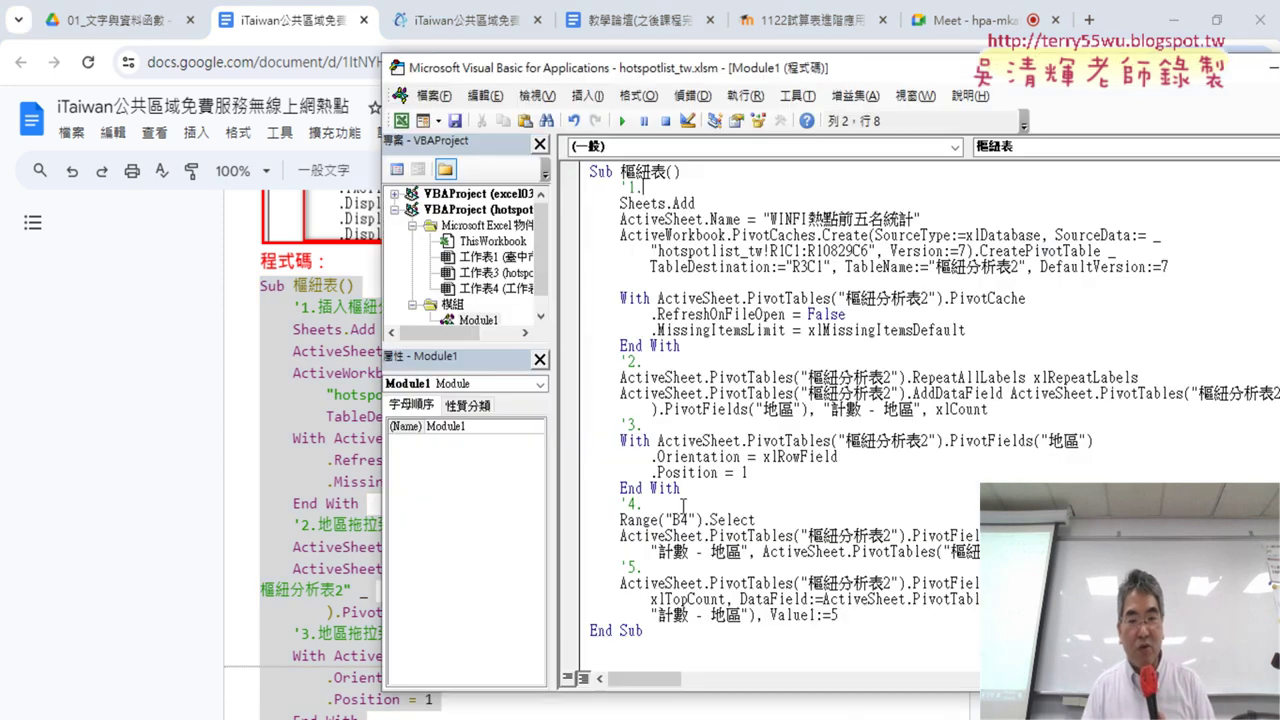
left_click_drag(669, 617, 460, 150)
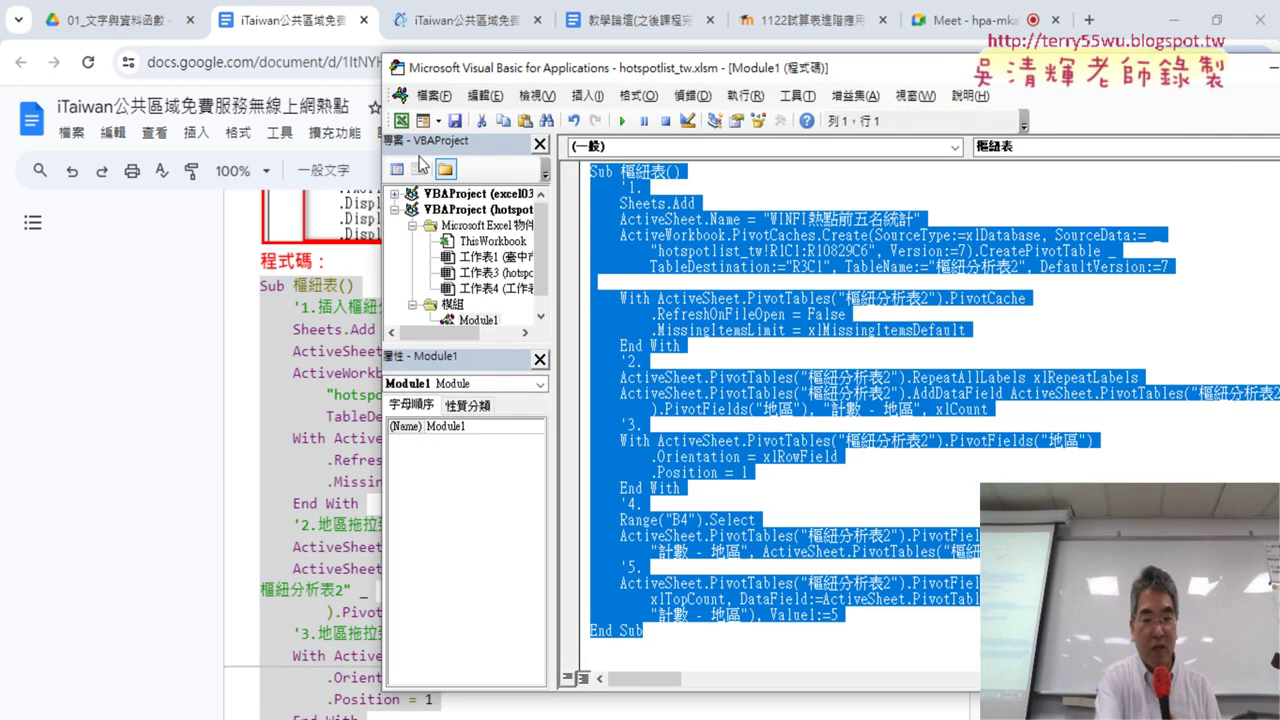
key("ctrl+v")
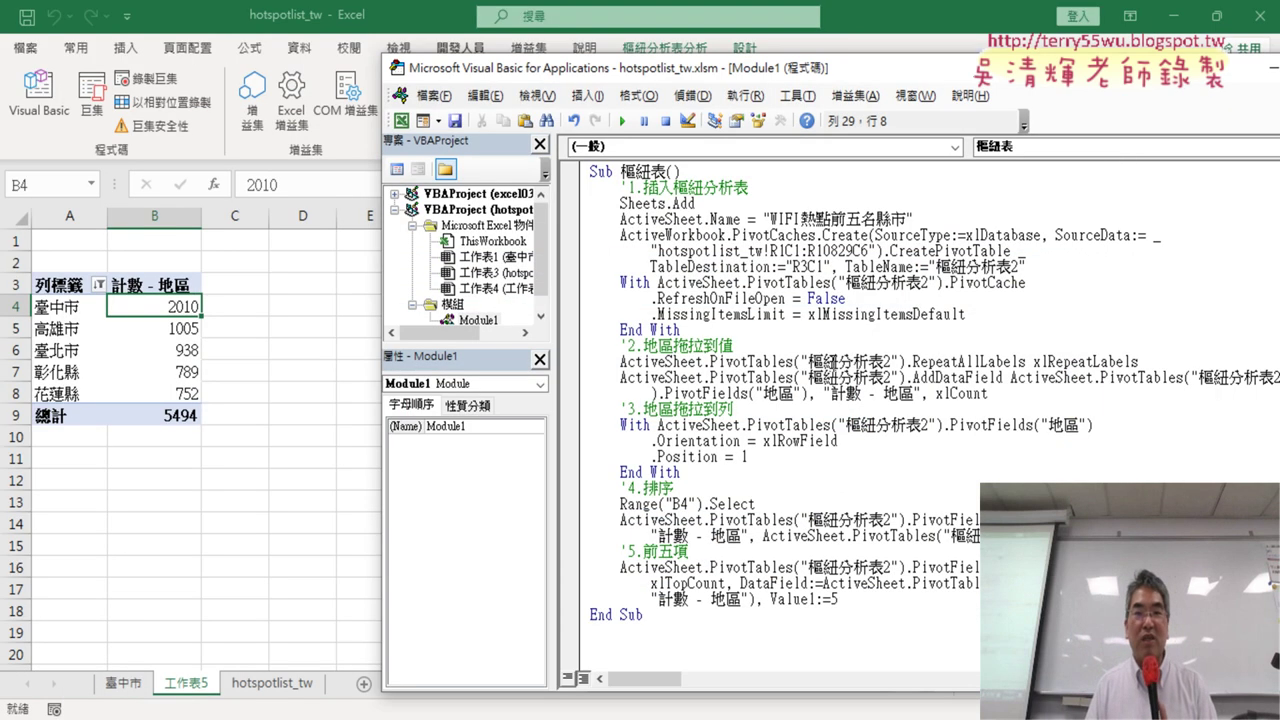
Step: Delete the 工作表5 sheet from the workbook
right_click(191, 680)
left_click(245, 443)
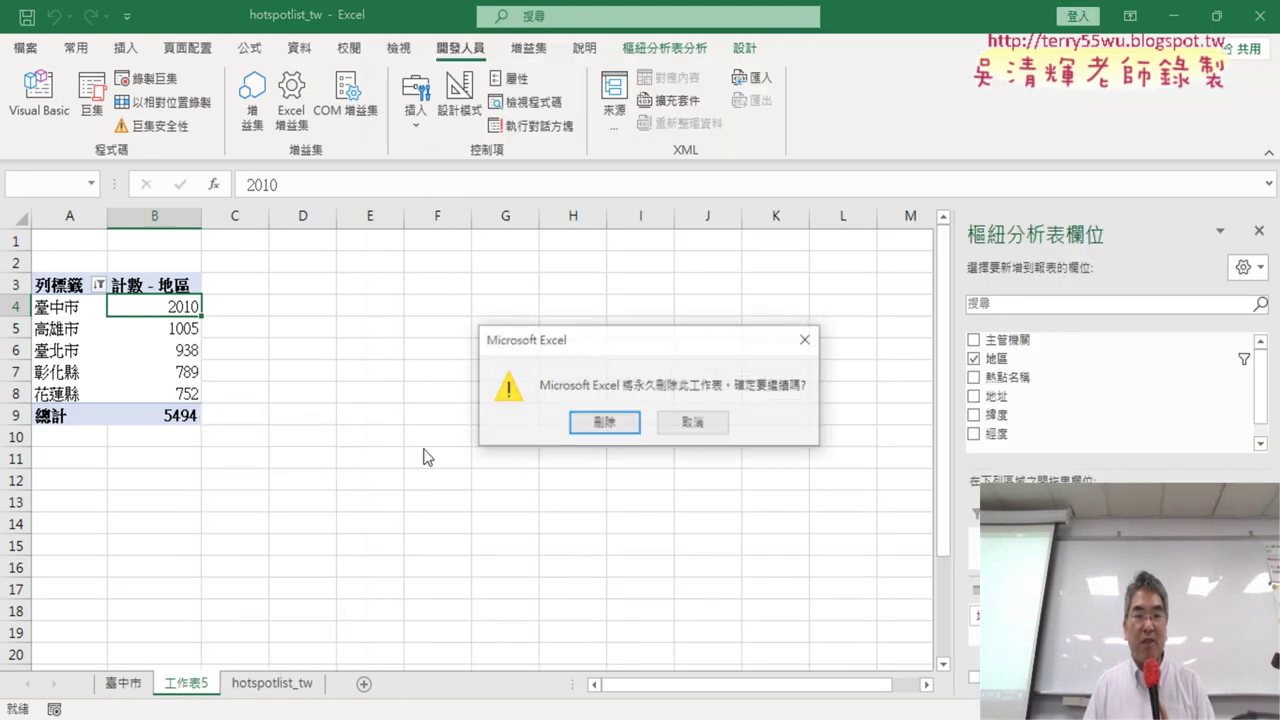
left_click(592, 423)
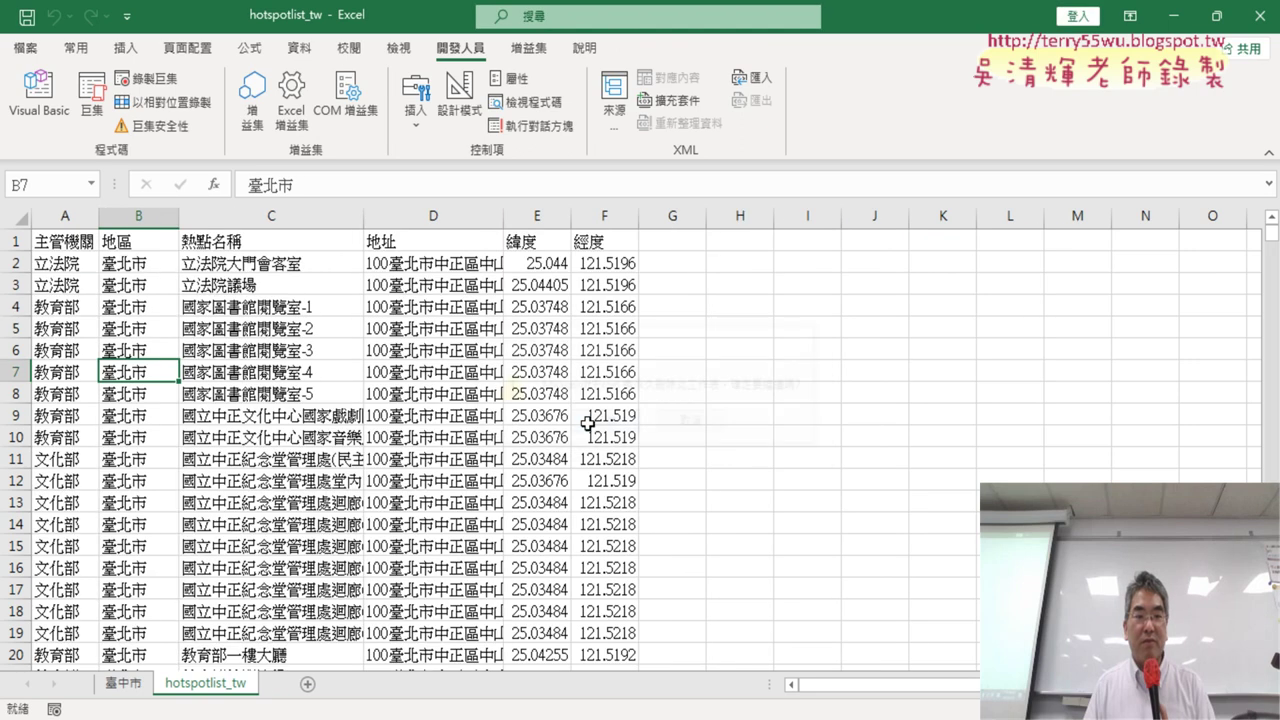
left_click(38, 92)
Step: Run the 樞紐表 macro, then circle the top-five 地區 pivot table (total 5494) and the WIFI熱點前五名縣市 tab
left_click(713, 315)
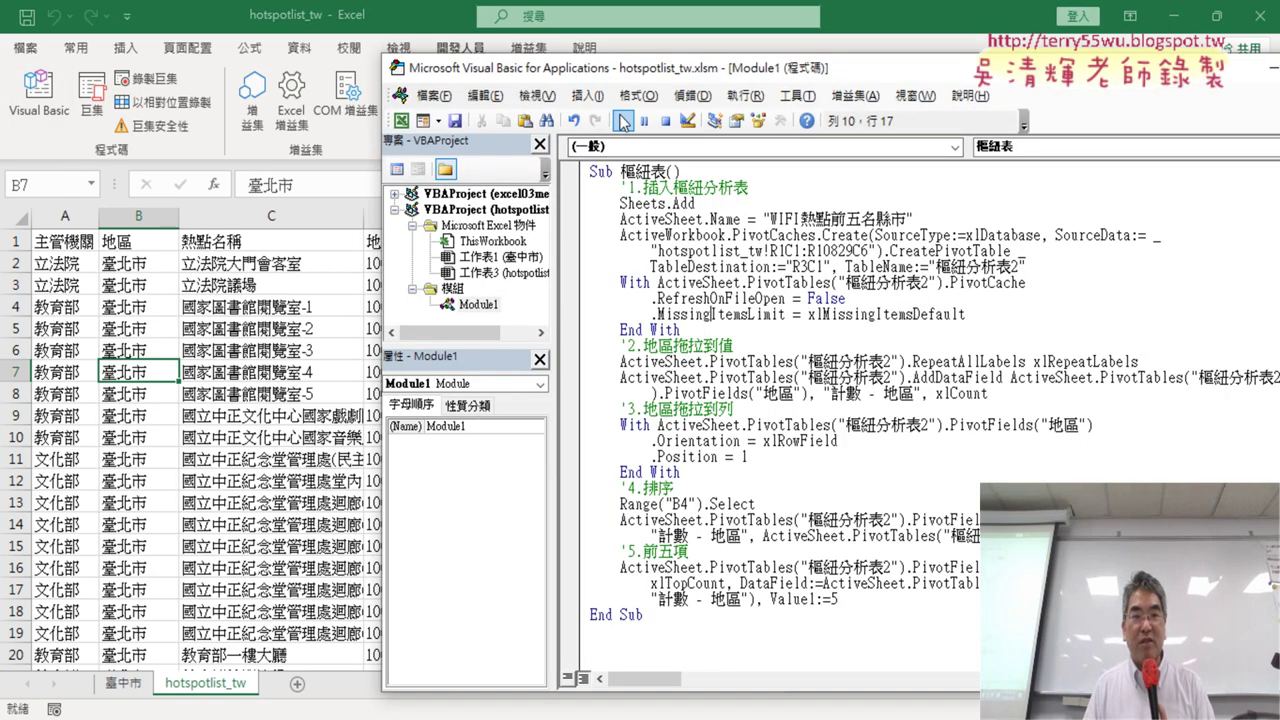
left_click(622, 121)
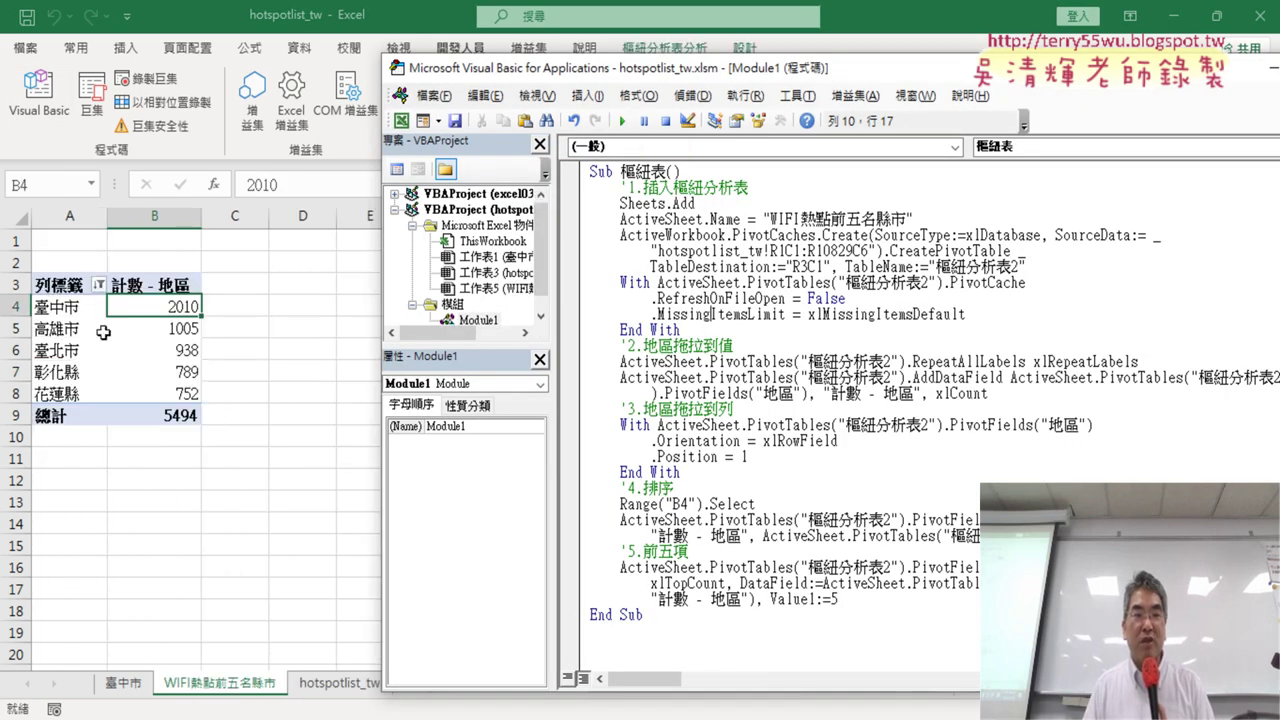
mouse_move(129, 330)
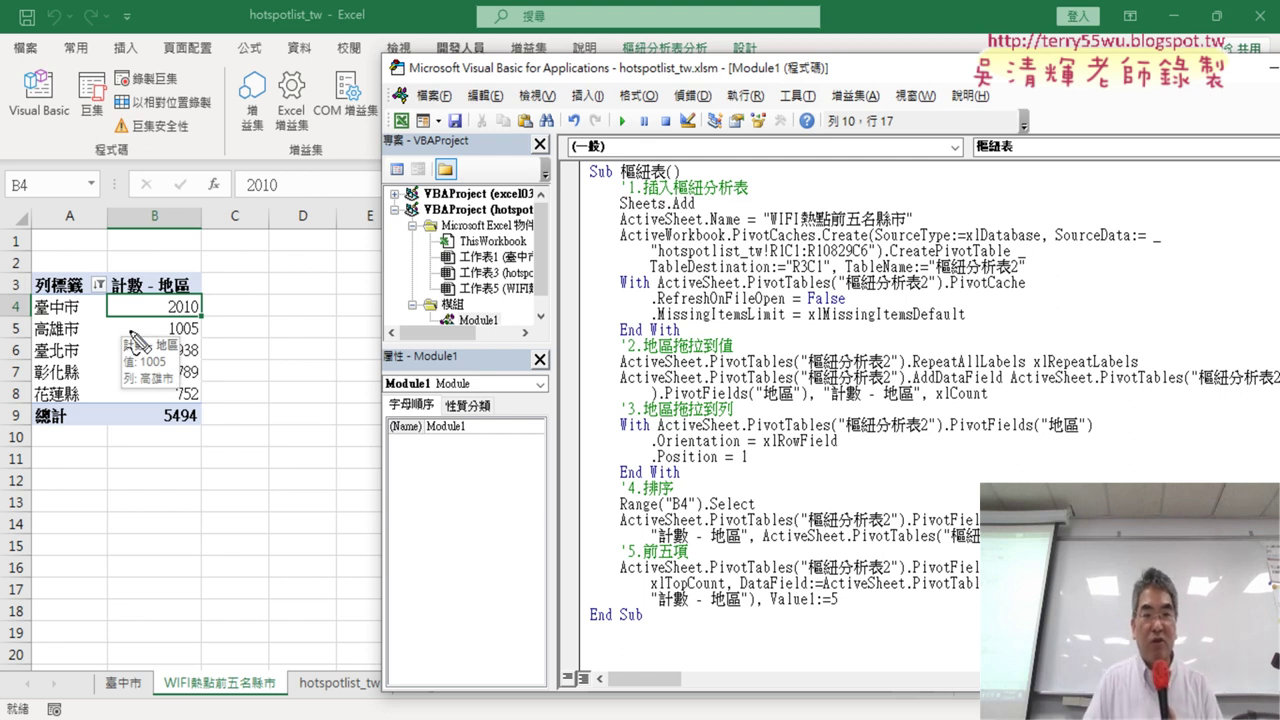
left_click_drag(165, 447, 172, 462)
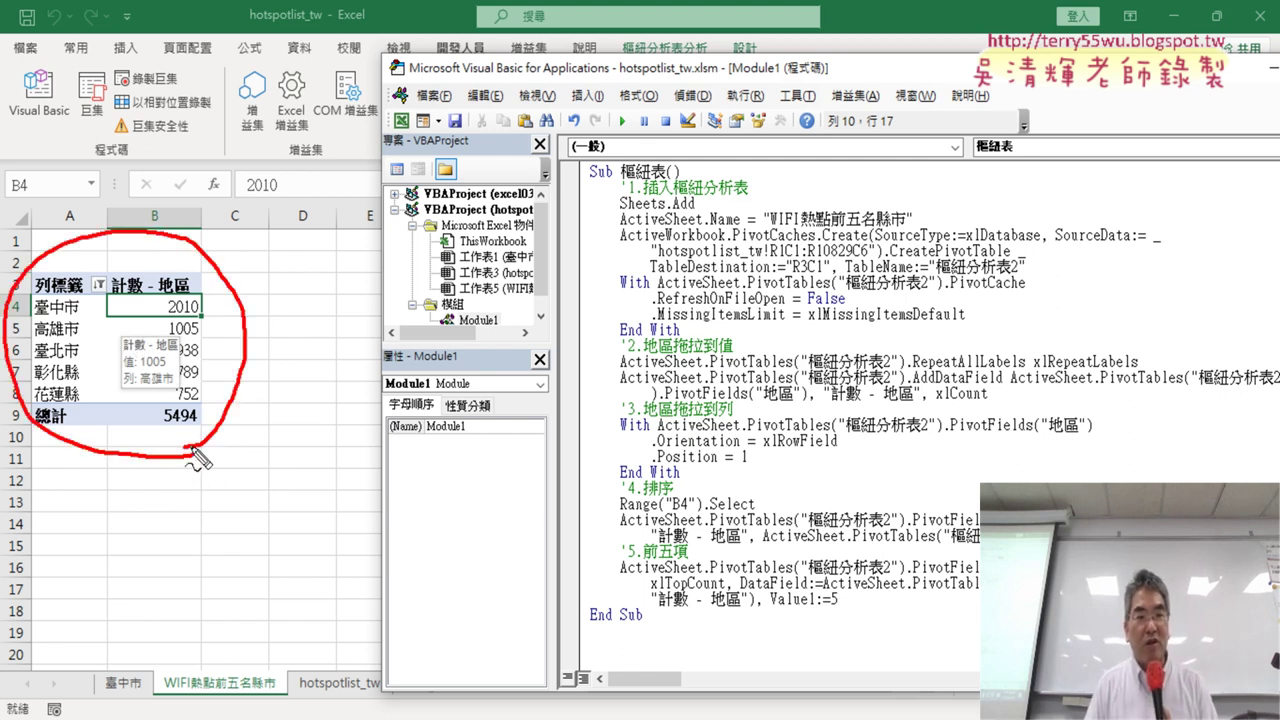
left_click_drag(285, 702, 272, 706)
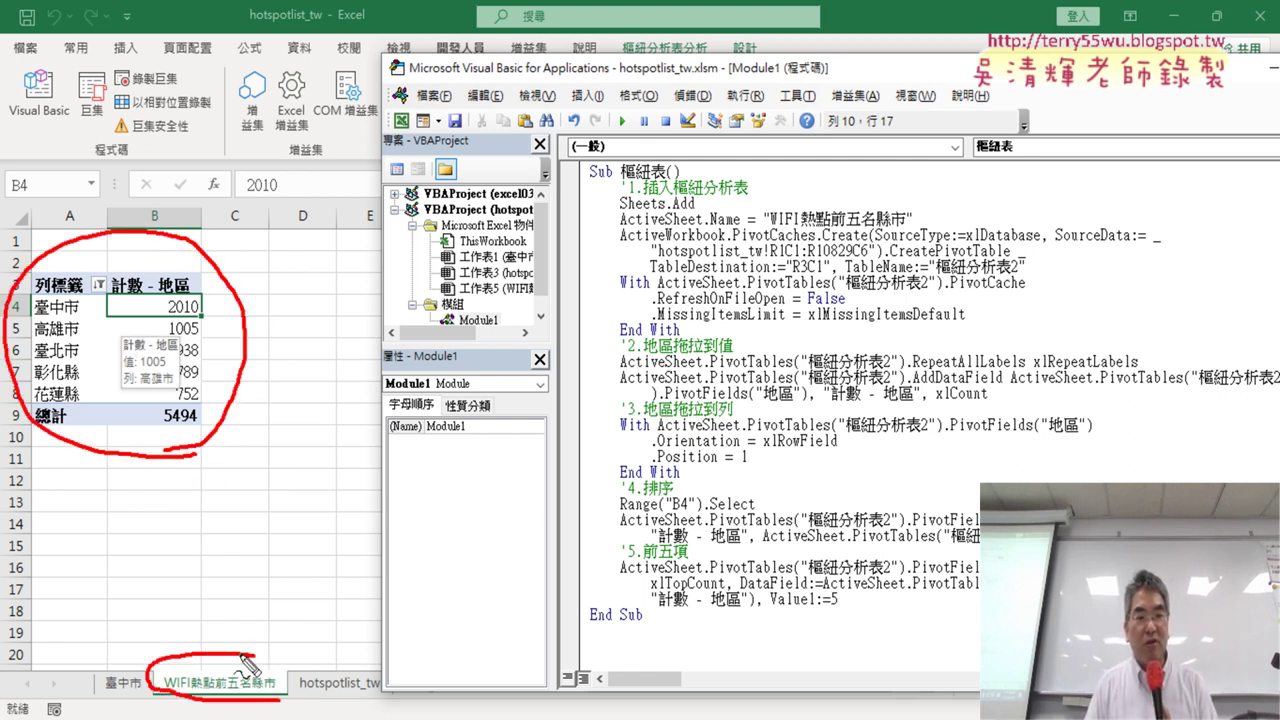